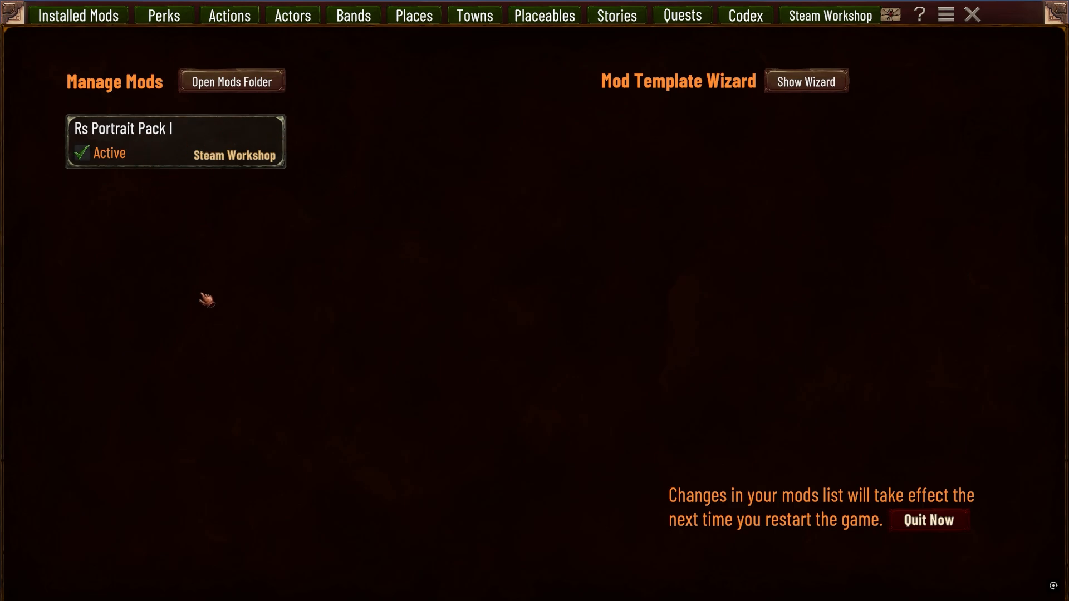
Step: Show the Mod Template Wizard, enable Create Artworks Folder and name the new mod Rs NPC Overhaul
{"action": "left_click", "coordinate": [810, 88]}
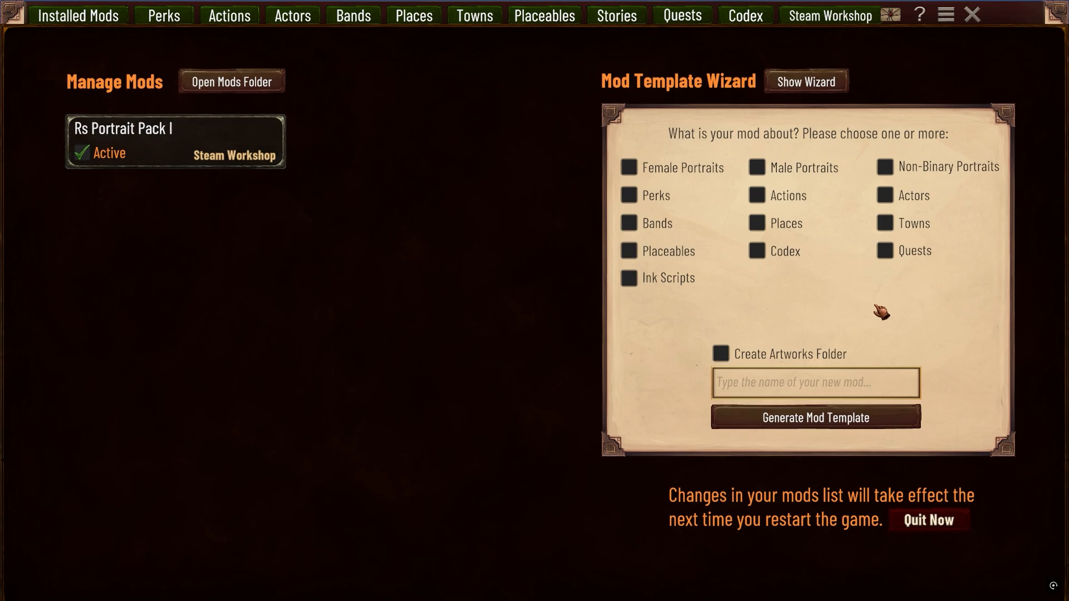
{"action": "left_click", "coordinate": [777, 392]}
{"action": "left_click", "coordinate": [721, 354]}
{"action": "left_click", "coordinate": [745, 381]}
{"action": "type", "text": "NPC"}
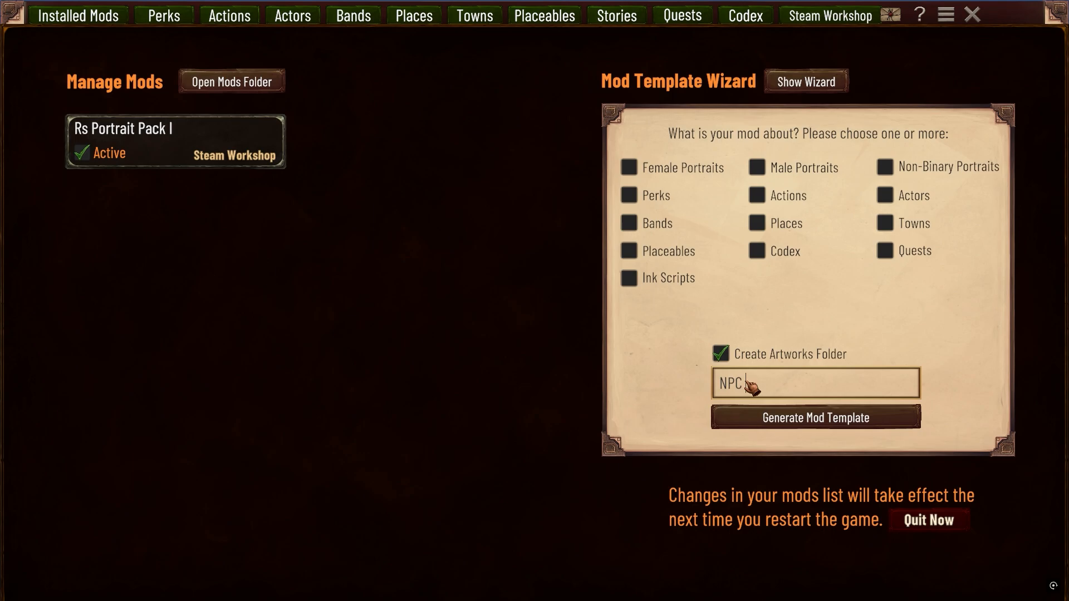
{"action": "type", "text": " Overhaul"}
{"action": "key", "text": "Home"}
{"action": "type", "text": "Rs"}
{"action": "key", "text": "Left"}
{"action": "key", "text": "Right"}
{"action": "key", "text": "Right"}
{"action": "key", "text": "Right"}
{"action": "key", "text": "Right"}
{"action": "key", "text": "Right"}
{"action": "key", "text": "Right"}
{"action": "key", "text": "Right"}
{"action": "key", "text": "Right"}
{"action": "key", "text": "Right"}
{"action": "key", "text": "Right"}
{"action": "key", "text": "Right"}
{"action": "key", "text": "Right"}
{"action": "key", "text": "Right"}
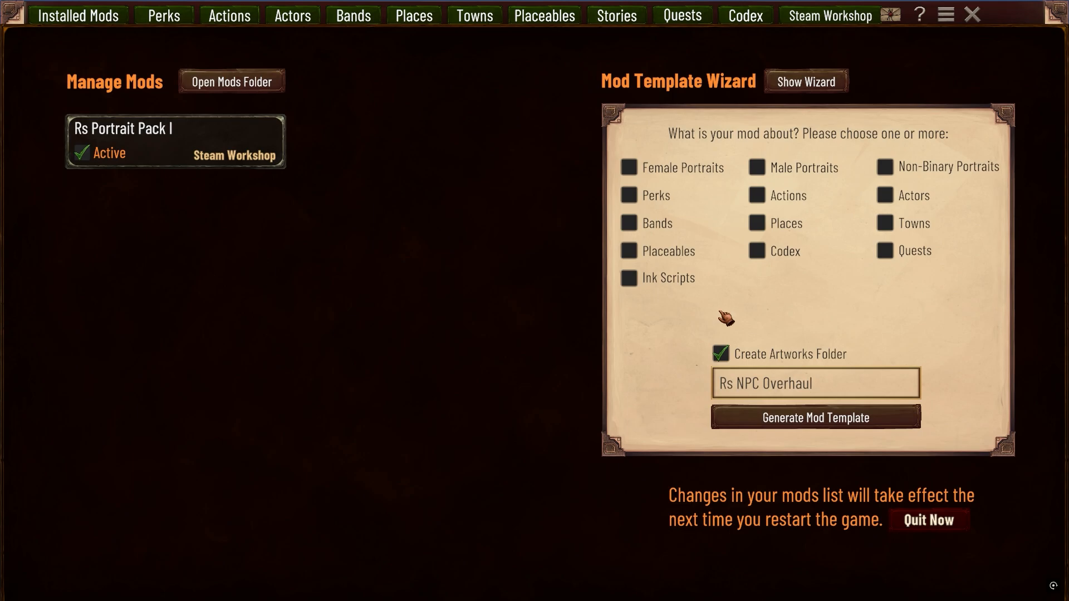
{"action": "left_click", "coordinate": [636, 175]}
{"action": "left_click", "coordinate": [760, 174]}
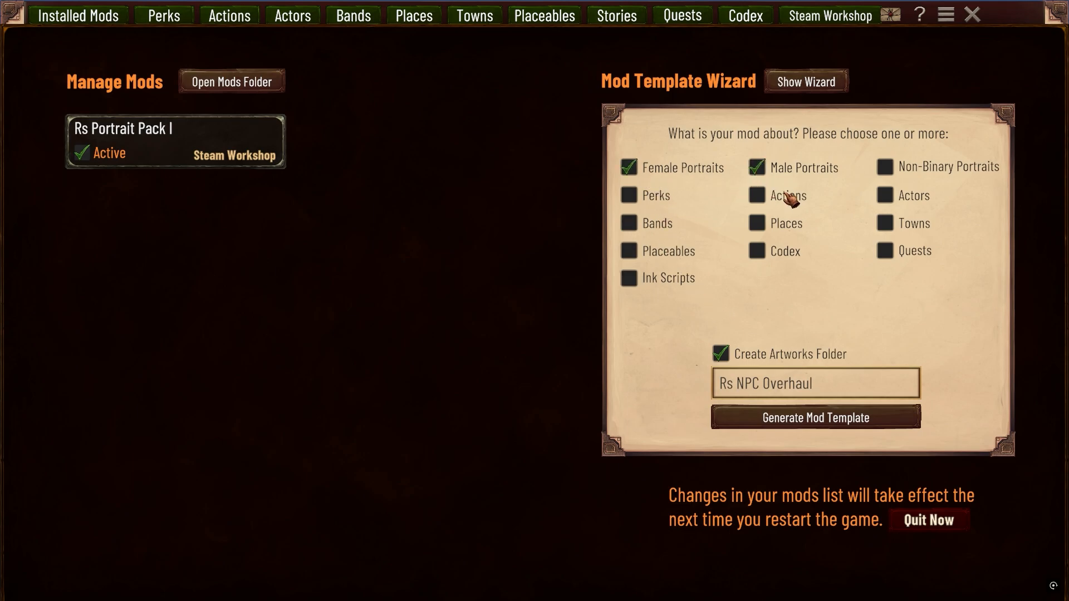
{"action": "left_click", "coordinate": [889, 174]}
{"action": "left_click", "coordinate": [636, 177]}
{"action": "left_click", "coordinate": [757, 177]}
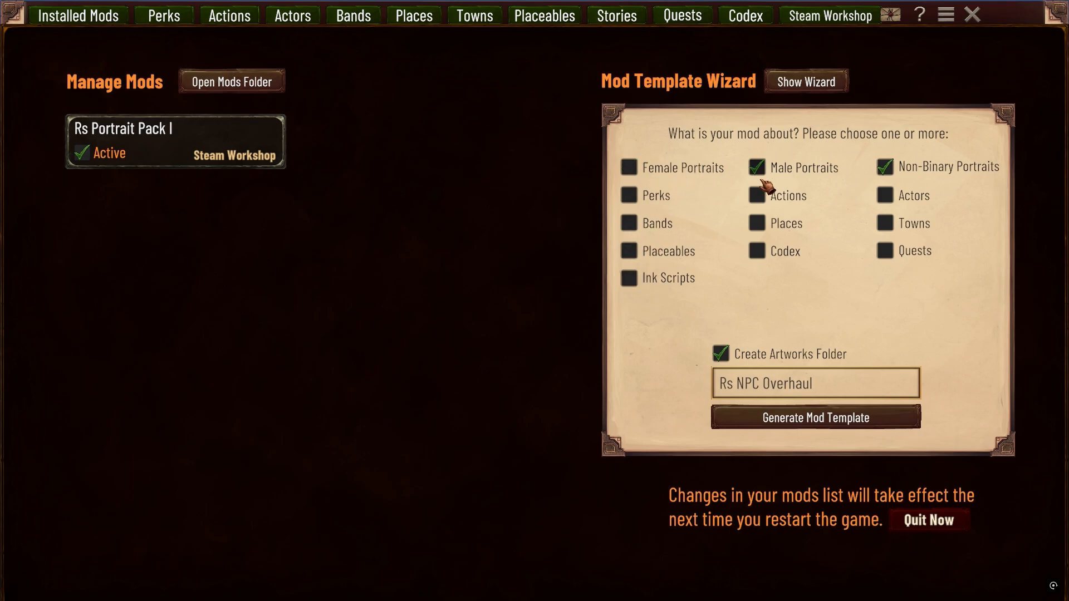
{"action": "left_click", "coordinate": [884, 178]}
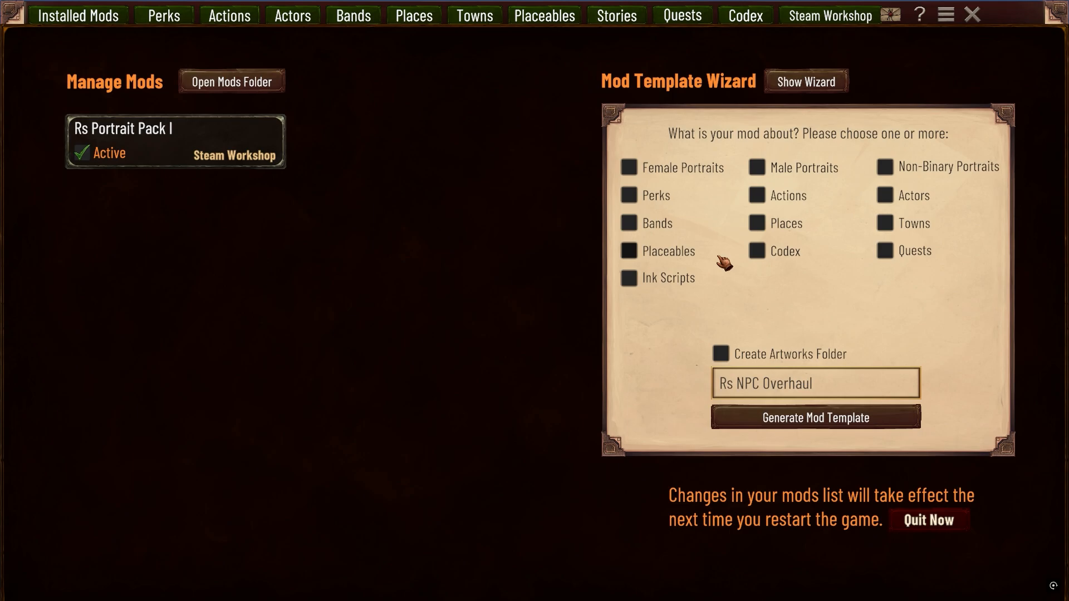
Step: Generate the mod template with only the Create Artworks Folder option enabled
{"action": "left_click", "coordinate": [723, 357]}
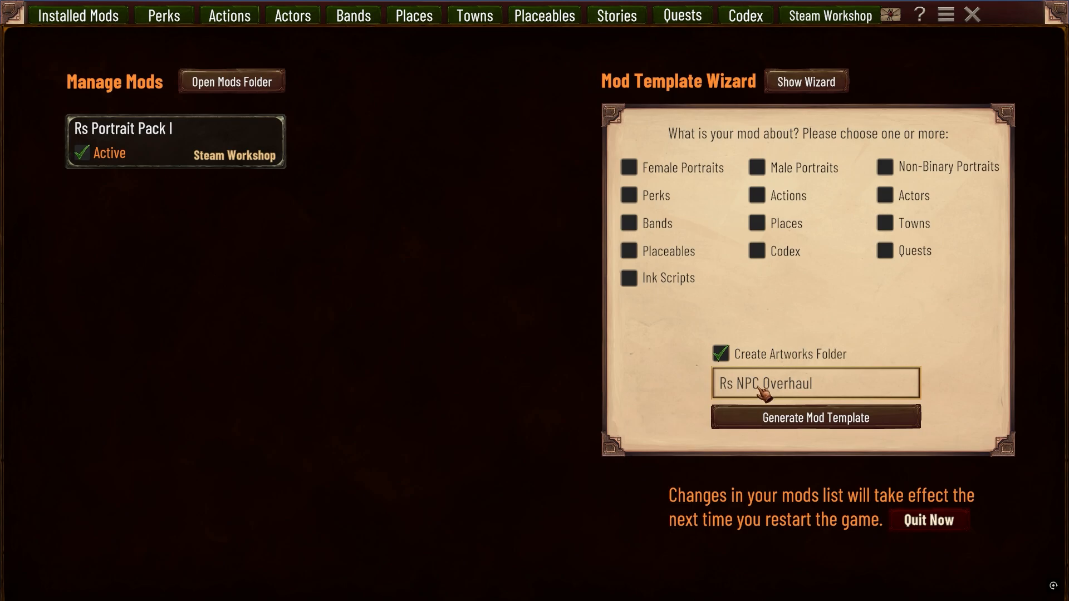
{"action": "left_click", "coordinate": [814, 428]}
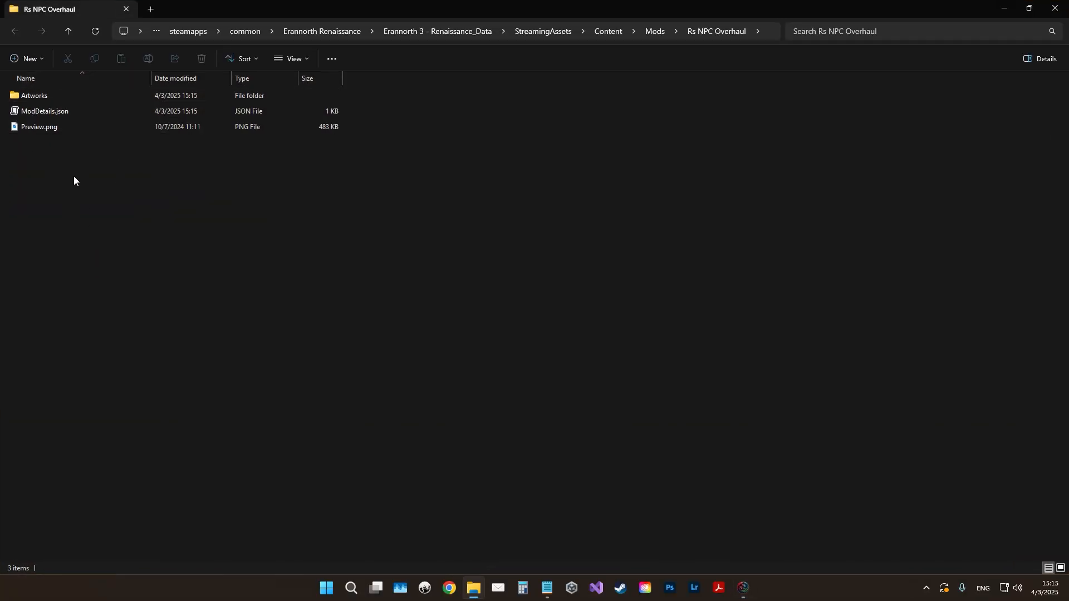
Step: Create a folder named Companions inside the mod's Artworks folder and open it
{"action": "double_click", "coordinate": [51, 98]}
{"action": "right_click", "coordinate": [69, 162]}
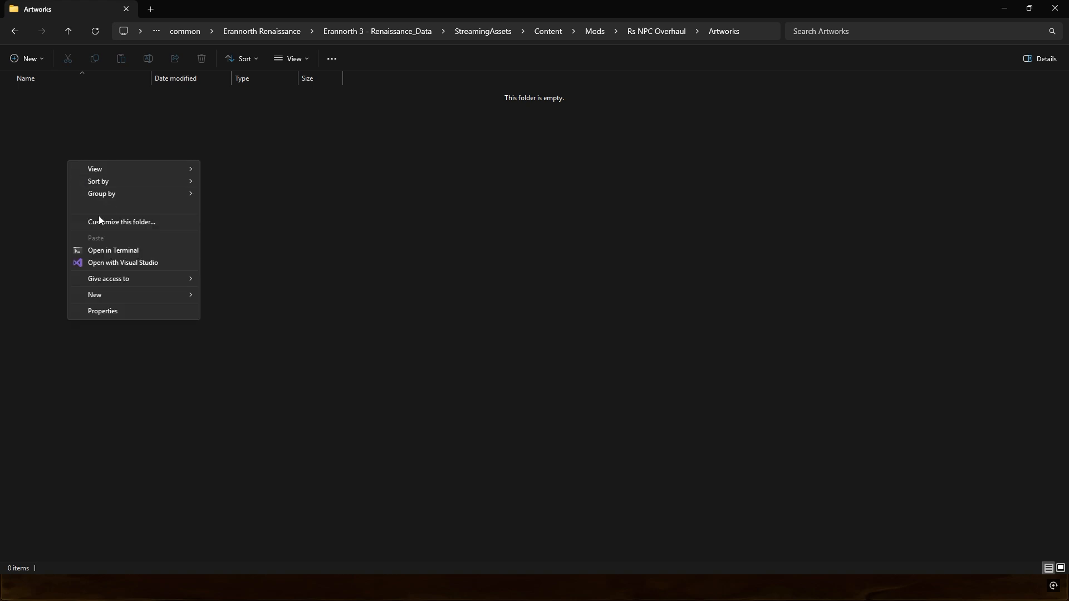
{"action": "mouse_move", "coordinate": [114, 296]}
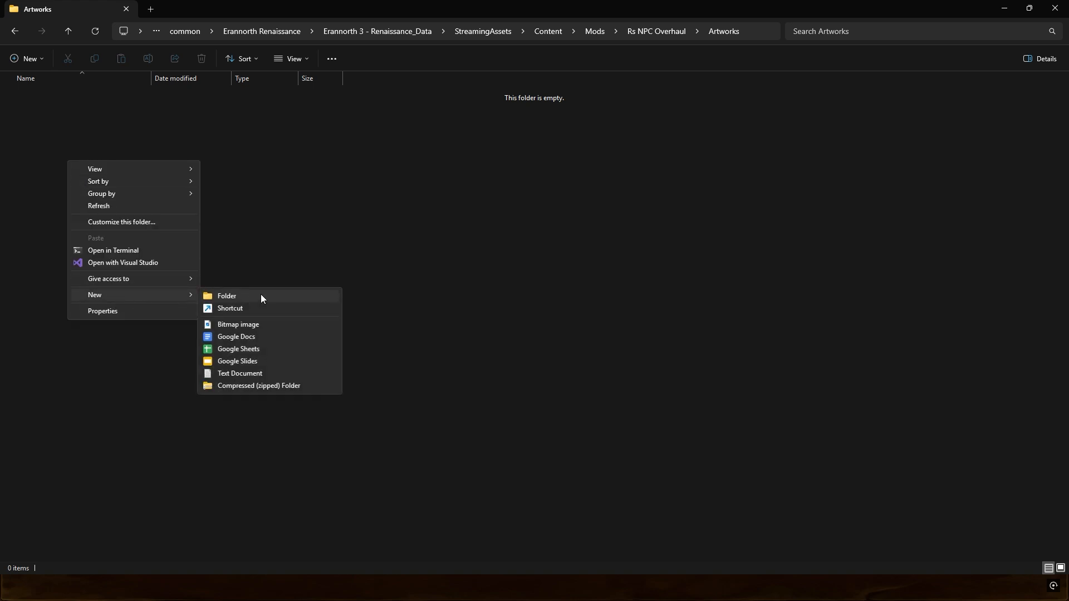
{"action": "left_click", "coordinate": [261, 295]}
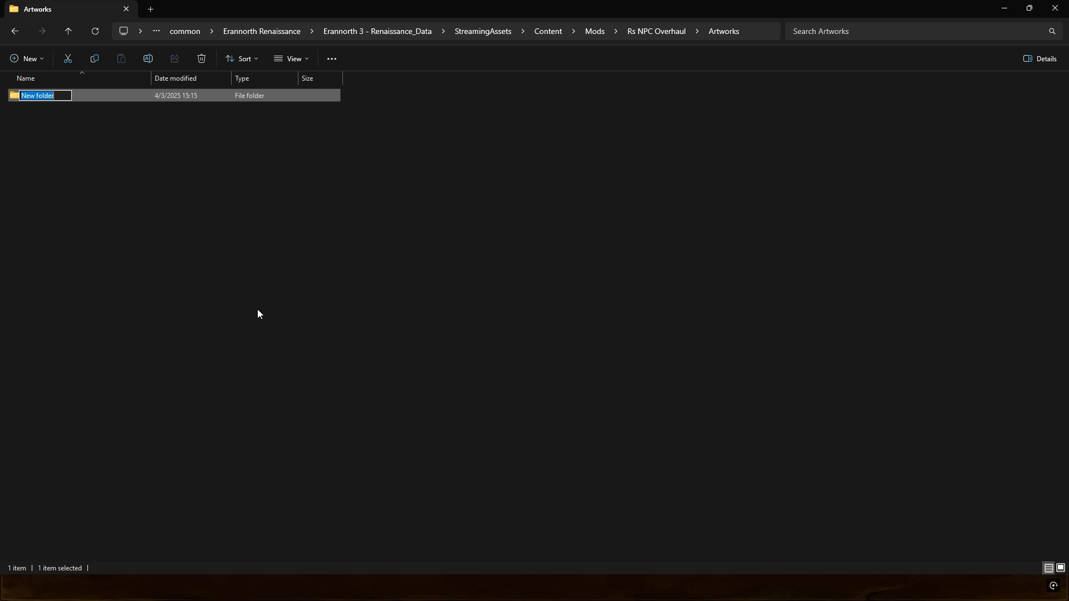
{"action": "type", "text": "Companions"}
{"action": "key", "text": "Return"}
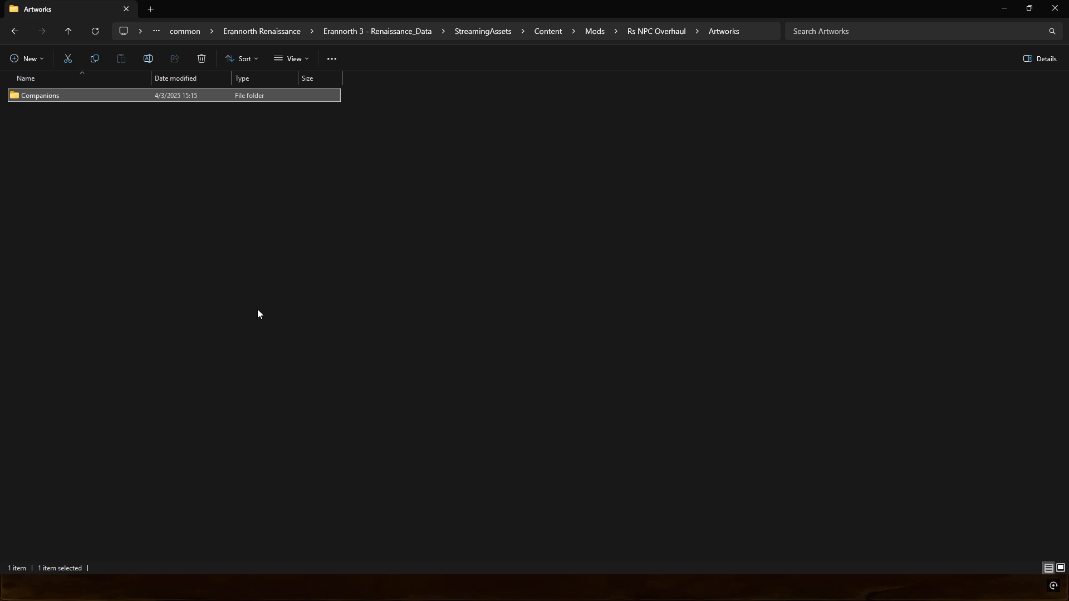
{"action": "double_click", "coordinate": [39, 99]}
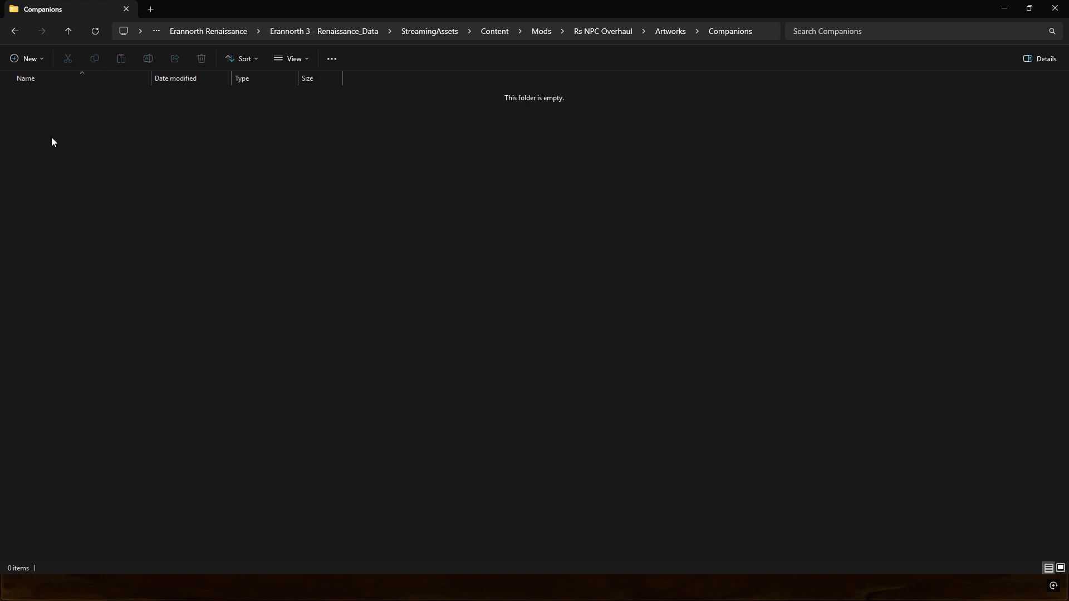
Step: Switch back to Erannorth Renaissance and examine the actor entries for Claire and Janus in the Actor Editor
{"action": "key", "text": "super"}
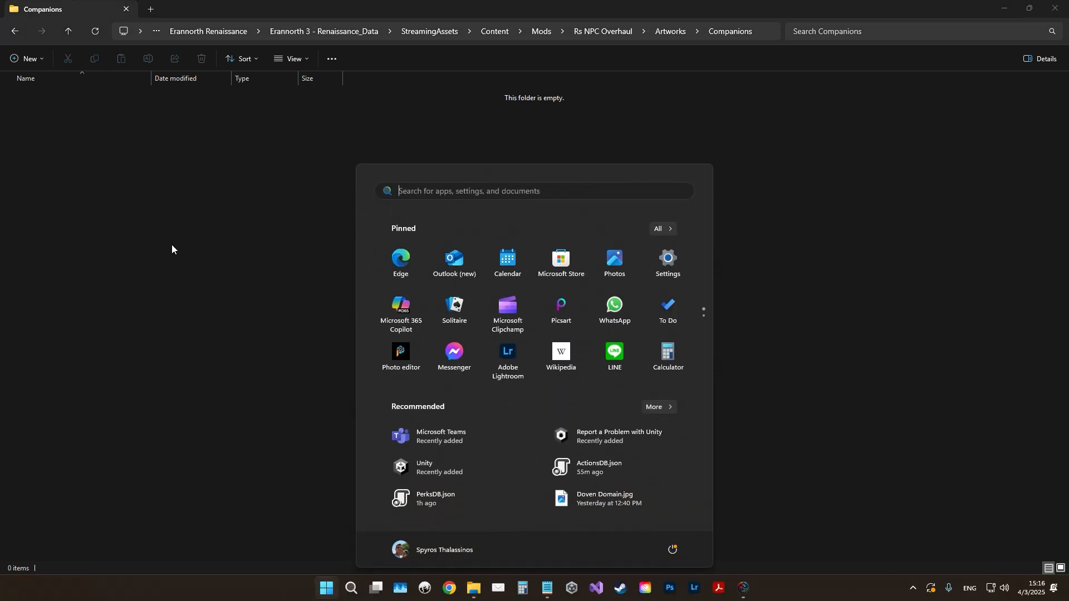
{"action": "left_click", "coordinate": [744, 597]}
{"action": "left_click", "coordinate": [418, 288]}
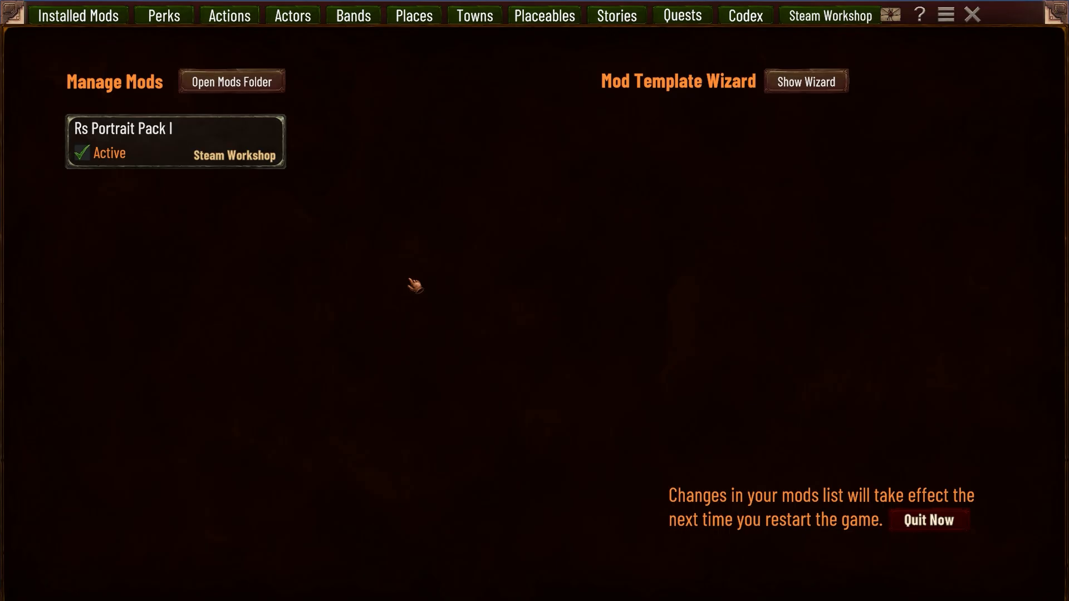
{"action": "left_click", "coordinate": [291, 16]}
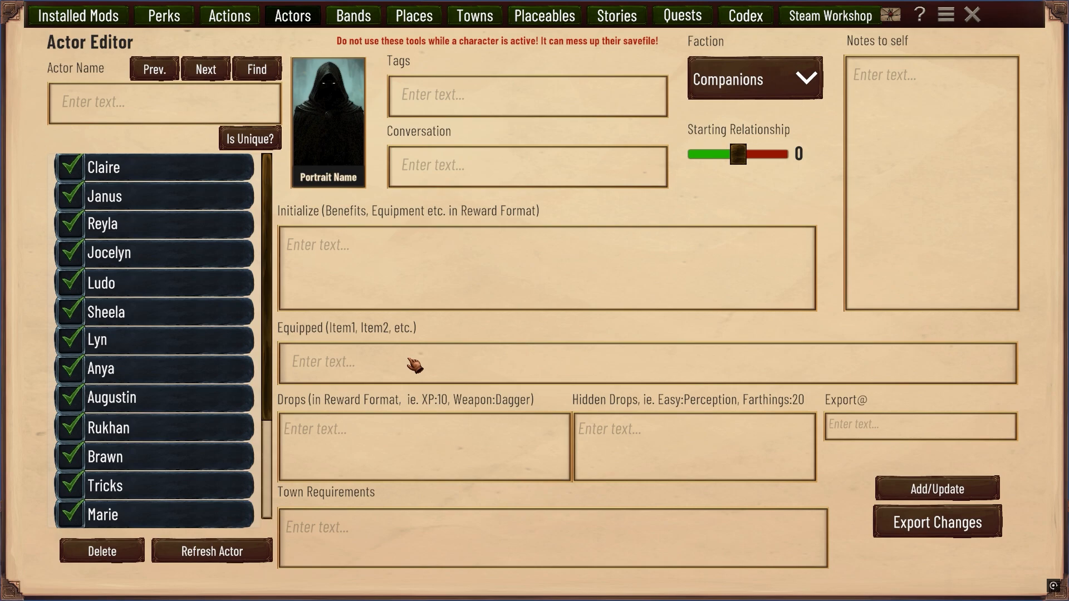
{"action": "left_click", "coordinate": [146, 175]}
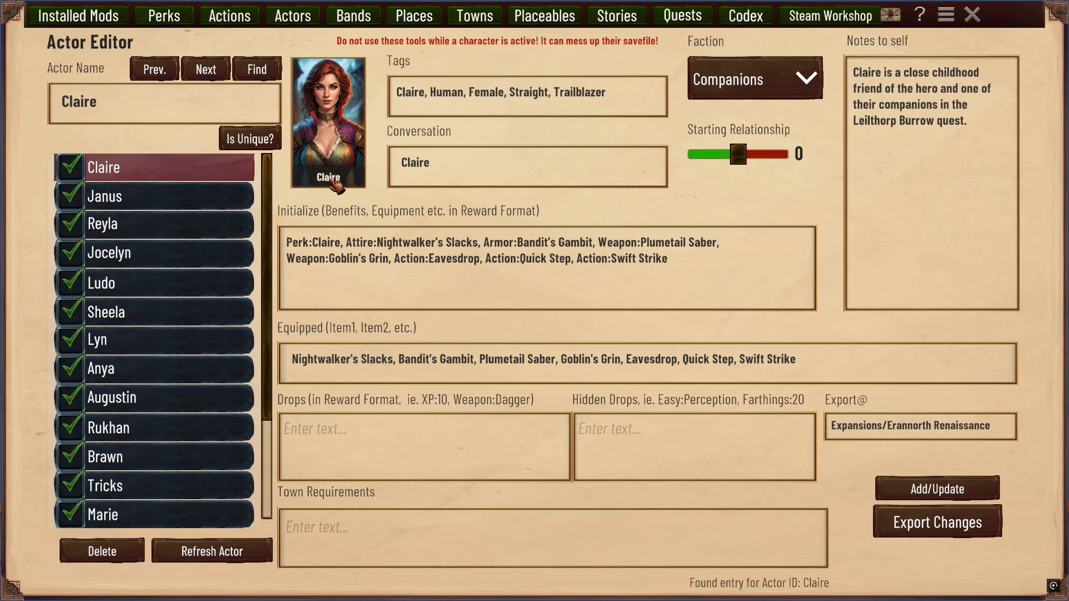
{"action": "left_click", "coordinate": [141, 200]}
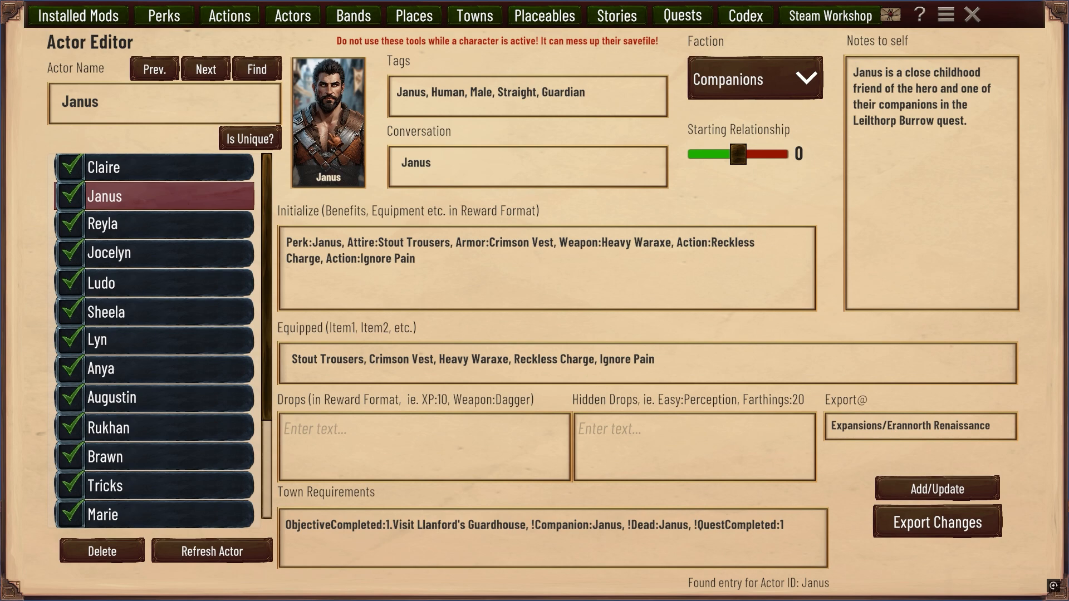
Step: Browse the portrait gallery from Janus's portrait and copy all portrait names to the clipboard
{"action": "left_click", "coordinate": [328, 134]}
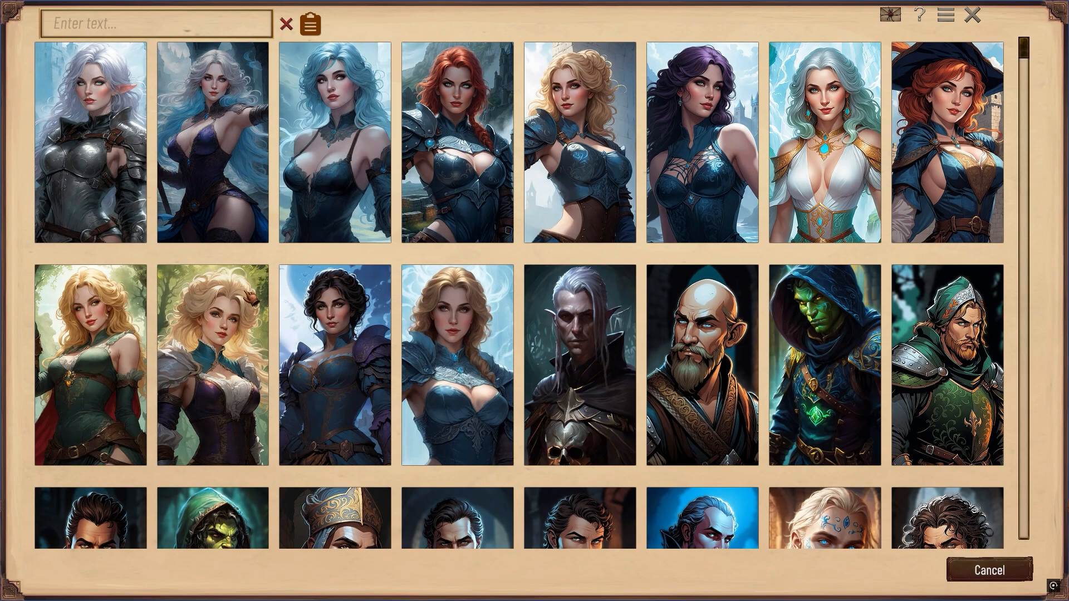
{"action": "scroll", "coordinate": [531, 292], "scroll_direction": "down", "scroll_amount": 20}
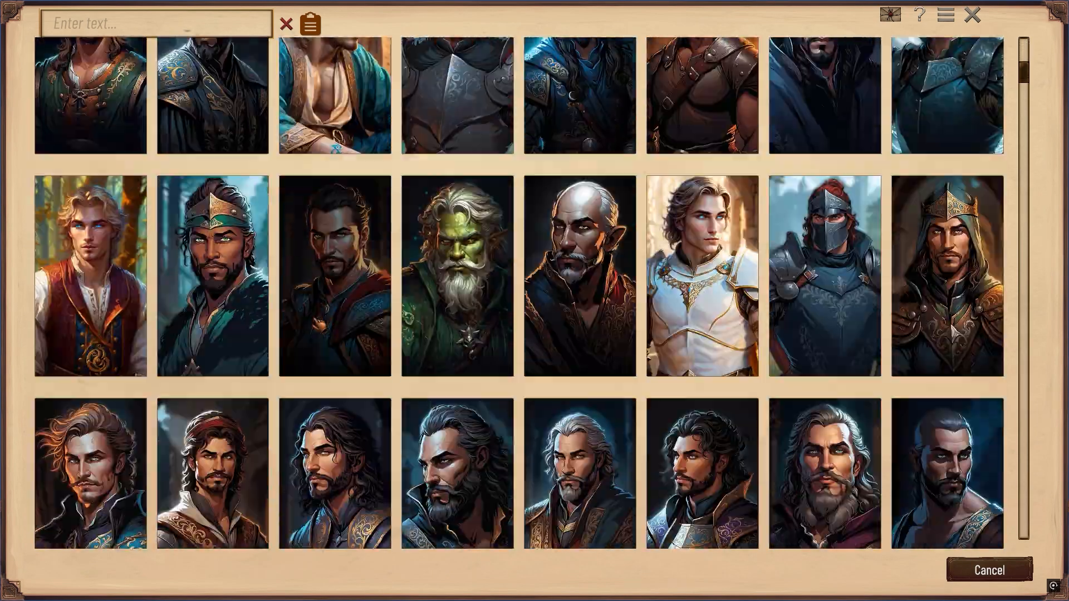
{"action": "scroll", "coordinate": [458, 234], "scroll_direction": "down", "scroll_amount": 8}
{"action": "left_click_drag", "start_coordinate": [1024, 82], "coordinate": [1024, 476]}
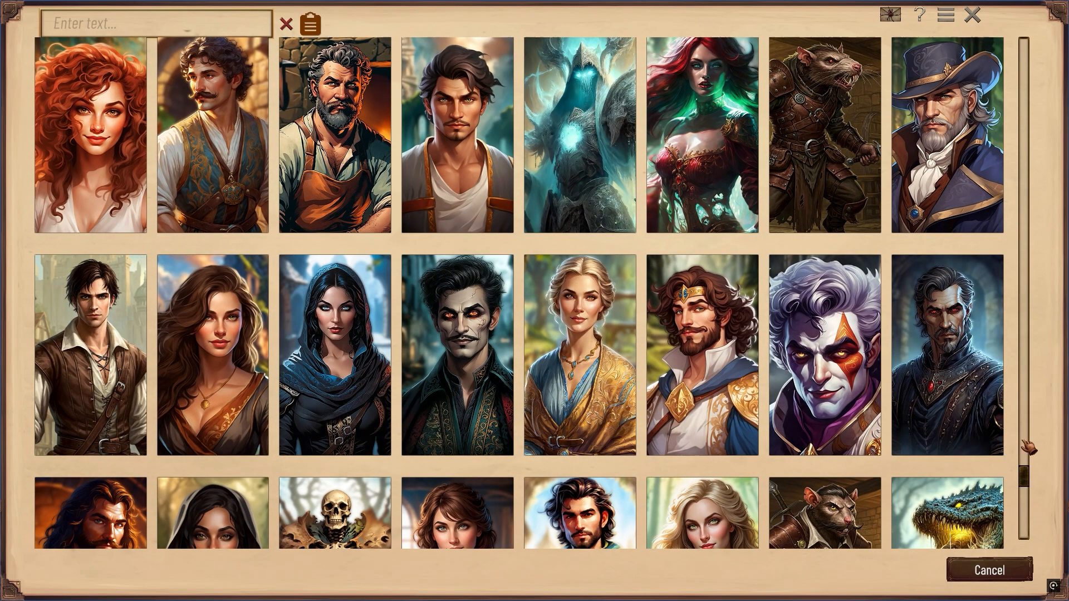
{"action": "left_click_drag", "start_coordinate": [1025, 476], "coordinate": [1054, 49]}
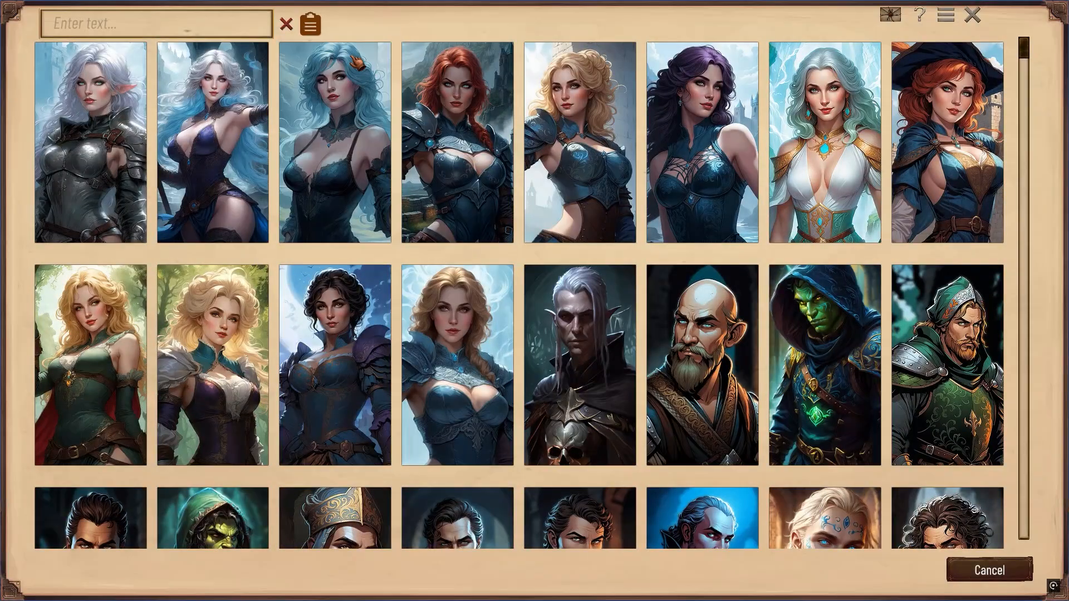
{"action": "left_click", "coordinate": [315, 30]}
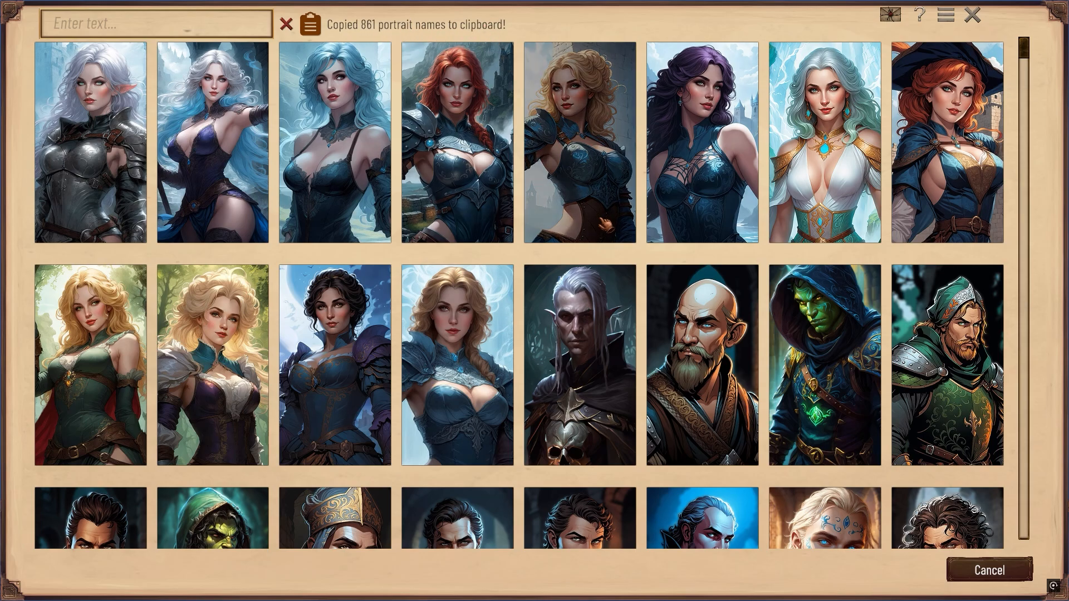
Step: Open a new Notepad window and paste the copied list of portrait names into it
{"action": "key", "text": "super"}
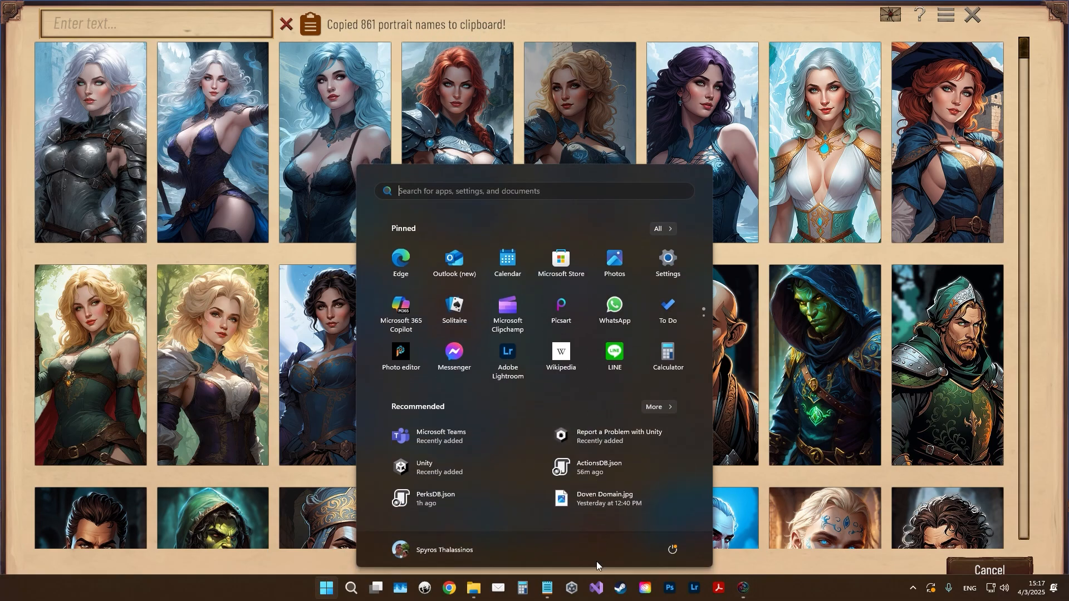
{"action": "right_click", "coordinate": [550, 596]}
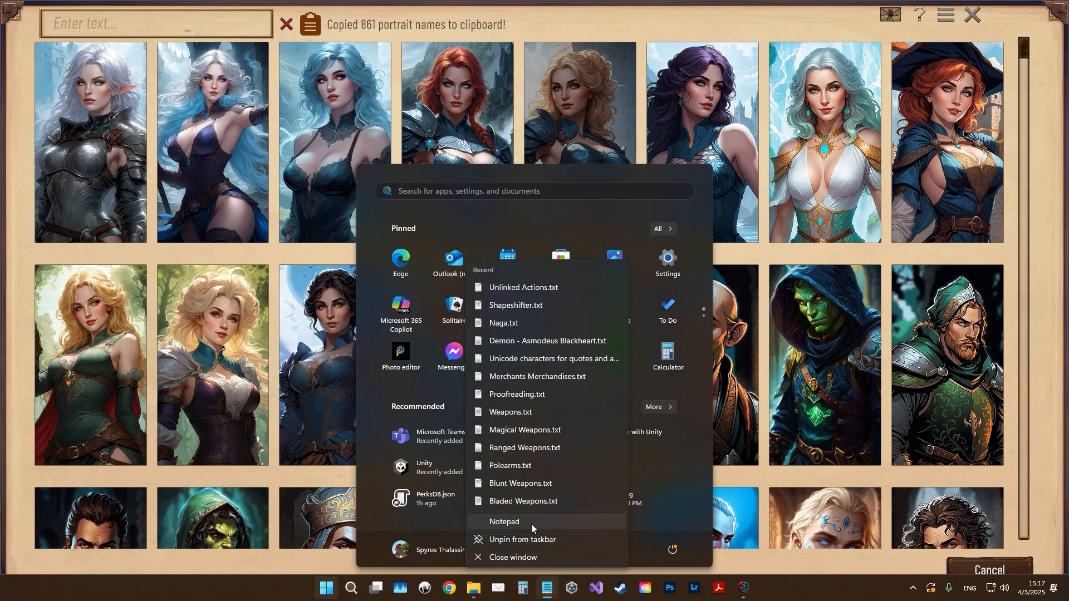
{"action": "left_click", "coordinate": [529, 551]}
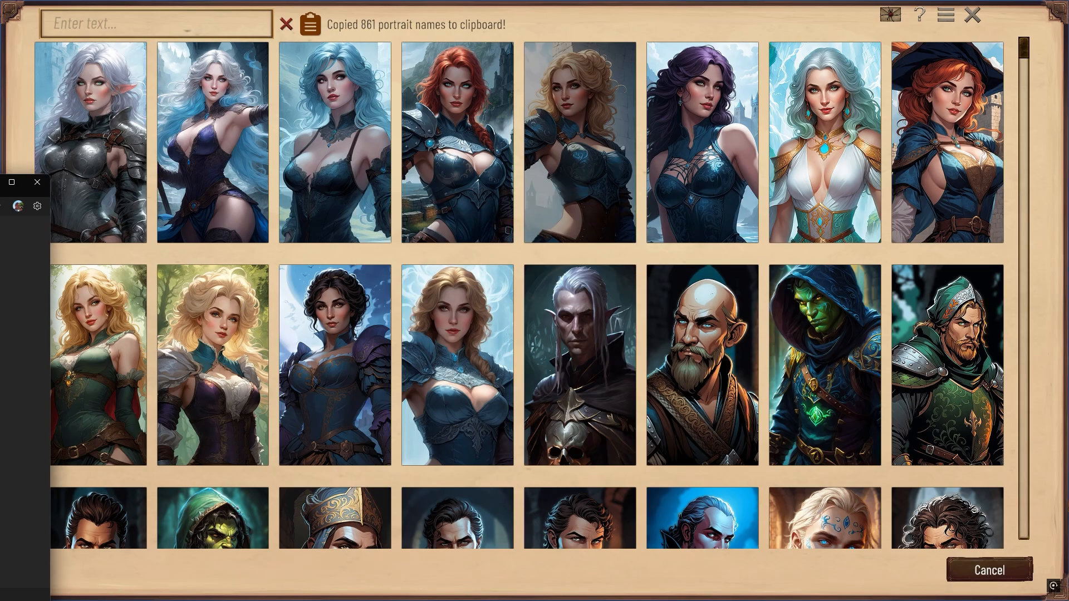
{"action": "key", "text": "ctrl+v"}
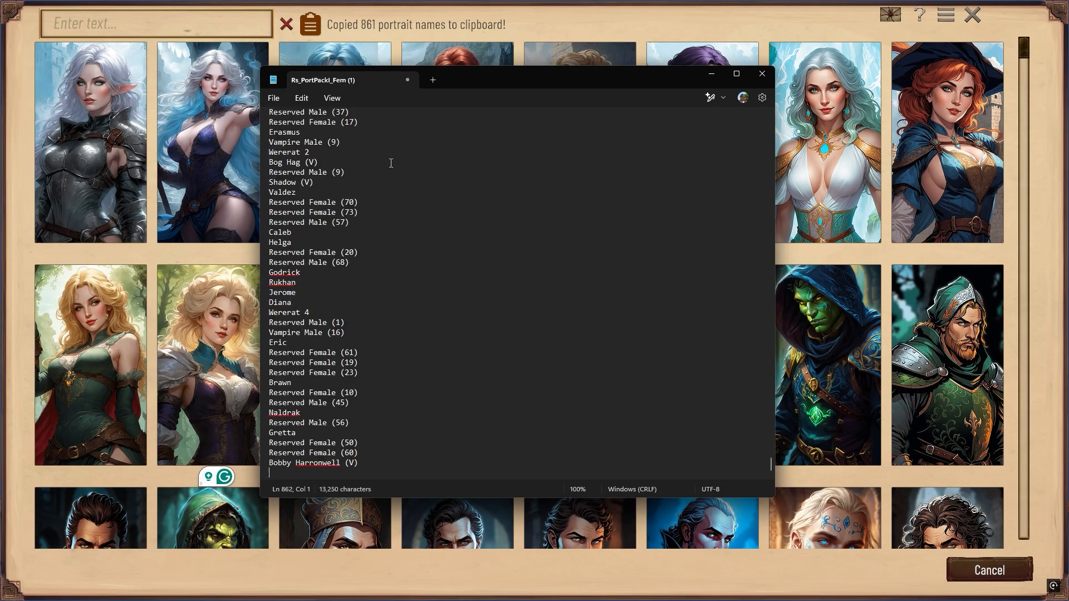
Step: Delete all Rs_PortPackI_Fem entries from the start of the portrait name list
{"action": "scroll", "coordinate": [444, 299], "scroll_direction": "up", "scroll_amount": 20}
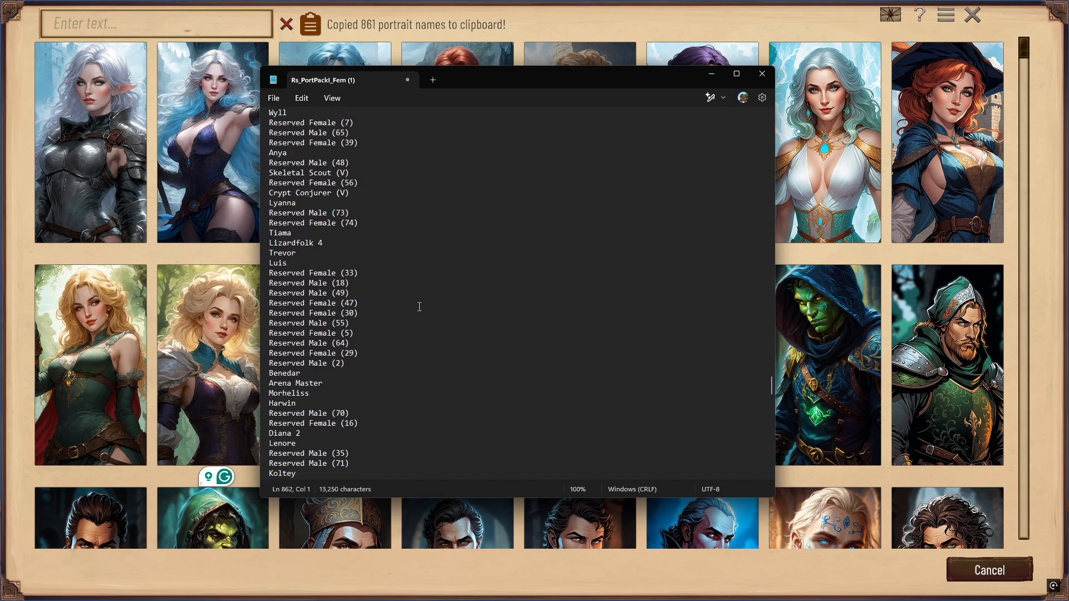
{"action": "scroll", "coordinate": [419, 307], "scroll_direction": "up", "scroll_amount": 20}
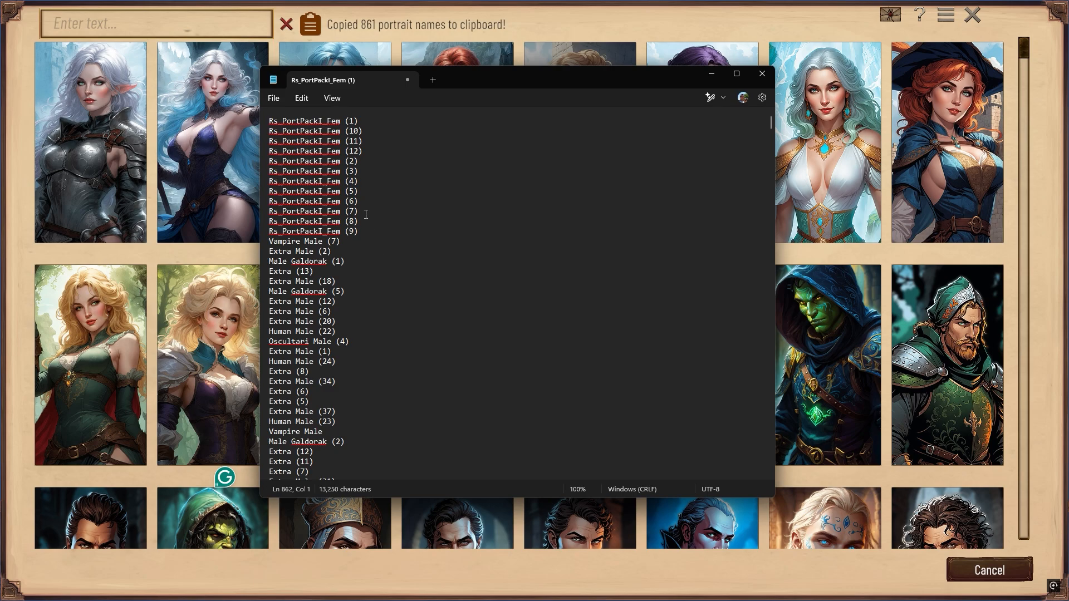
{"action": "left_click_drag", "start_coordinate": [359, 231], "coordinate": [292, 126]}
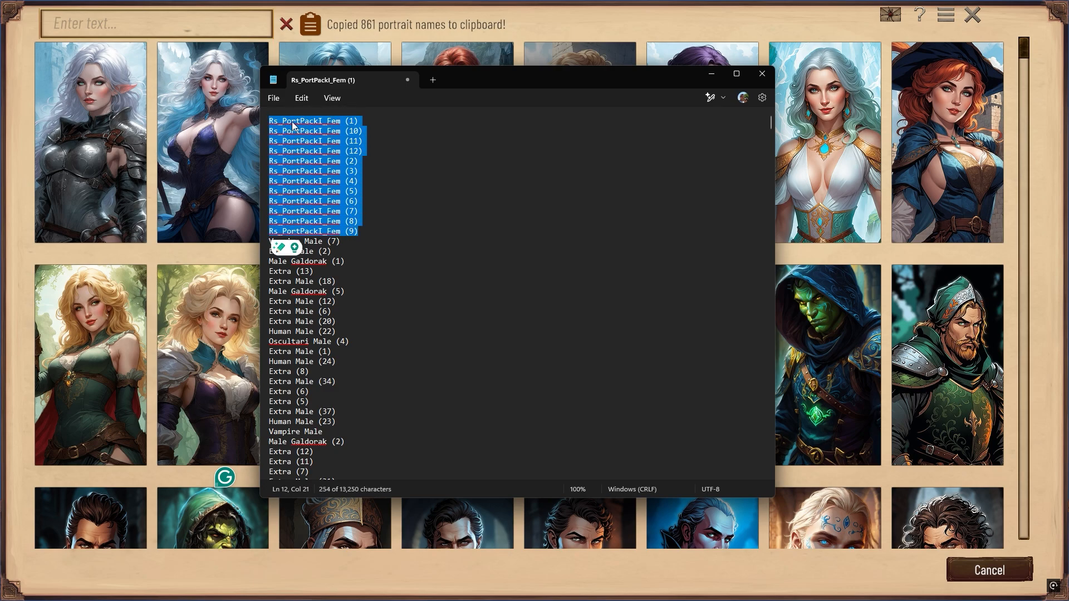
{"action": "key", "text": "Delete"}
{"action": "key", "text": "Delete"}
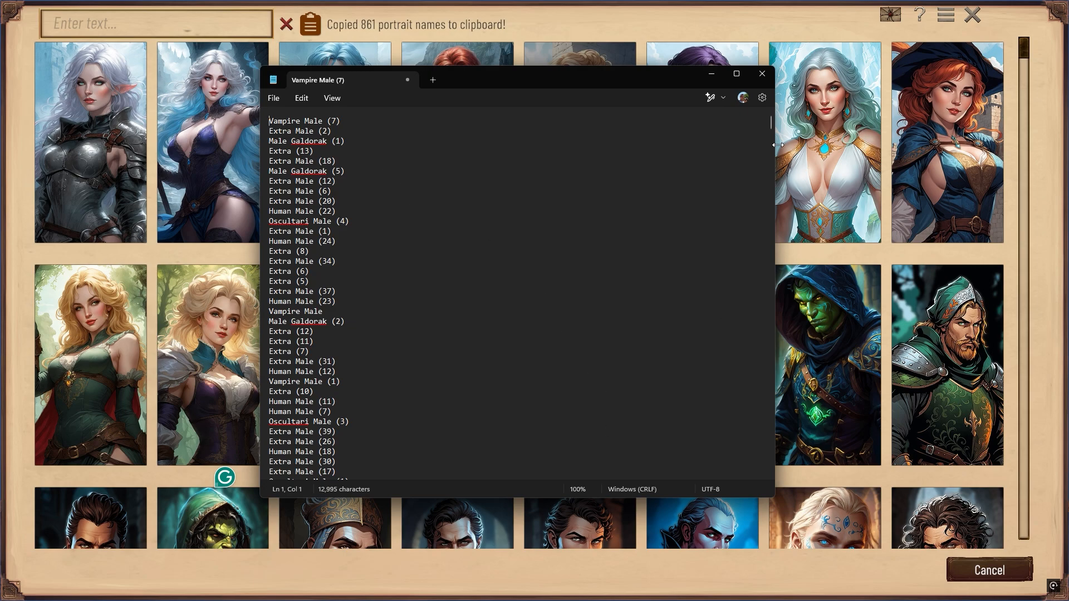
Step: Close the portrait gallery in Erannorth Renaissance and open the Artworks folder of Rs NPC Overhaul from the game's mods folder
{"action": "left_click", "coordinate": [968, 577]}
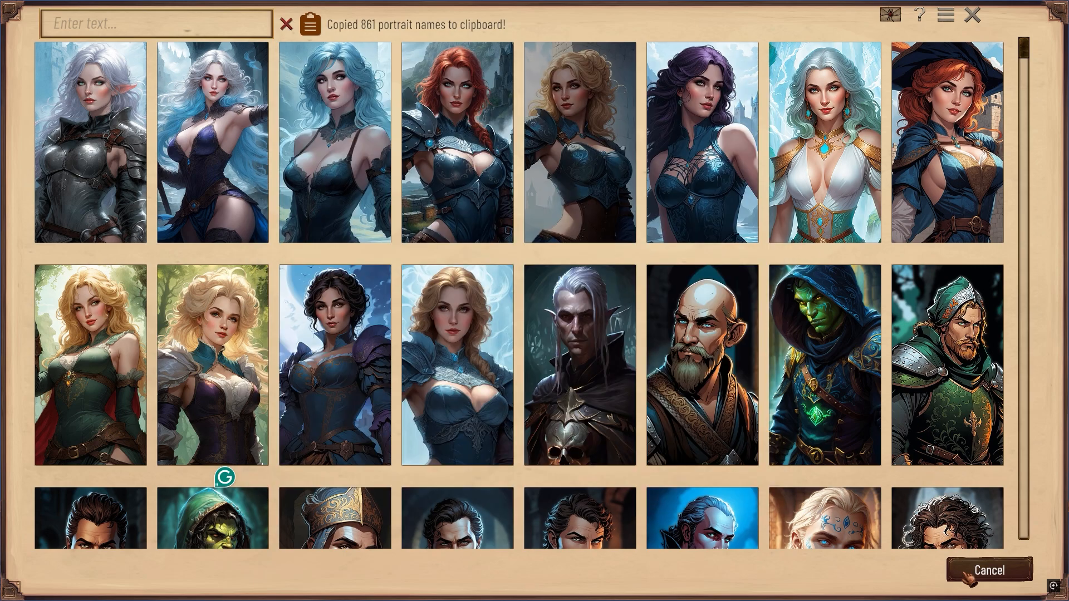
{"action": "left_click", "coordinate": [120, 25]}
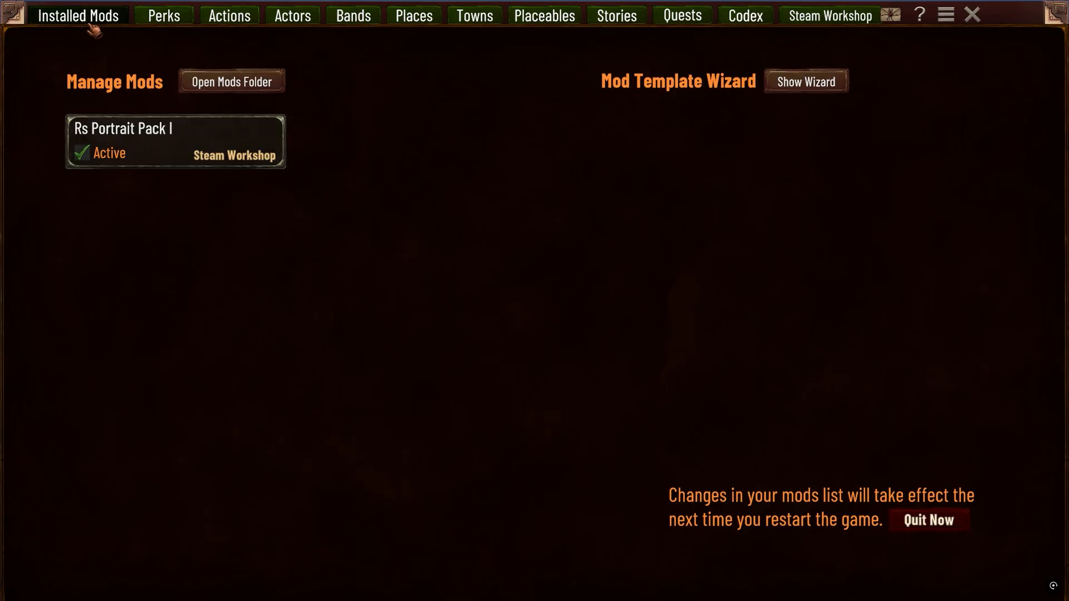
{"action": "left_click", "coordinate": [254, 82]}
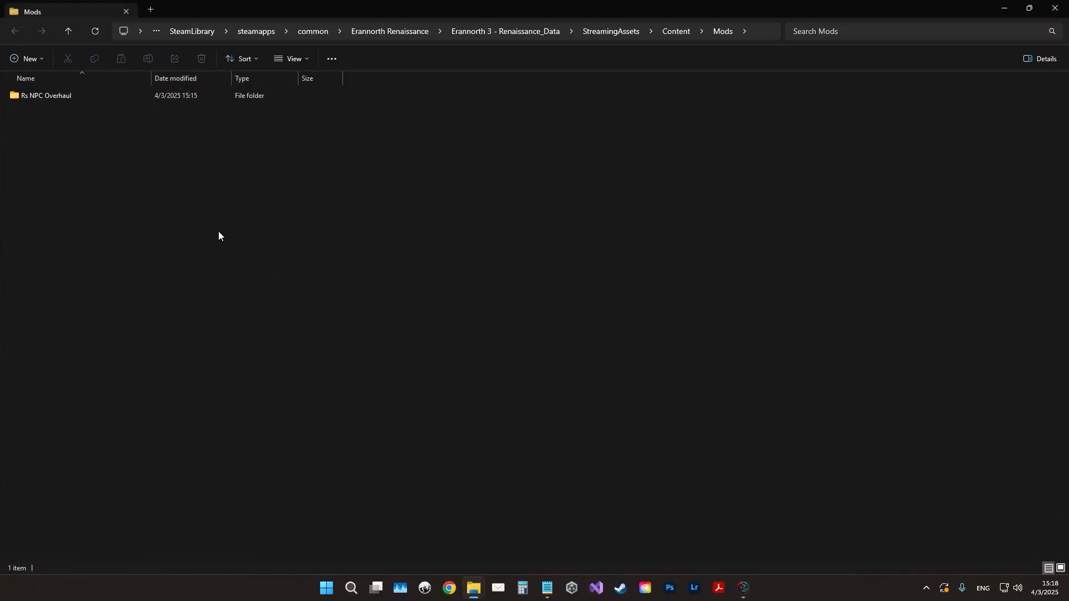
{"action": "double_click", "coordinate": [66, 92]}
{"action": "left_click", "coordinate": [56, 98]}
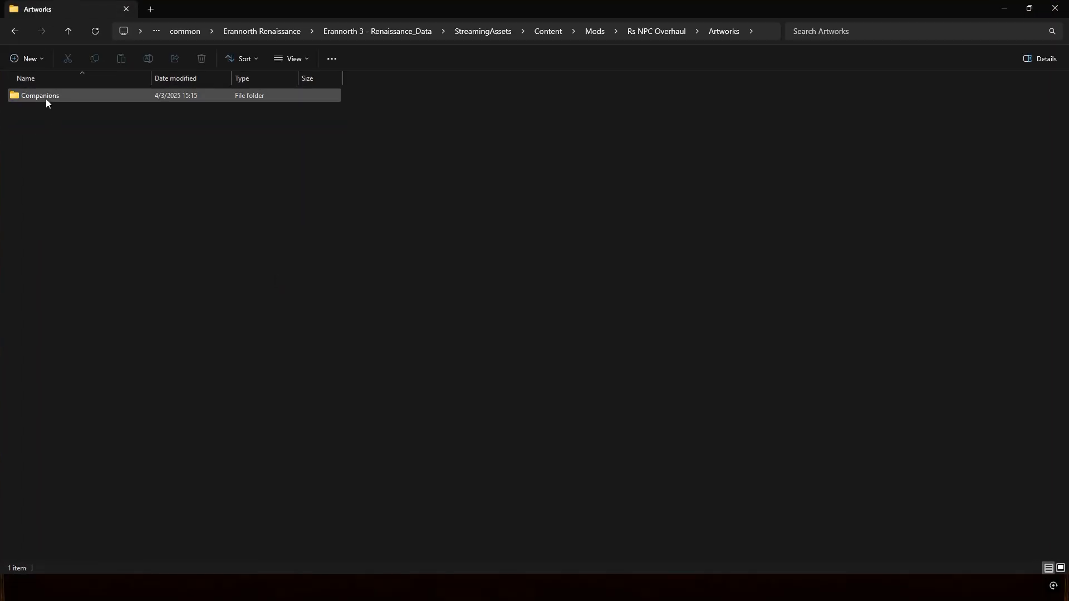
Step: Create a folder named Overrides beside the Companions folder in Artworks
{"action": "right_click", "coordinate": [39, 131]}
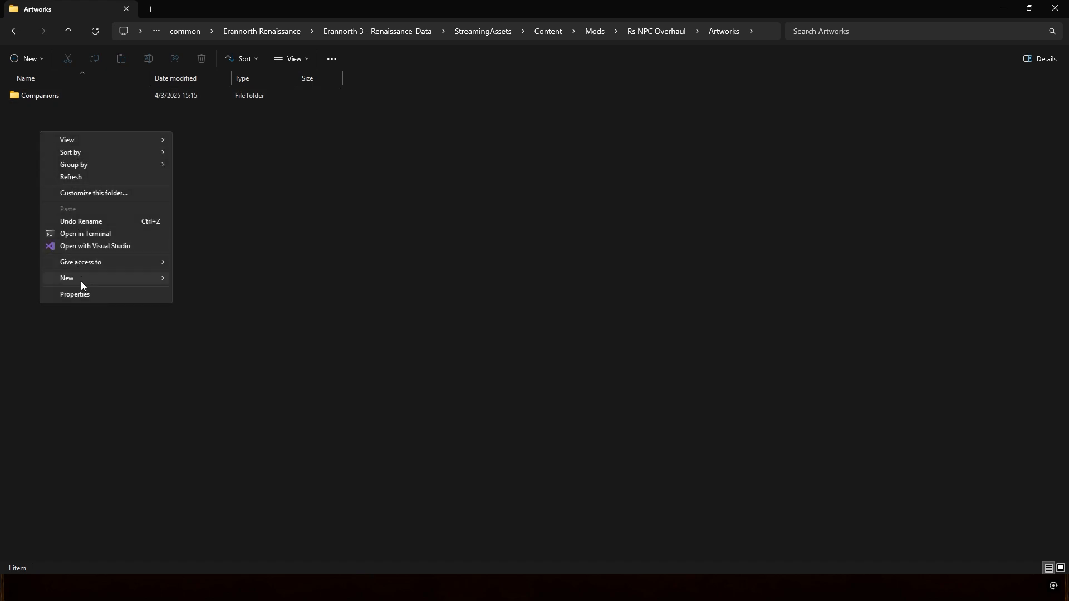
{"action": "mouse_move", "coordinate": [82, 282]}
{"action": "left_click", "coordinate": [240, 282]}
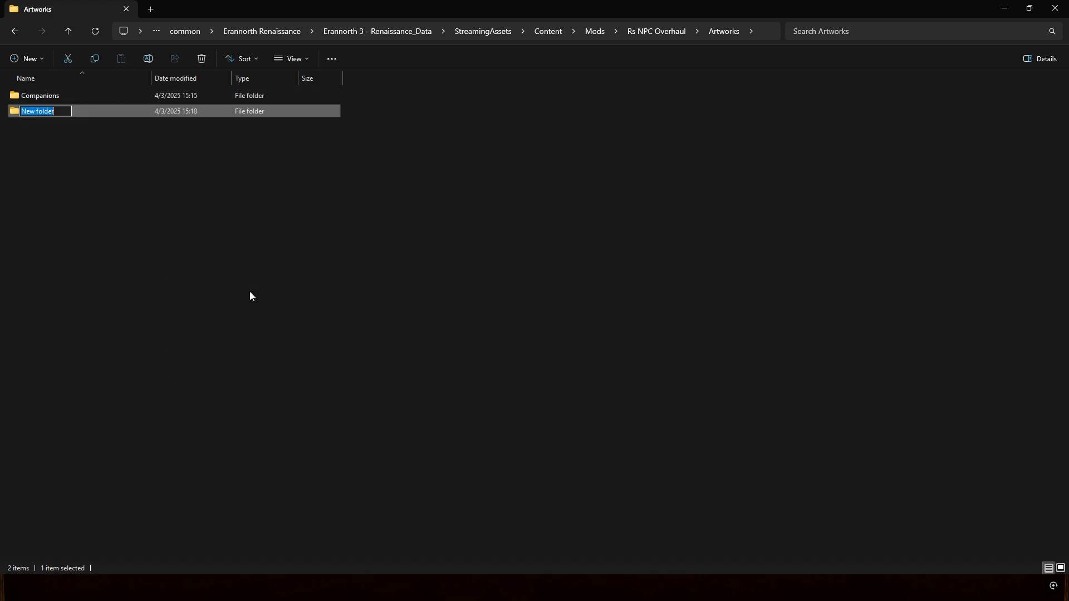
{"action": "type", "text": "Overrides"}
{"action": "key", "text": "Return"}
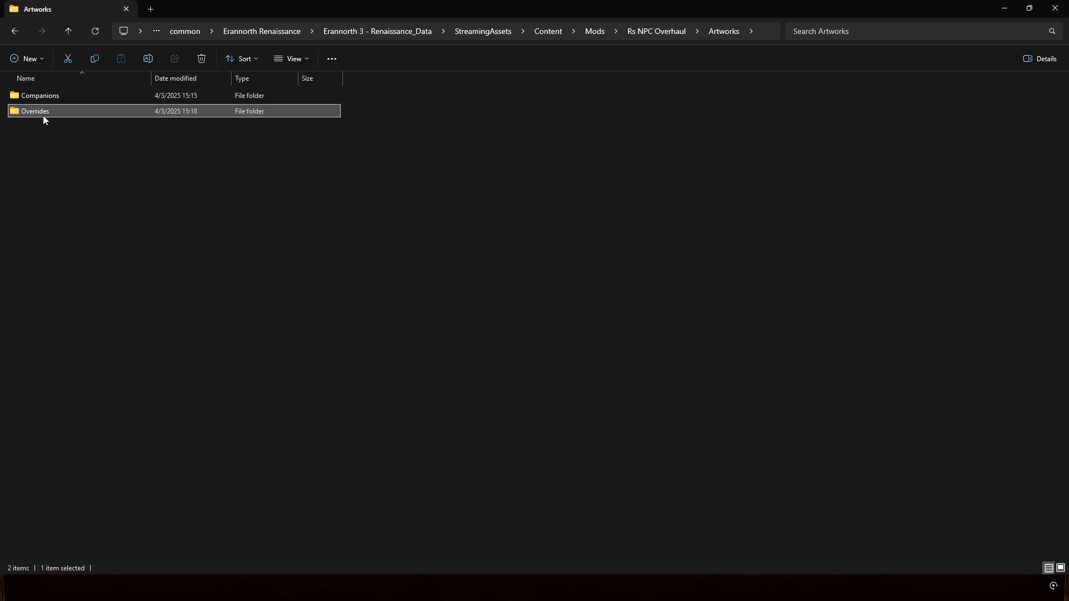
Step: Switch to Notepad, look through the portrait name list for character names such as Claire and Rukhan, and close the list
{"action": "key", "text": "super"}
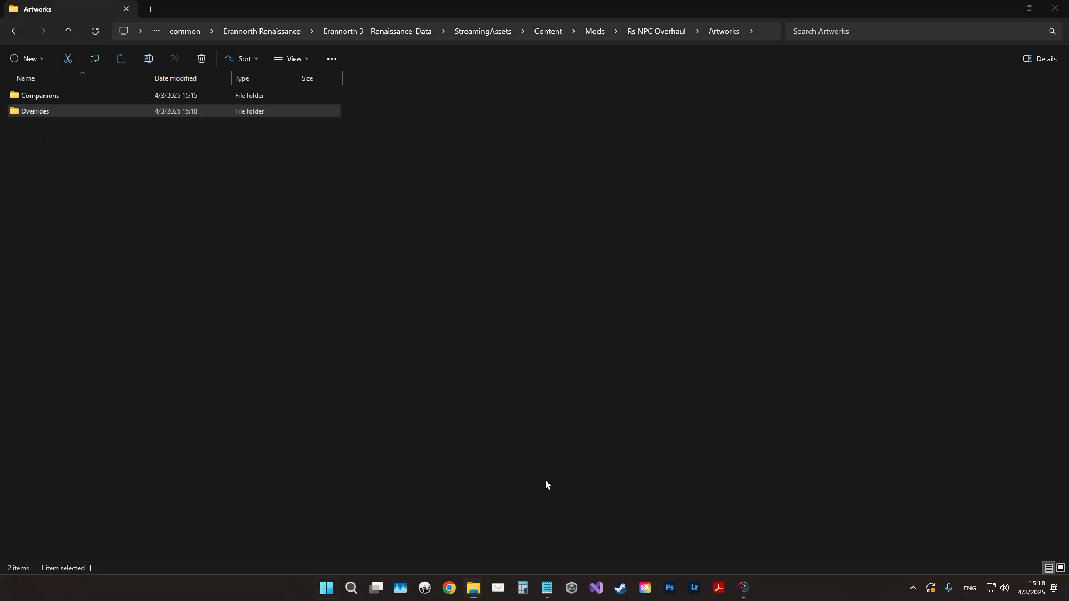
{"action": "mouse_move", "coordinate": [547, 593]}
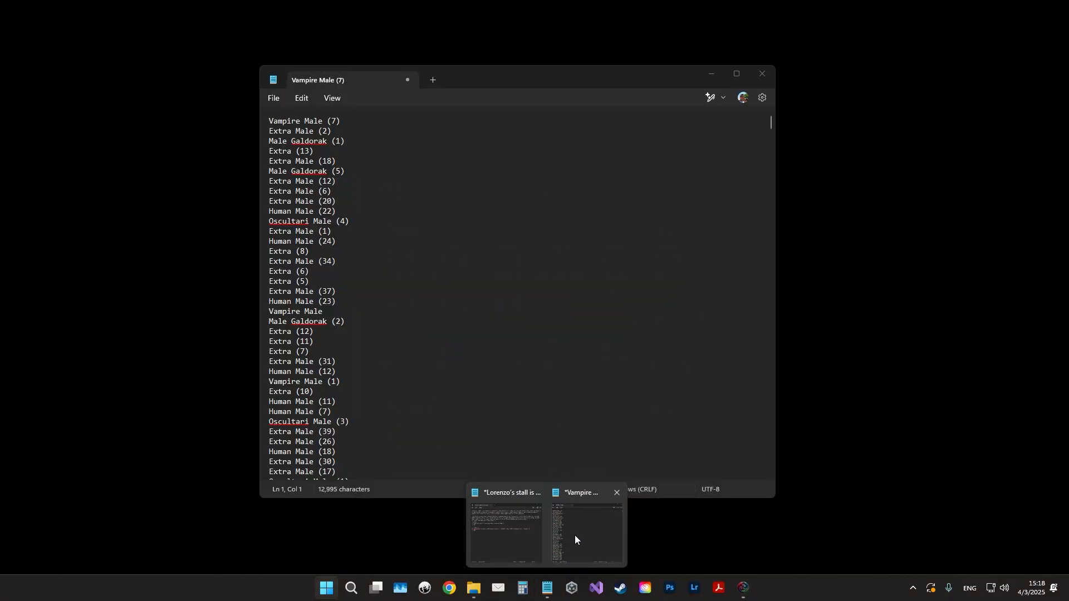
{"action": "left_click", "coordinate": [575, 536]}
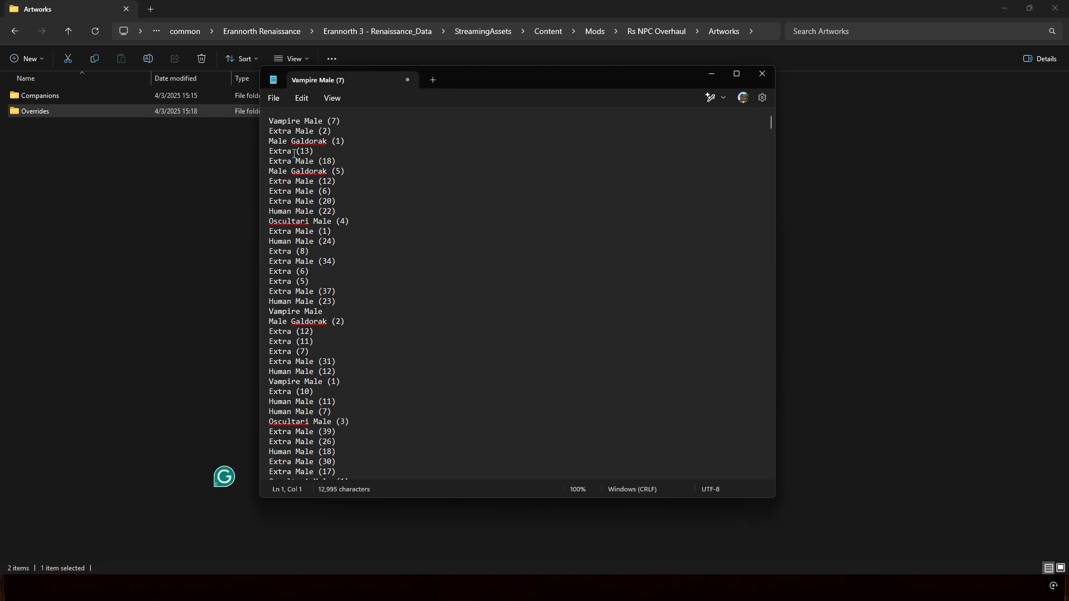
{"action": "scroll", "coordinate": [327, 162], "scroll_direction": "down", "scroll_amount": 20}
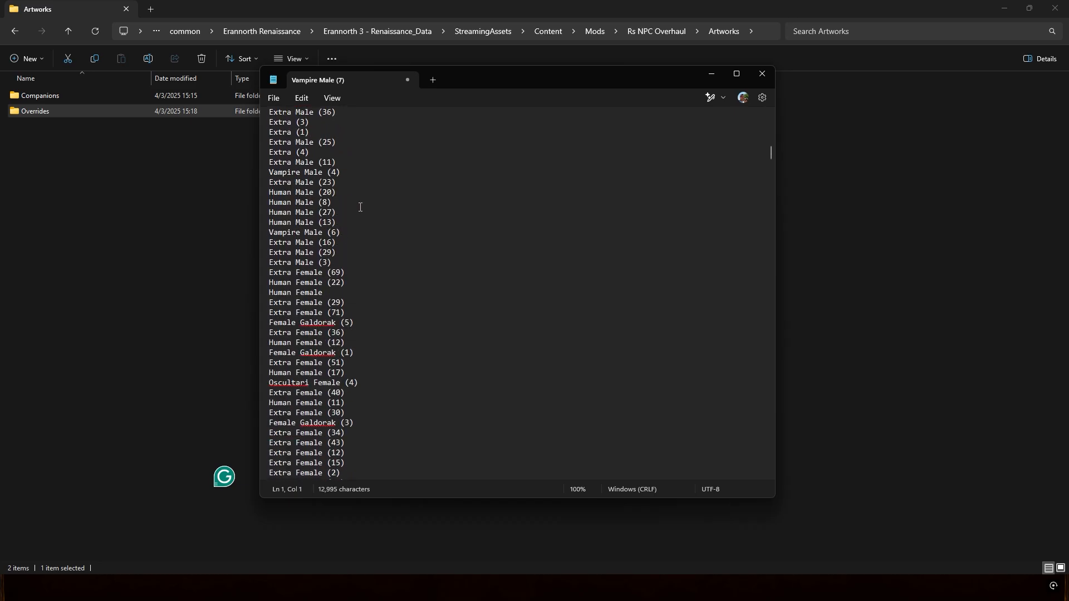
{"action": "scroll", "coordinate": [407, 289], "scroll_direction": "down", "scroll_amount": 20}
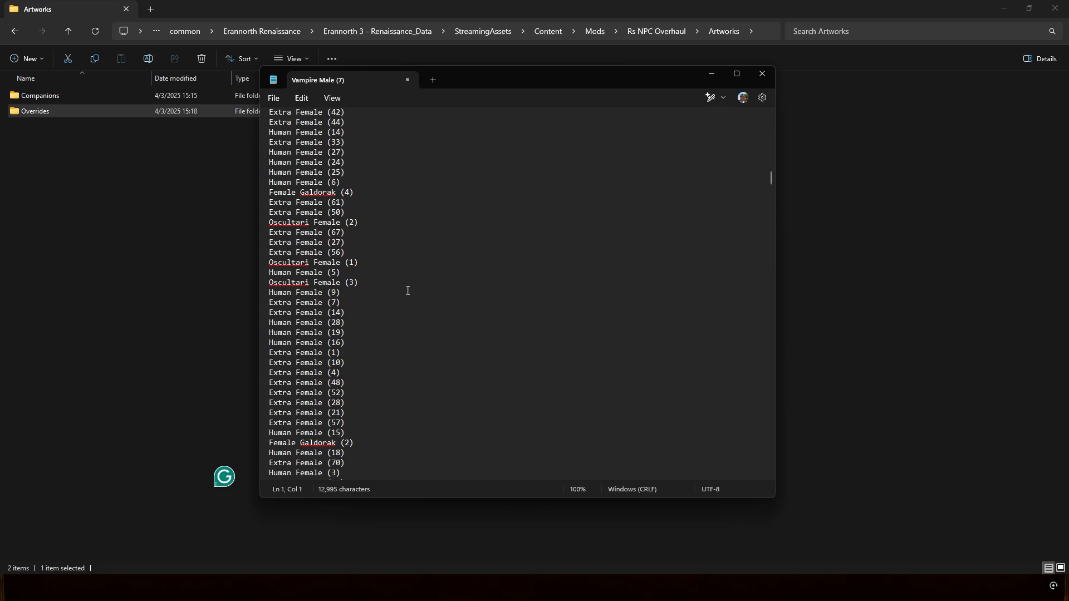
{"action": "scroll", "coordinate": [407, 290], "scroll_direction": "down", "scroll_amount": 20}
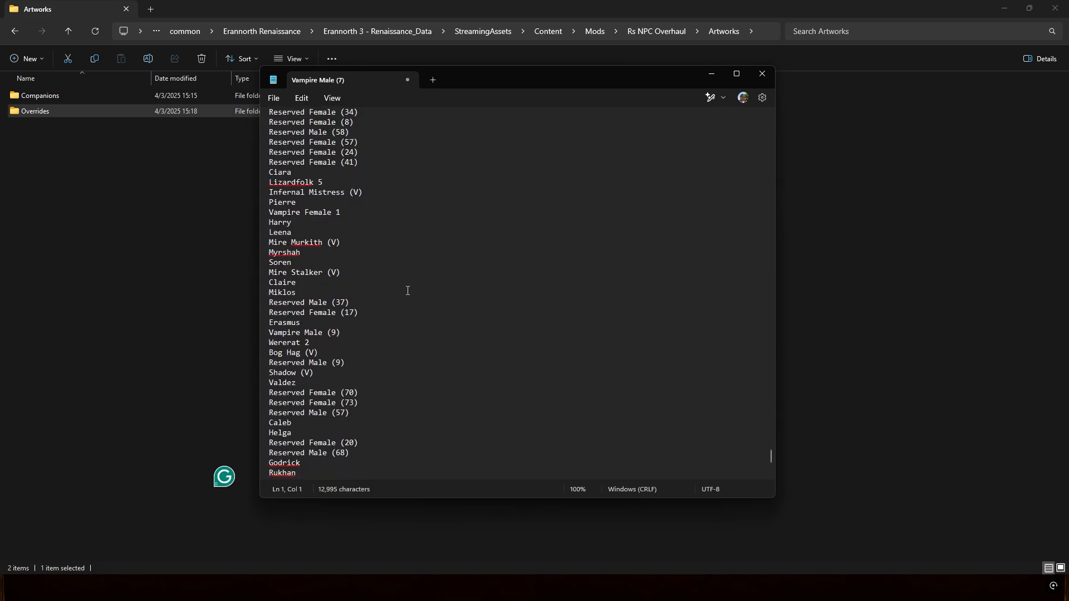
{"action": "double_click", "coordinate": [292, 283]}
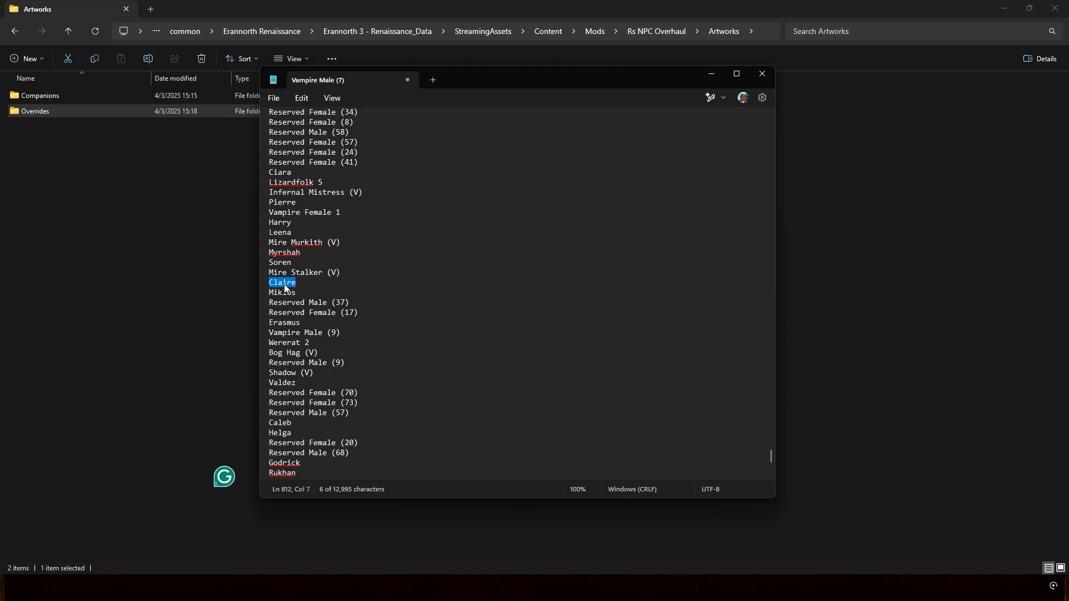
{"action": "double_click", "coordinate": [283, 474]}
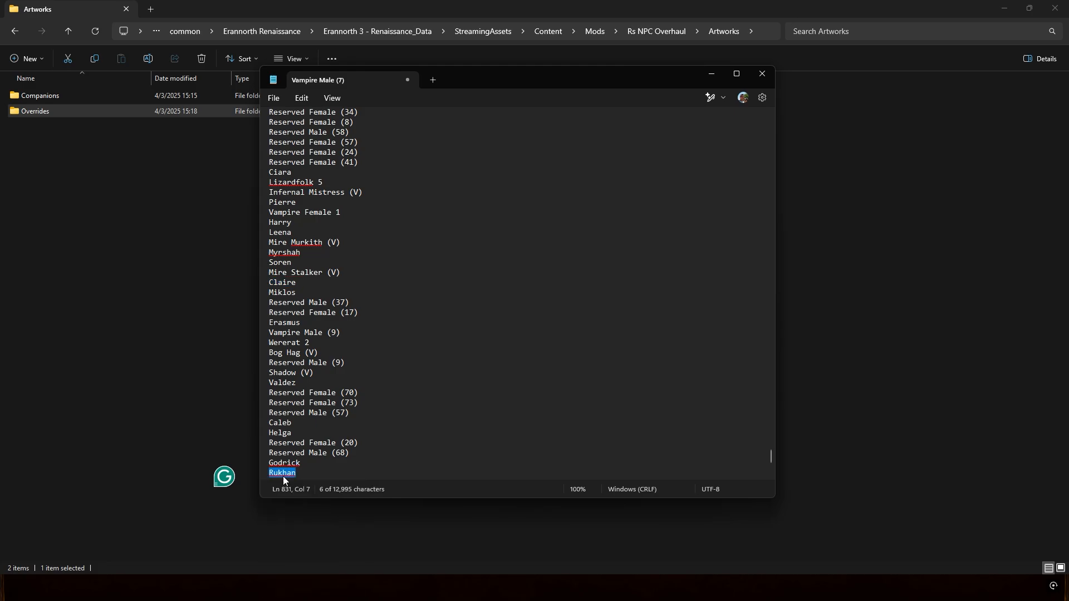
{"action": "left_click", "coordinate": [763, 74]}
{"action": "left_click", "coordinate": [519, 306]}
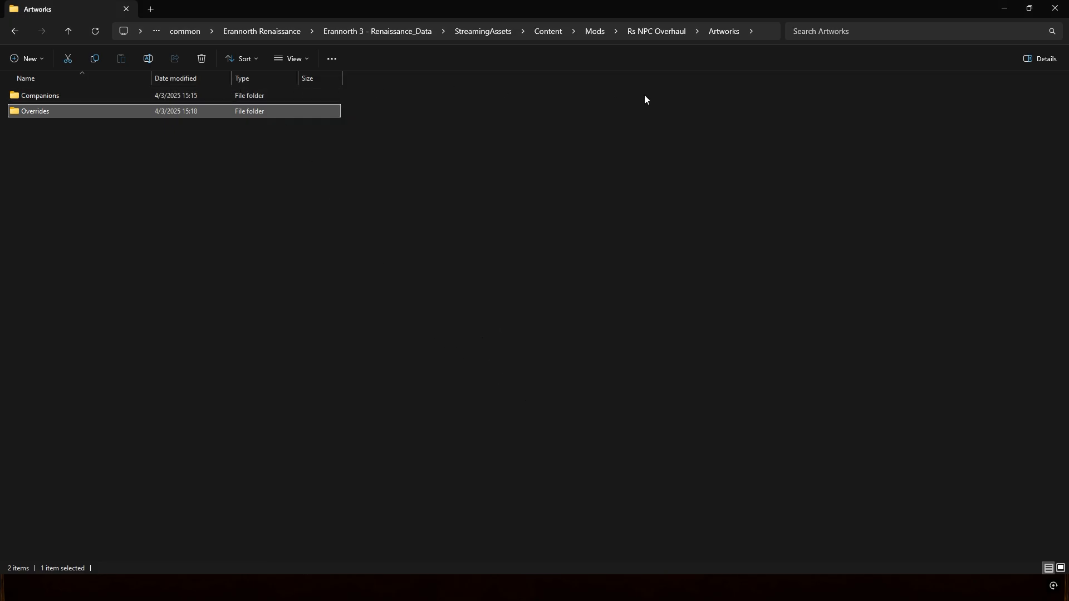
Step: Close the Artworks folder window and assign the portrait found by searching for "janus" to Janus in the game's Actor Editor
{"action": "left_click", "coordinate": [1055, 8]}
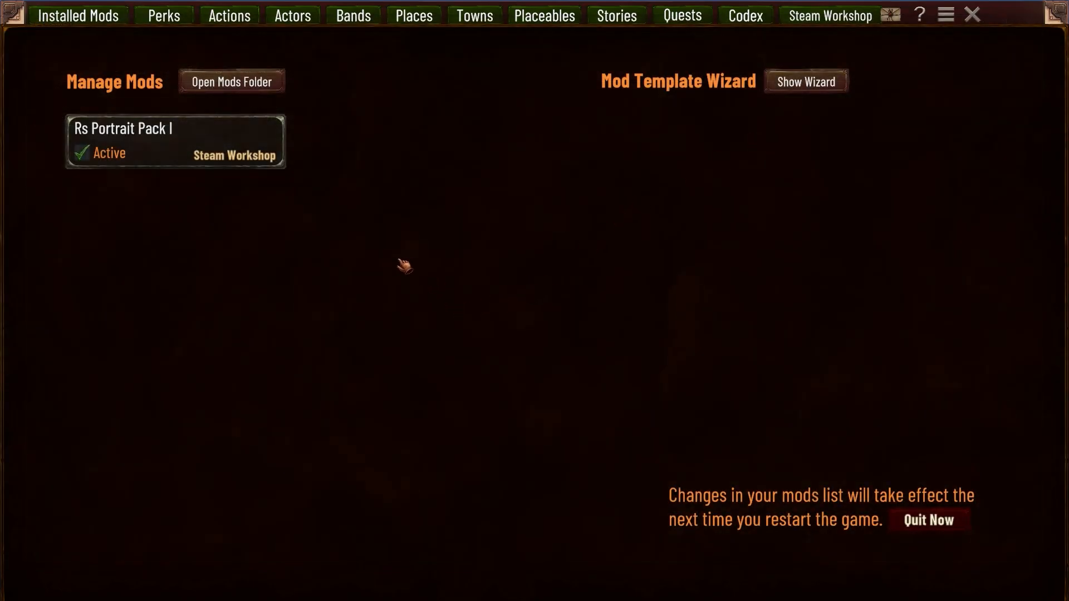
{"action": "left_click", "coordinate": [294, 17]}
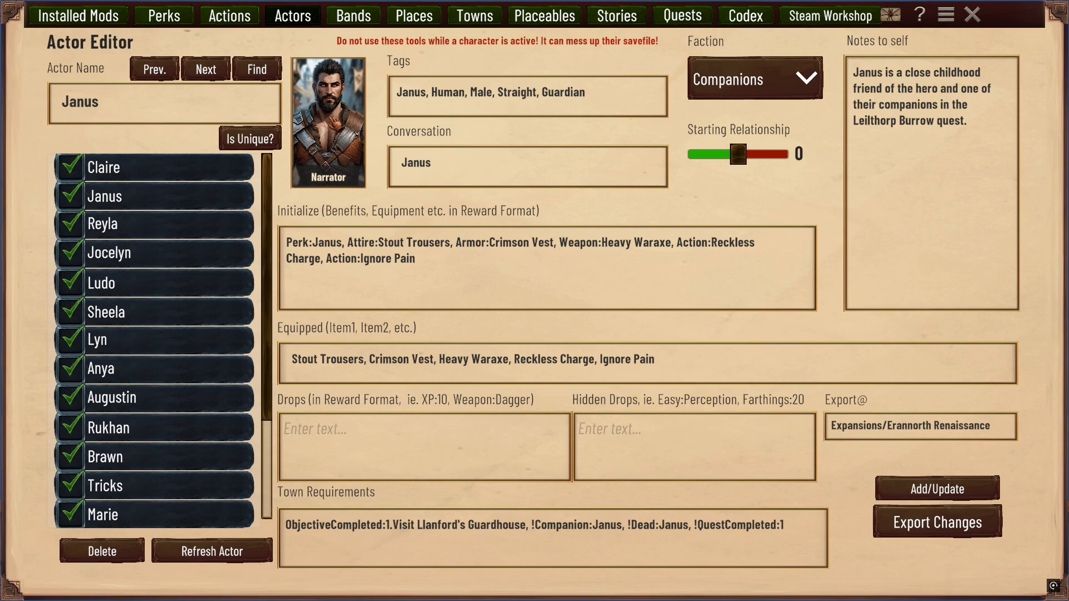
{"action": "left_click", "coordinate": [334, 124]}
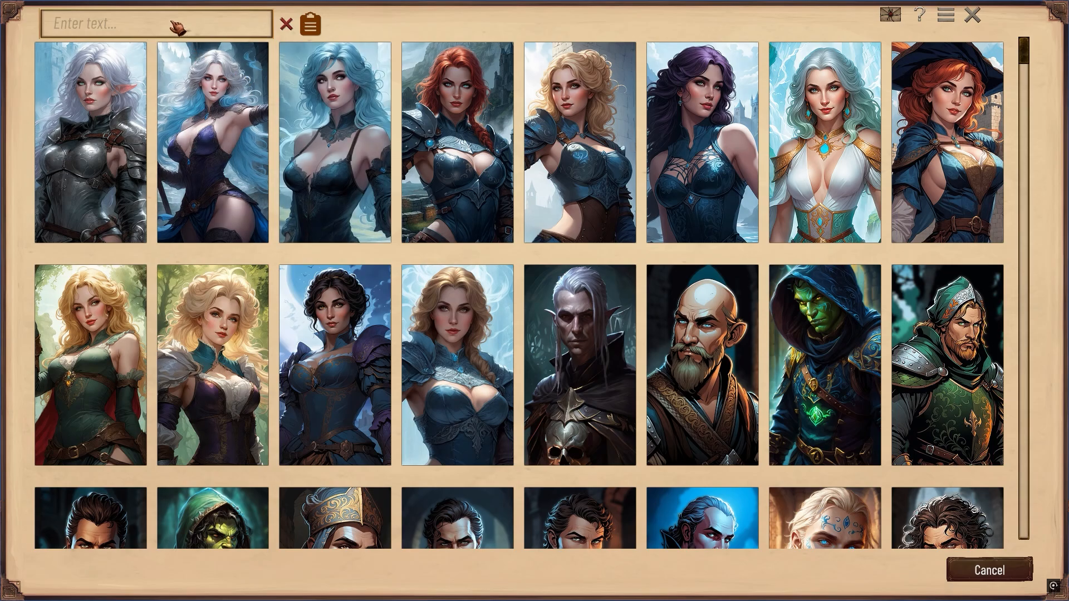
{"action": "type", "text": "janus"}
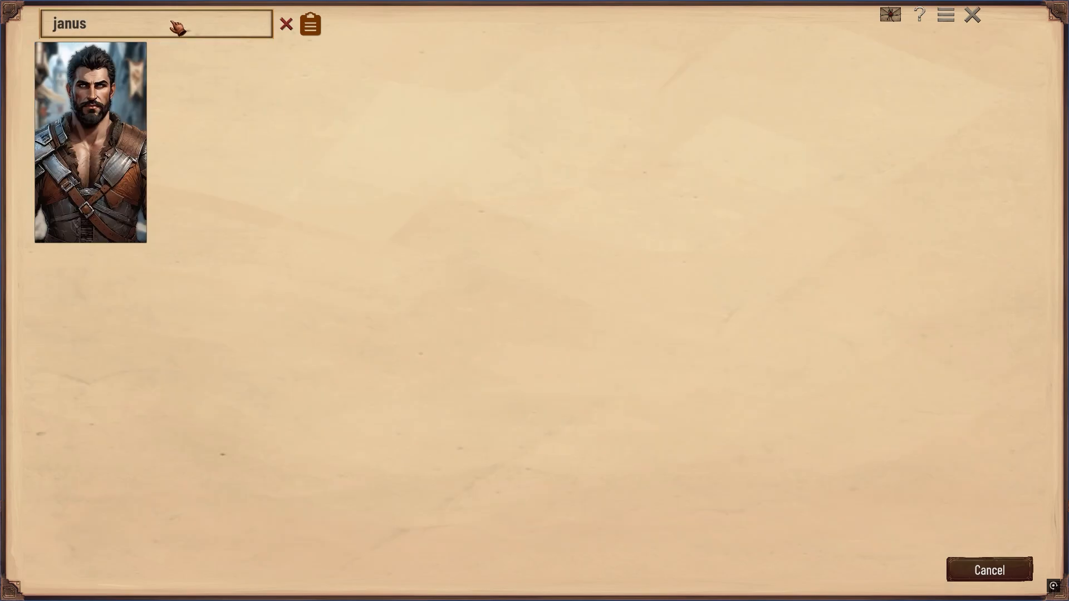
{"action": "left_click", "coordinate": [128, 125]}
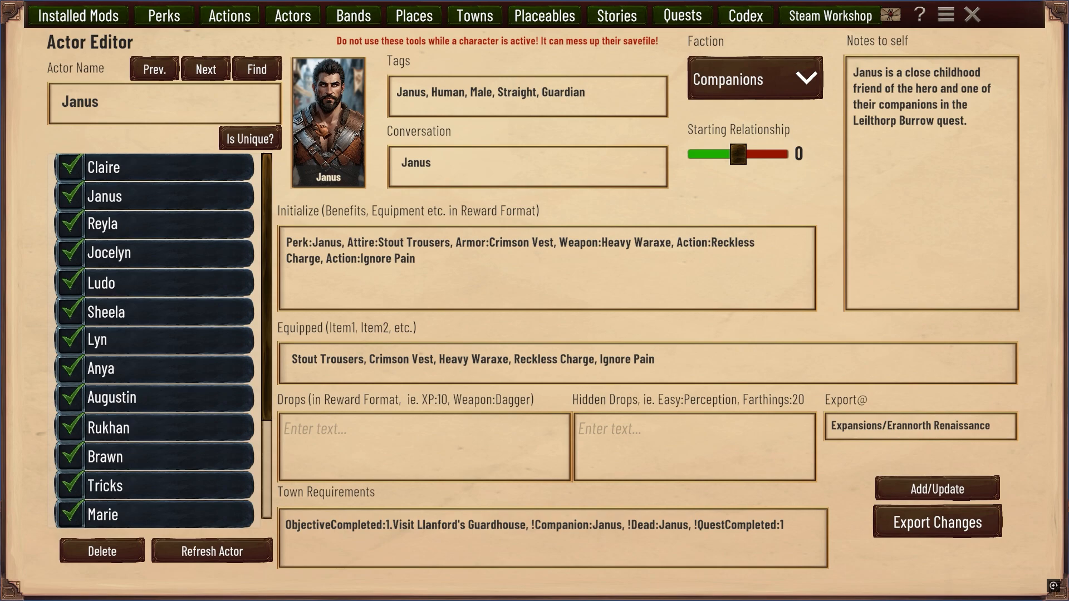
Step: Load the companion Jocelyn in the Actor Editor and open the Jocelyn perk from the Origin category in the Perks Editor
{"action": "left_click", "coordinate": [128, 204]}
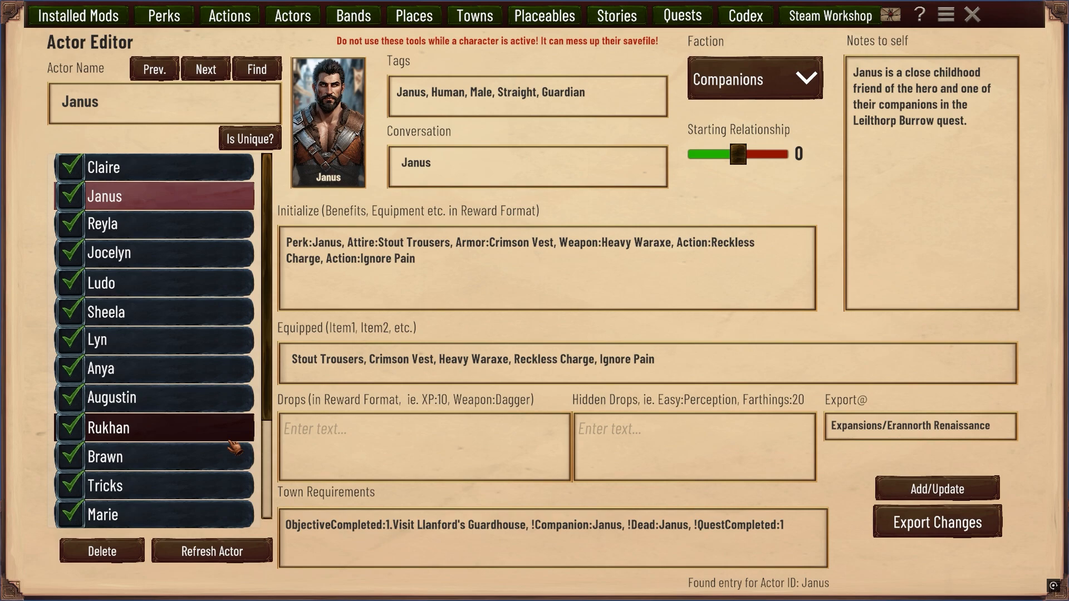
{"action": "left_click", "coordinate": [157, 262]}
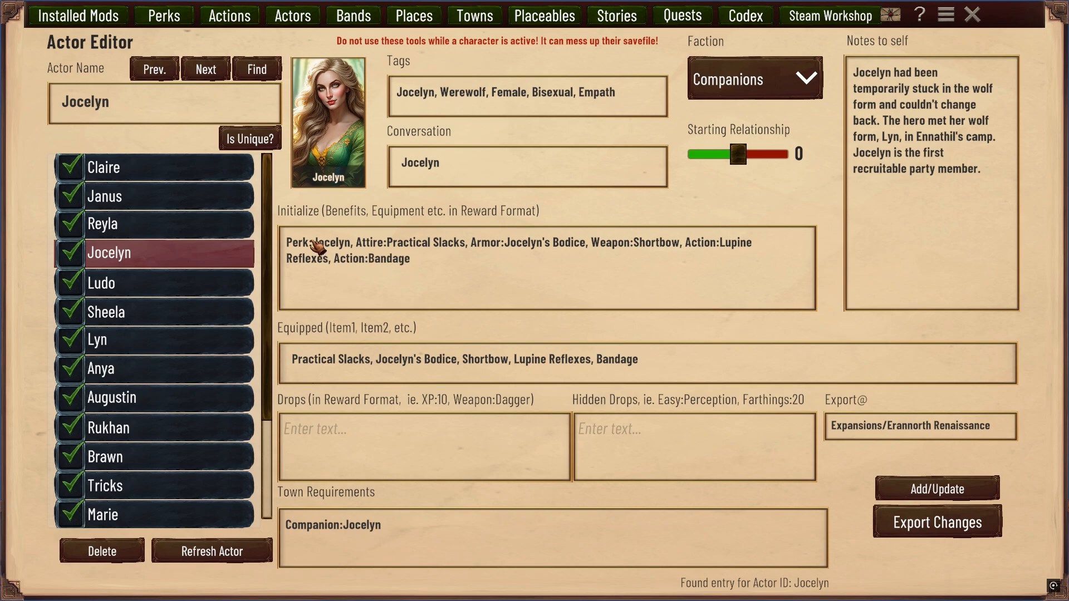
{"action": "left_click", "coordinate": [167, 17]}
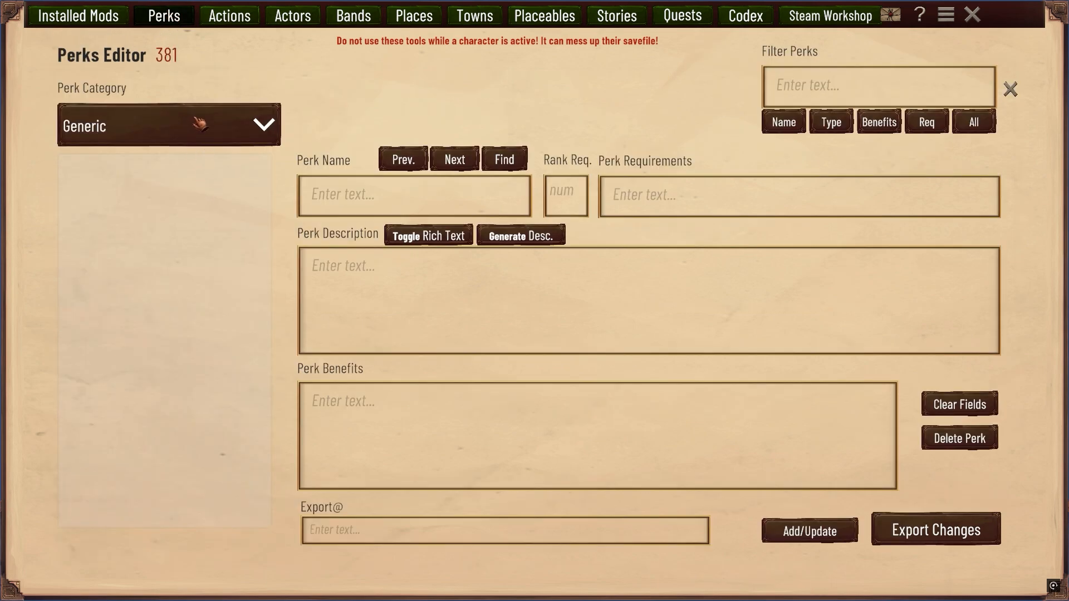
{"action": "left_click", "coordinate": [190, 126]}
{"action": "left_click", "coordinate": [136, 363]}
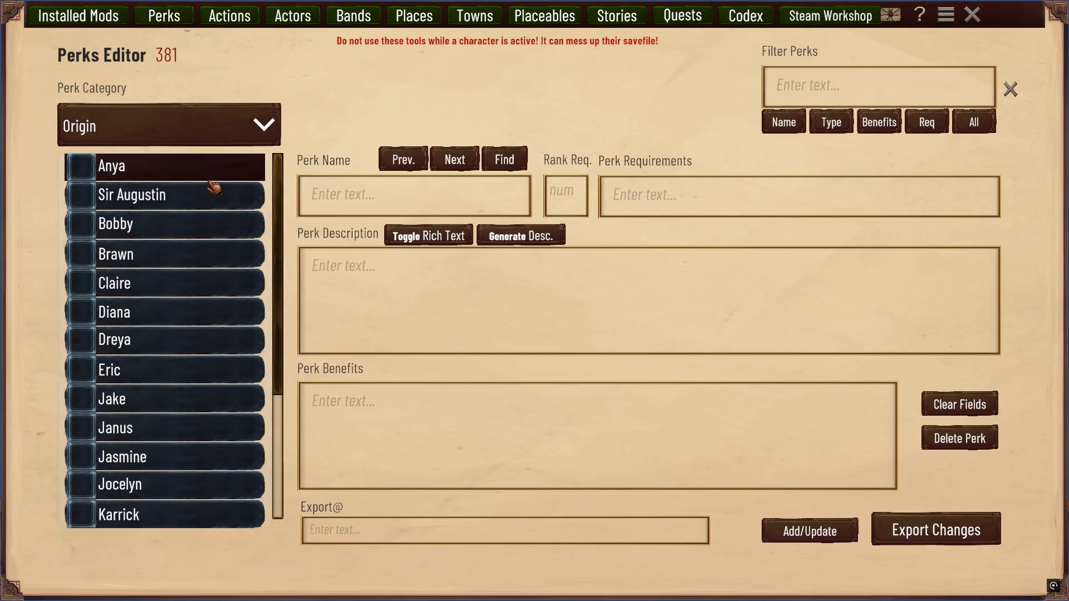
{"action": "left_click", "coordinate": [144, 484]}
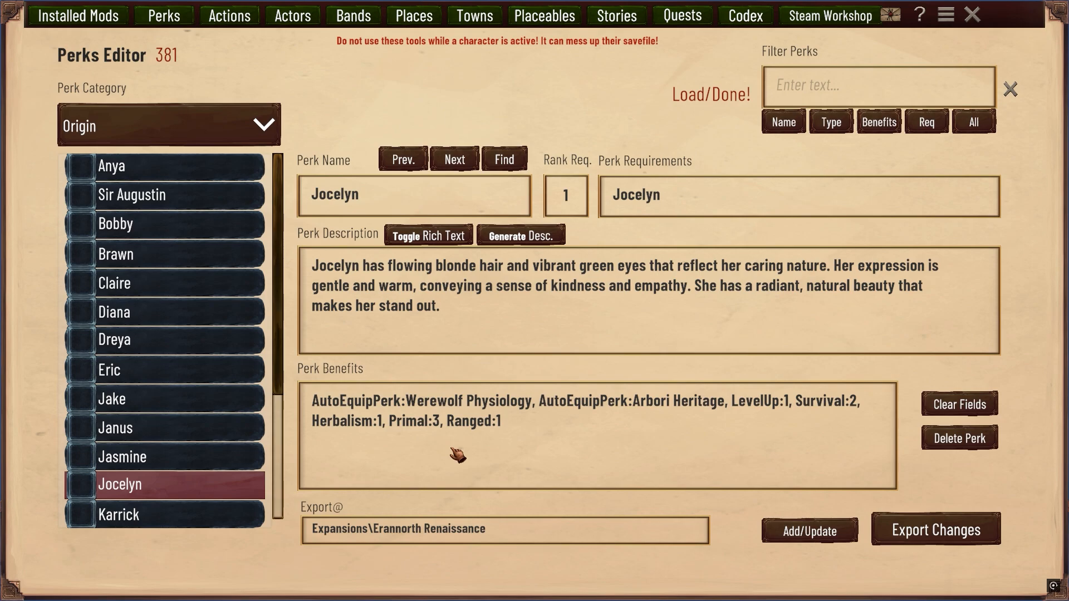
Step: Set Ranged to 2 in Jocelyn's perk benefits, and set the perk's export location to Mods/Rs Jocelyn and copy that path
{"action": "left_click", "coordinate": [498, 424]}
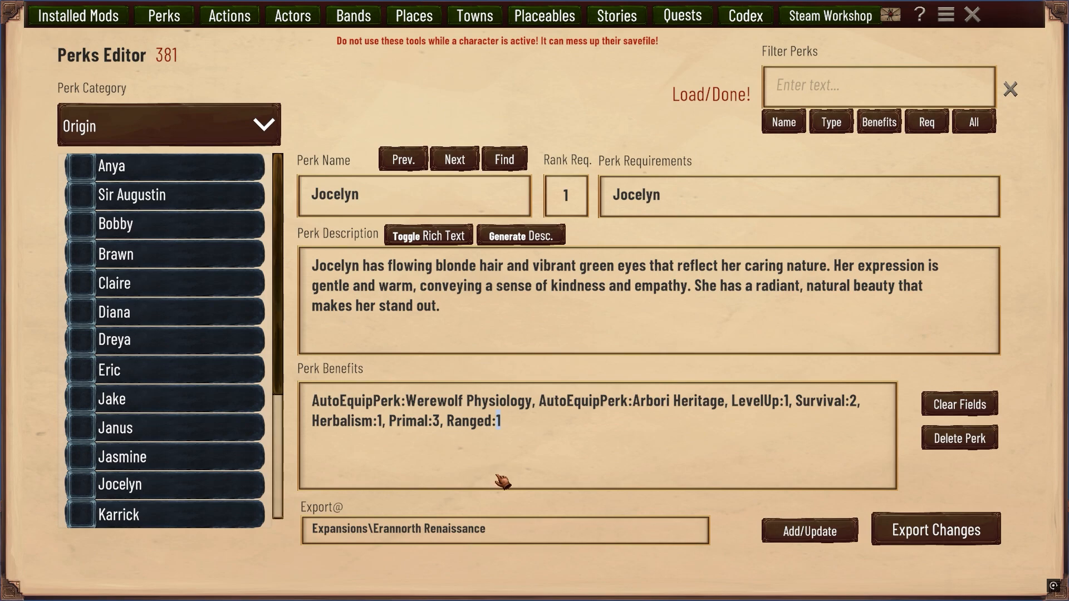
{"action": "left_click", "coordinate": [509, 537]}
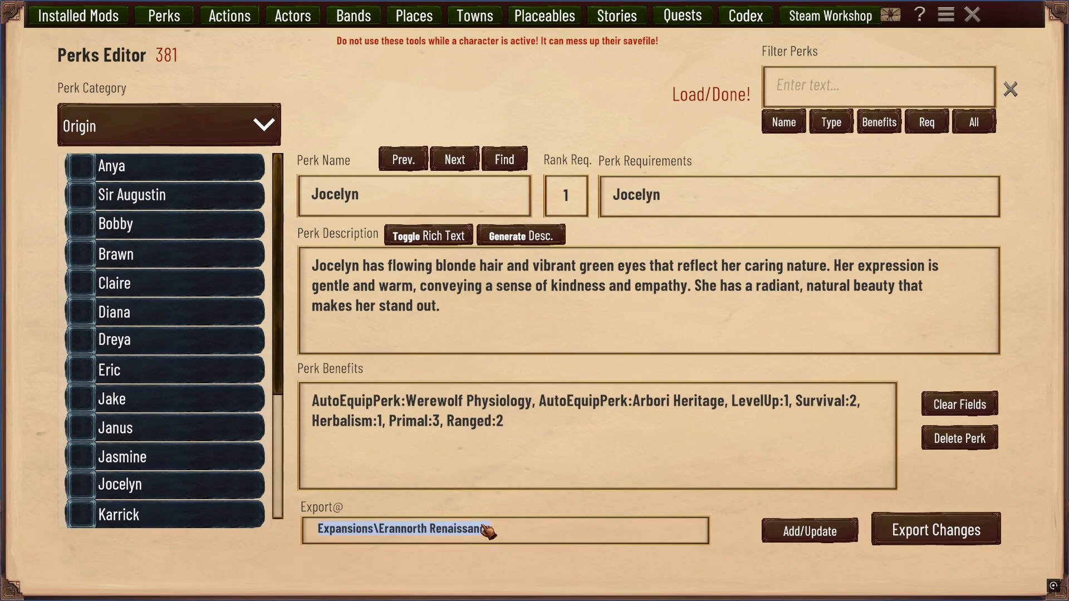
{"action": "type", "text": "Mo"}
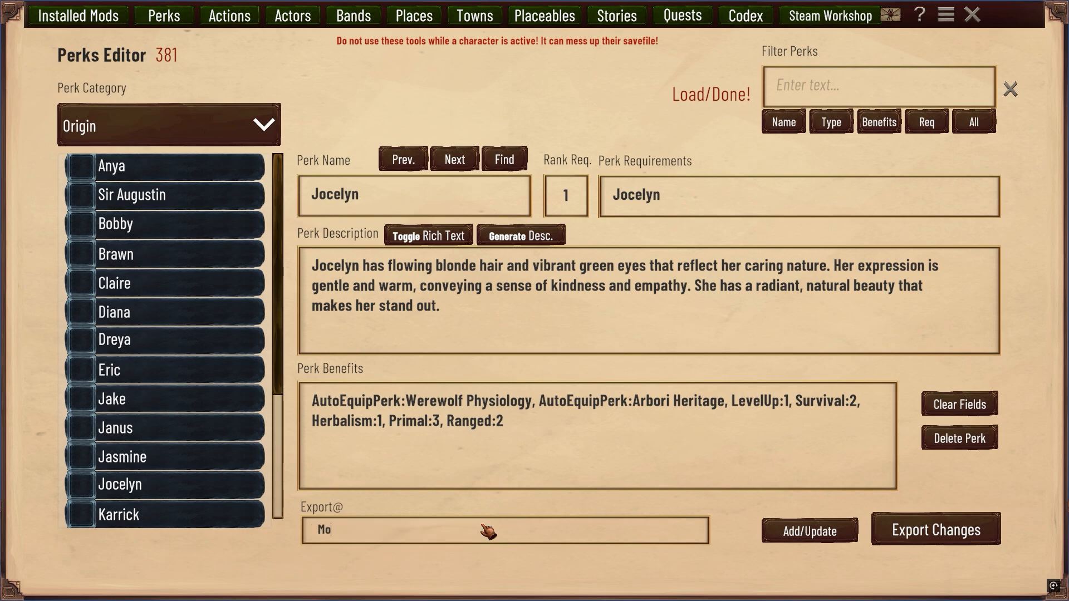
{"action": "type", "text": "ds/Rs Jocelyn"}
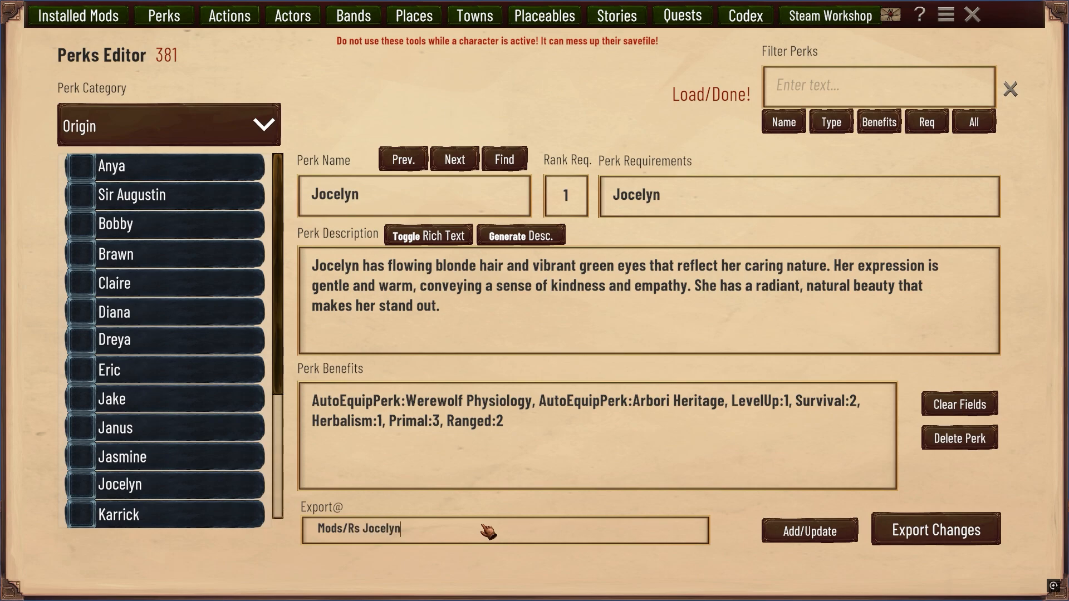
{"action": "key", "text": "ctrl+a"}
{"action": "key", "text": "ctrl+c"}
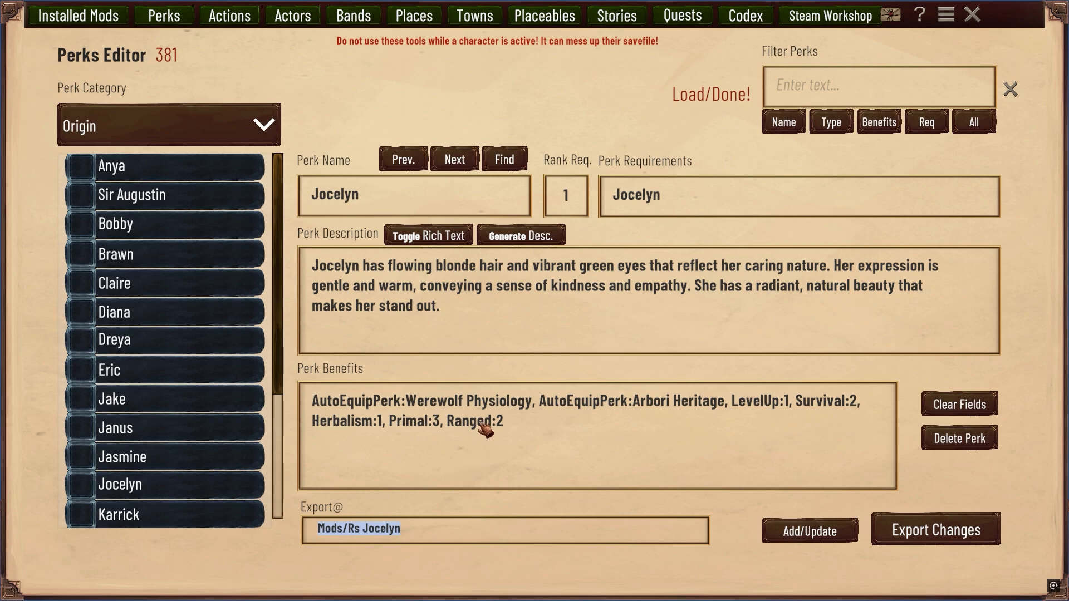
Step: Update the Jocelyn perk, export the perk changes, and dismiss the export report
{"action": "left_click", "coordinate": [797, 545]}
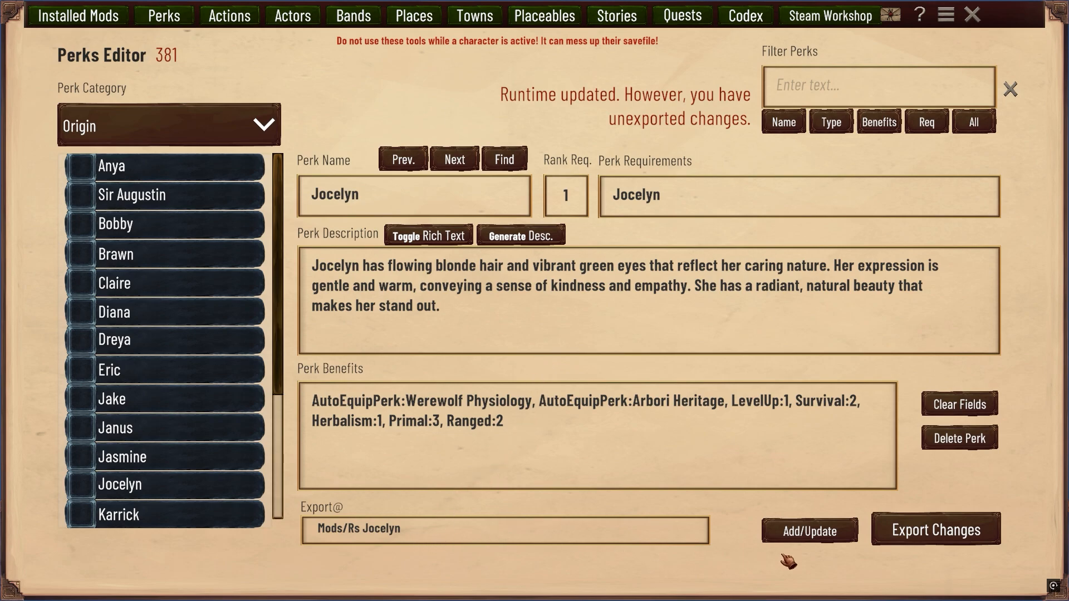
{"action": "left_click", "coordinate": [938, 541]}
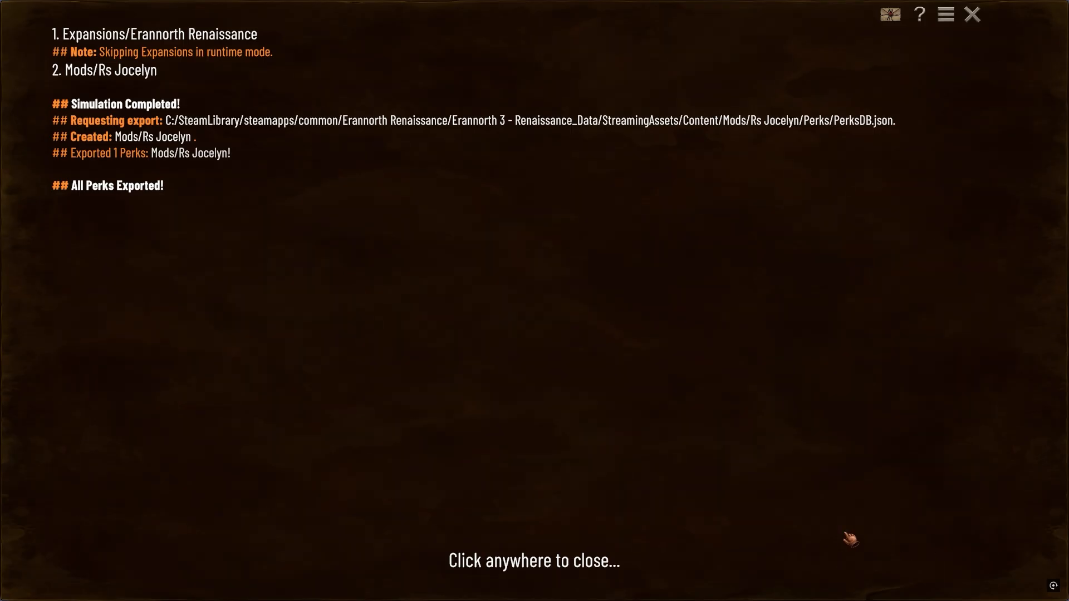
{"action": "left_click", "coordinate": [245, 327]}
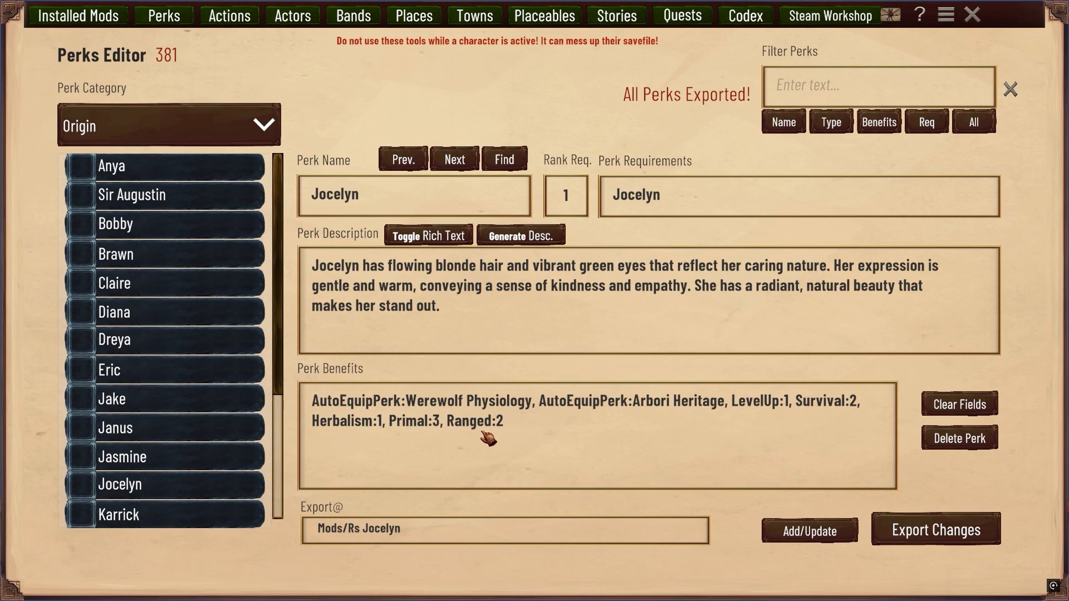
Step: Set the export location of the Jocelyn actor to the copied path Mods/Rs Jocelyn
{"action": "left_click", "coordinate": [305, 12]}
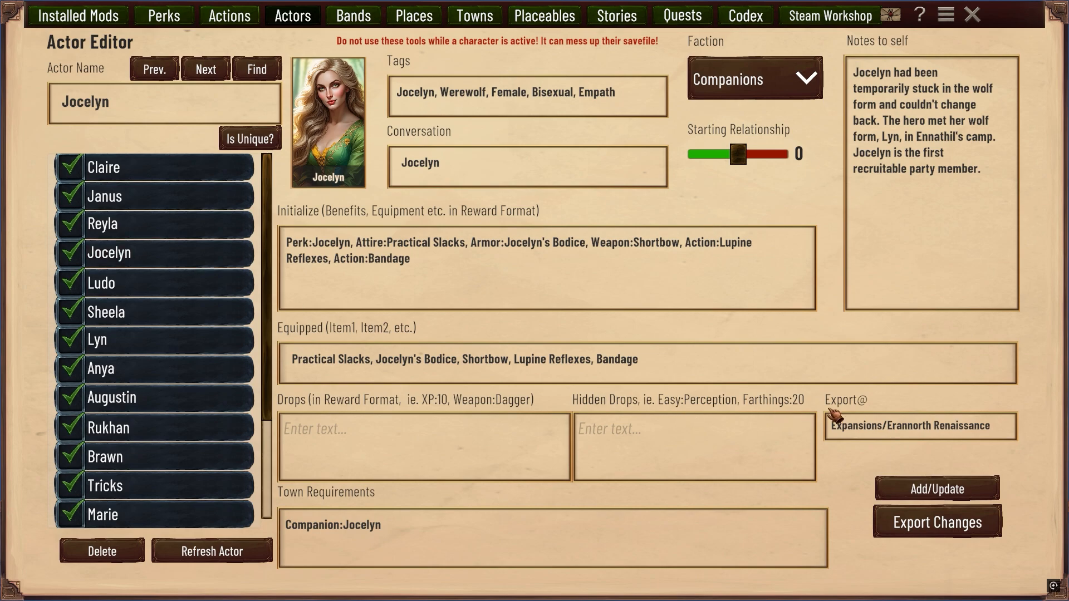
{"action": "left_click", "coordinate": [890, 430]}
{"action": "key", "text": "ctrl+v"}
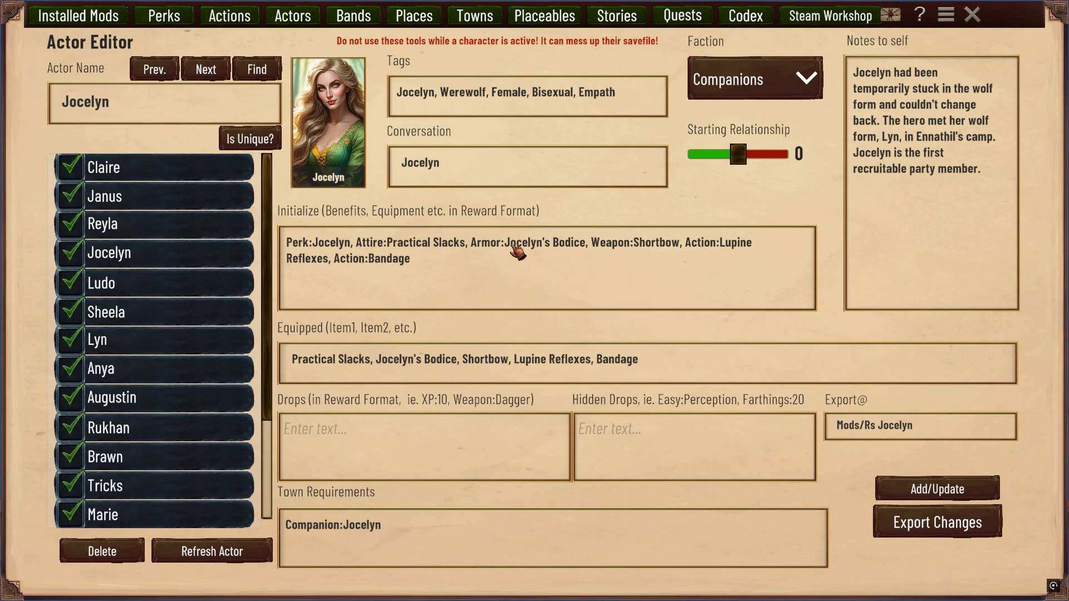
Step: Filter the weapons in the Actions Editor with ranged==2 and view the details of the Mistweaver Bow
{"action": "left_click", "coordinate": [229, 20]}
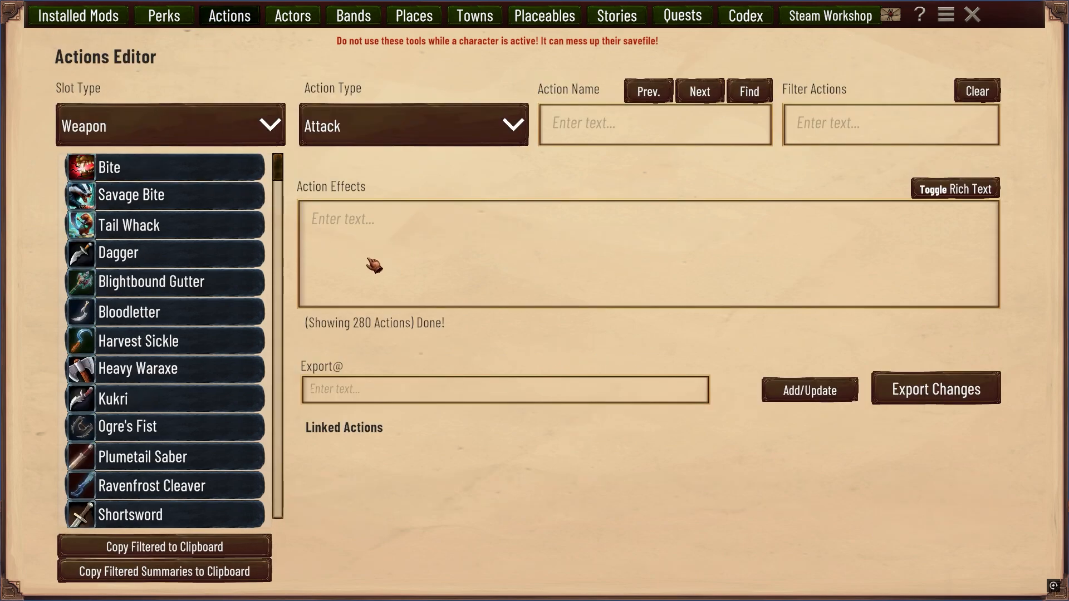
{"action": "left_click", "coordinate": [835, 134]}
{"action": "type", "text": "range"}
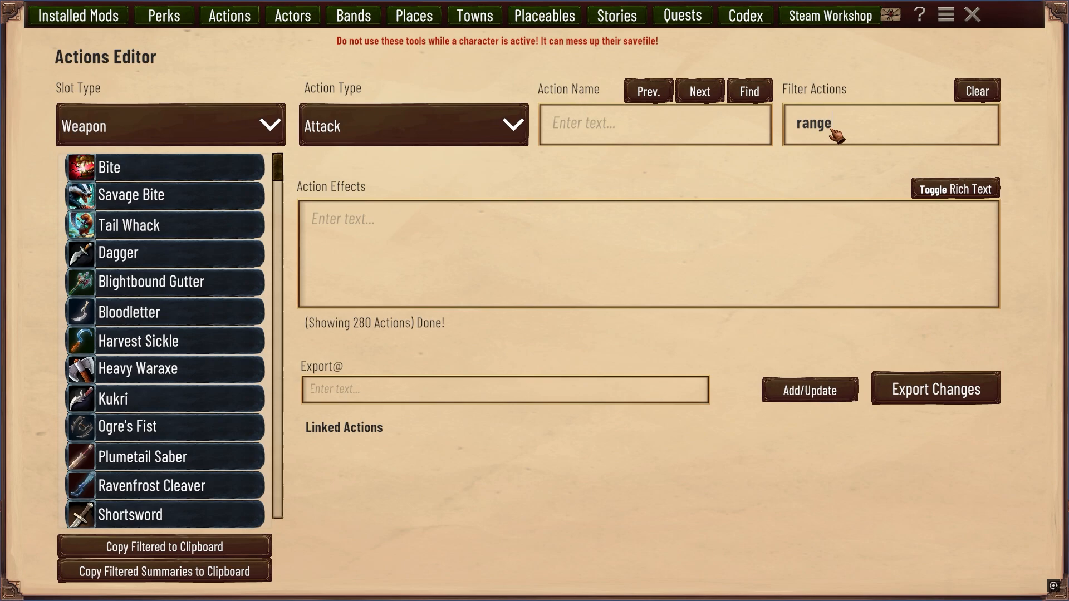
{"action": "type", "text": "d==2"}
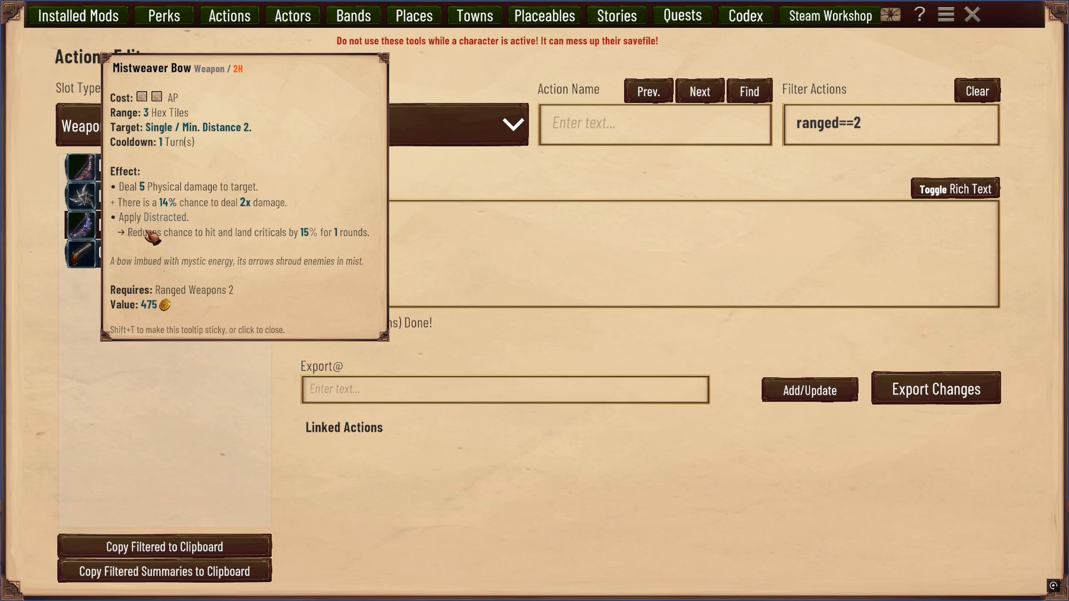
Step: Copy the name Mistweaver Bow and replace Shortbow with it in the Jocelyn actor's initialization and equipped items
{"action": "left_click", "coordinate": [152, 236]}
{"action": "left_click", "coordinate": [656, 140]}
{"action": "key", "text": "ctrl+c"}
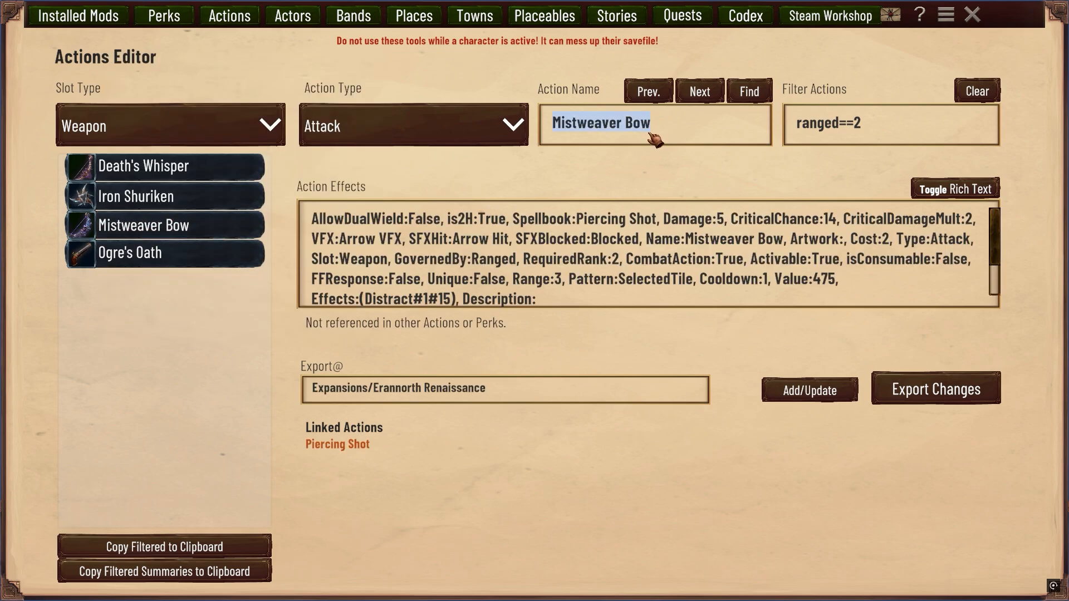
{"action": "left_click", "coordinate": [296, 17]}
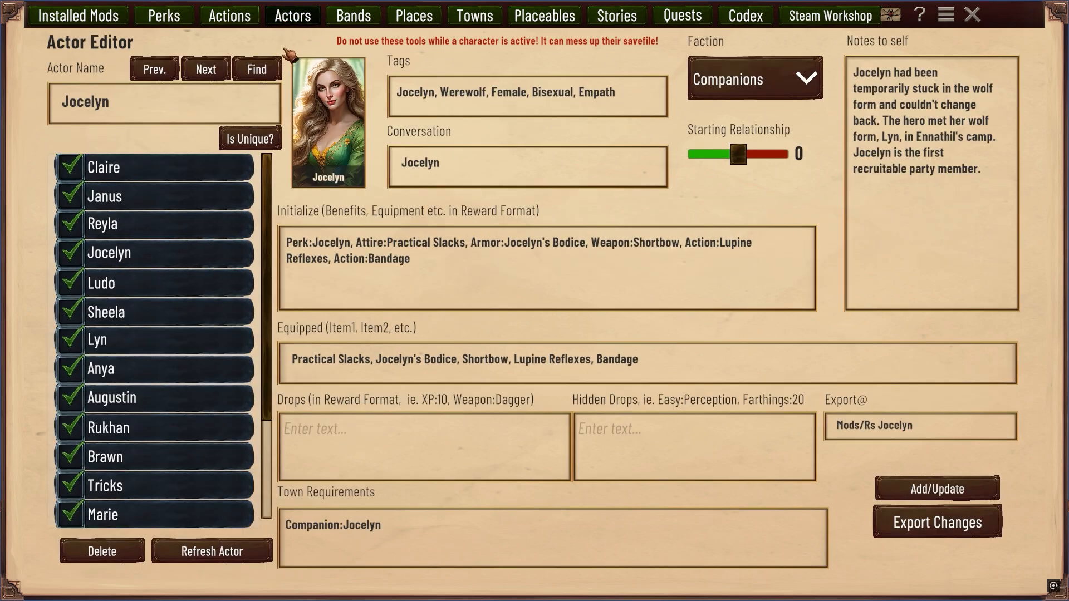
{"action": "double_click", "coordinate": [660, 245]}
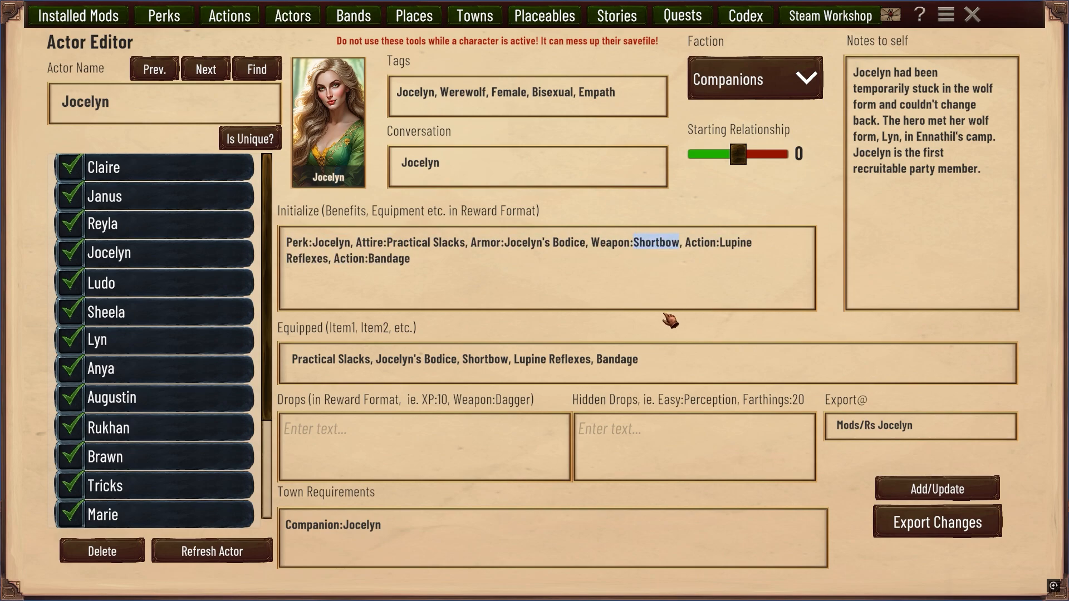
{"action": "key", "text": "ctrl+v"}
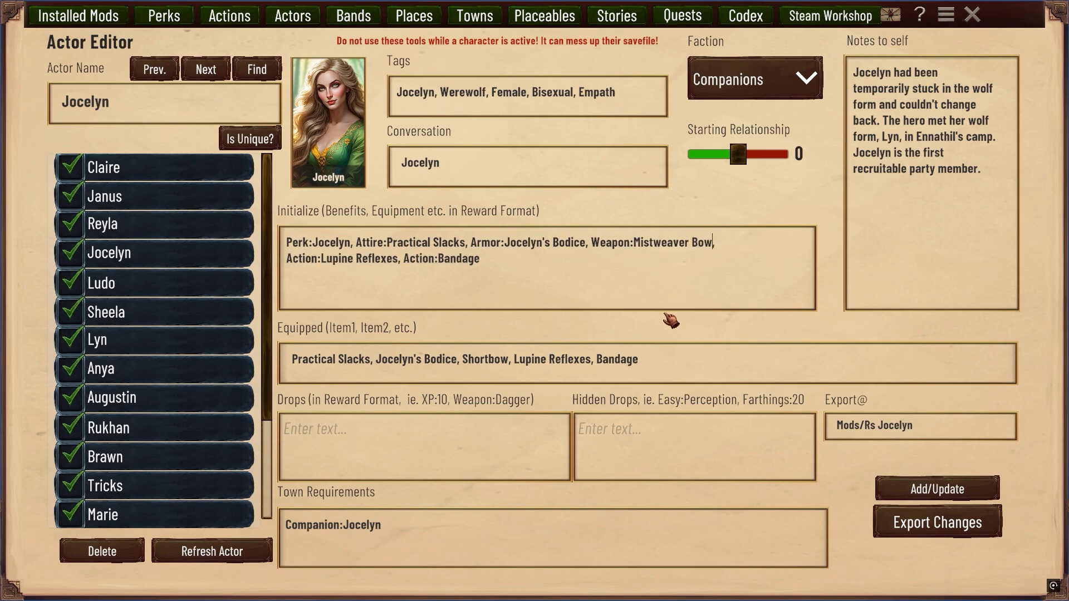
{"action": "double_click", "coordinate": [485, 362]}
{"action": "key", "text": "ctrl+v"}
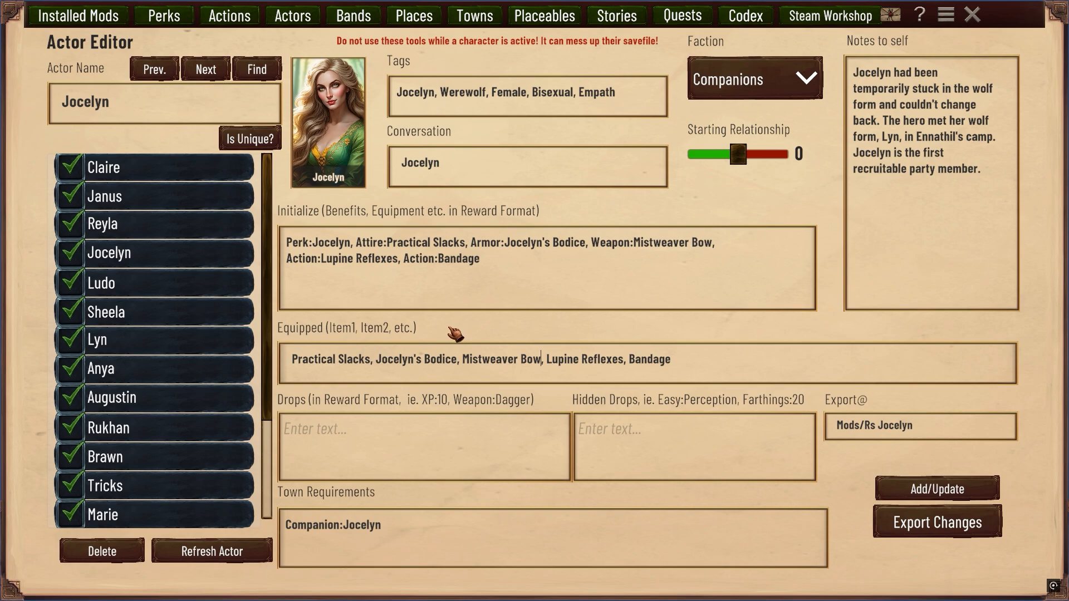
Step: Update the Jocelyn actor, export the actor changes, and dismiss the export report
{"action": "double_click", "coordinate": [598, 101]}
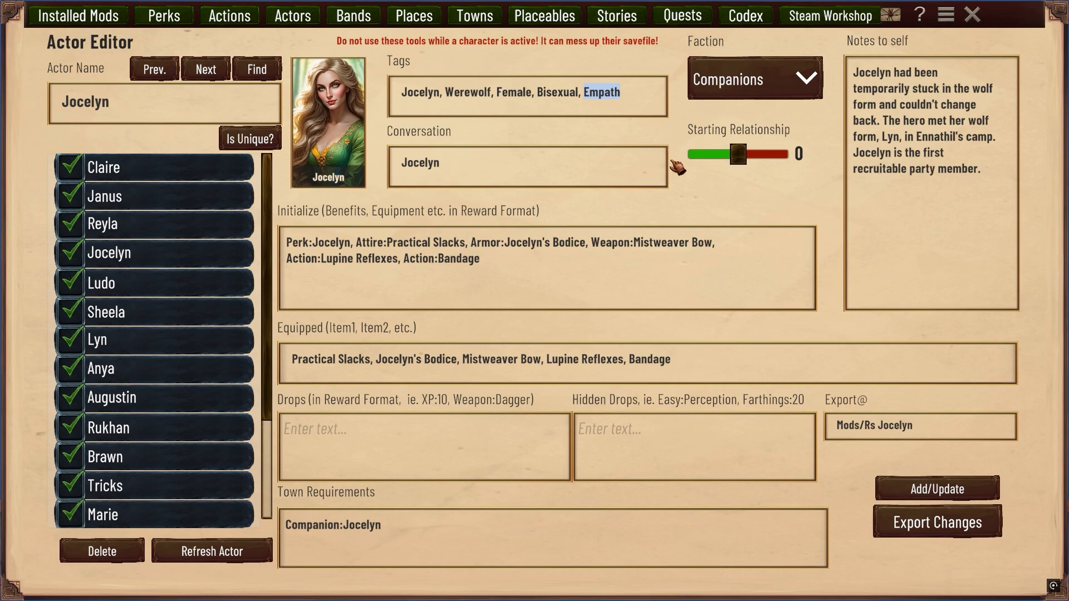
{"action": "left_click", "coordinate": [671, 141]}
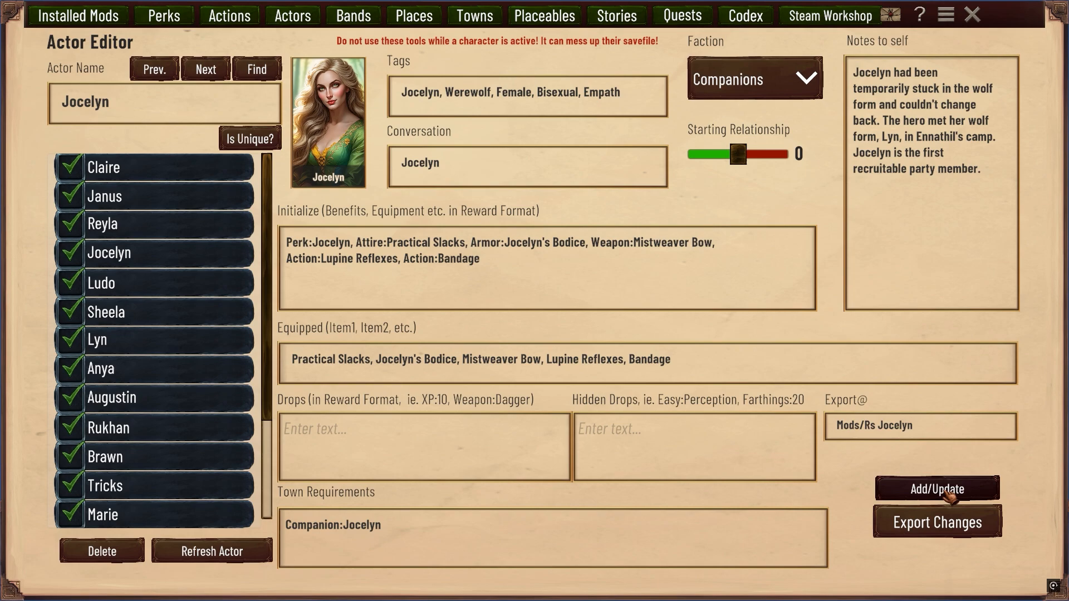
{"action": "left_click", "coordinate": [891, 491]}
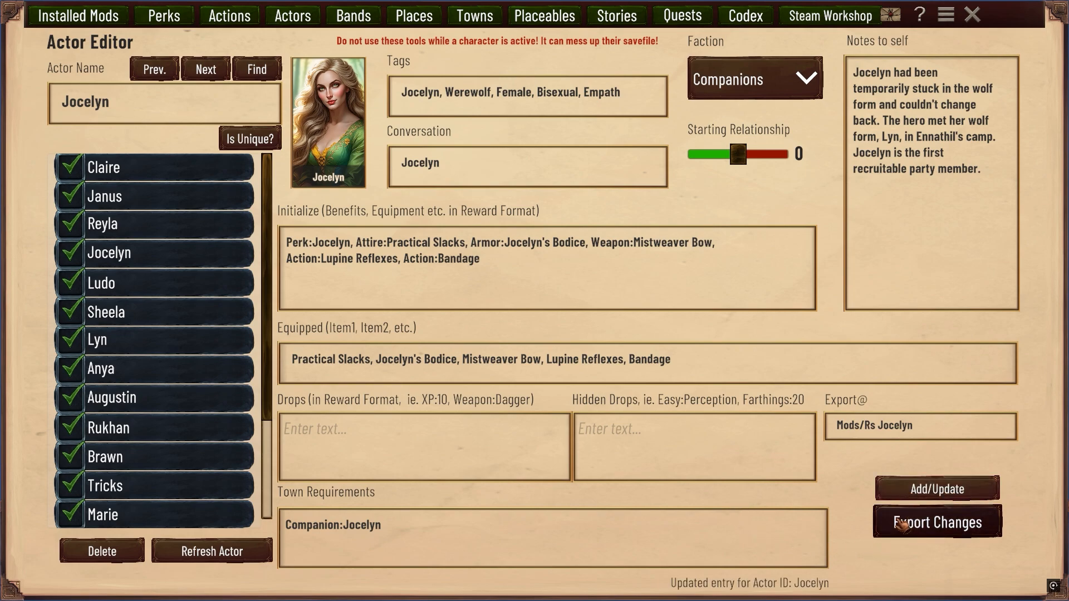
{"action": "left_click", "coordinate": [925, 522]}
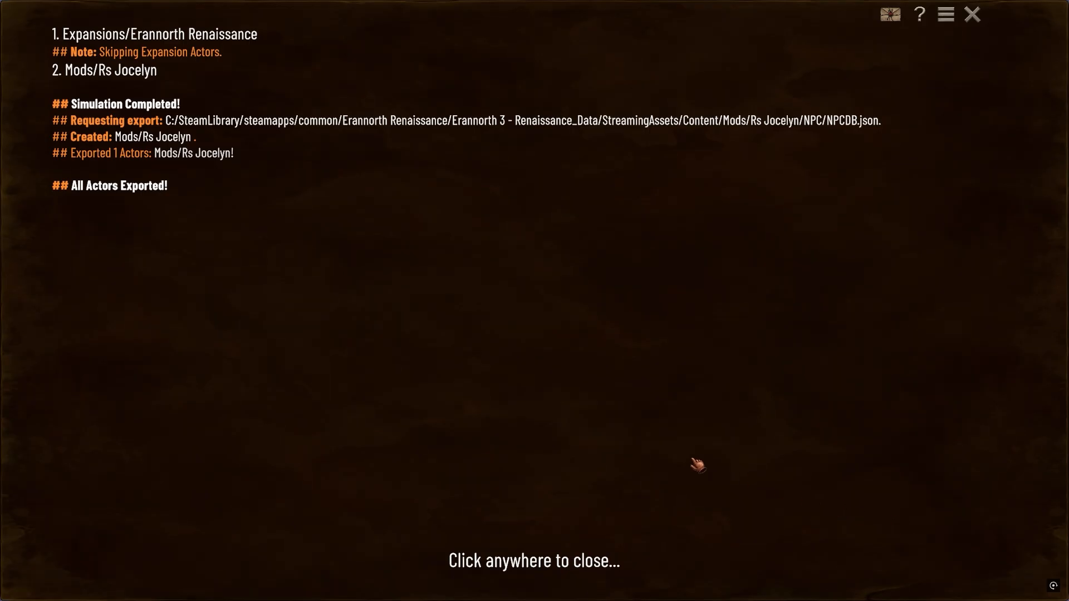
{"action": "left_click", "coordinate": [510, 407]}
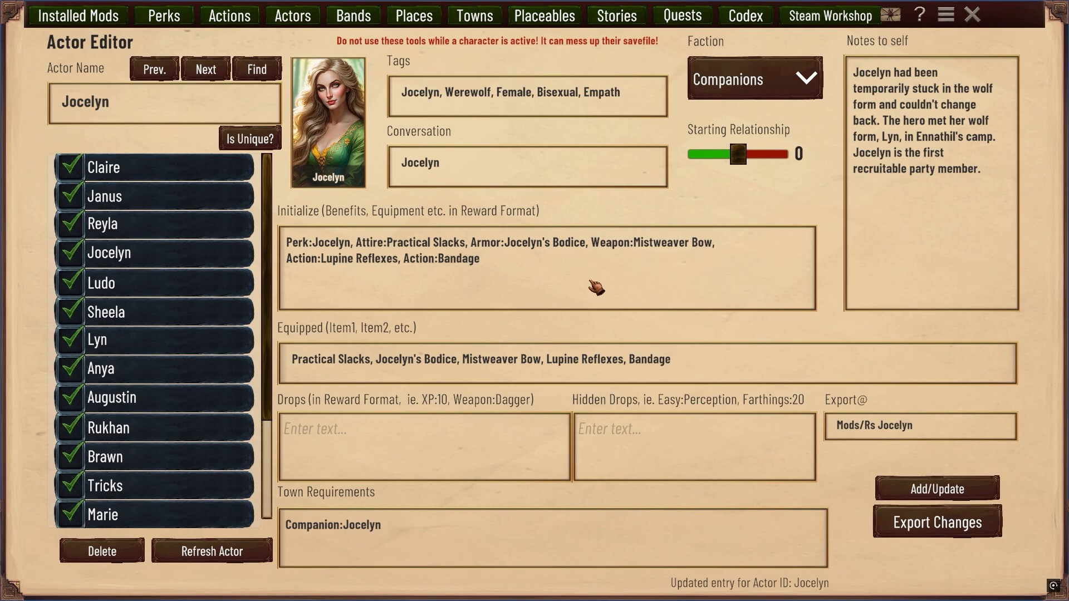
Step: Load Garret (Weaponsmith) from the Merchants faction as a template and change the actor name to Lorenzo
{"action": "left_click", "coordinate": [740, 90]}
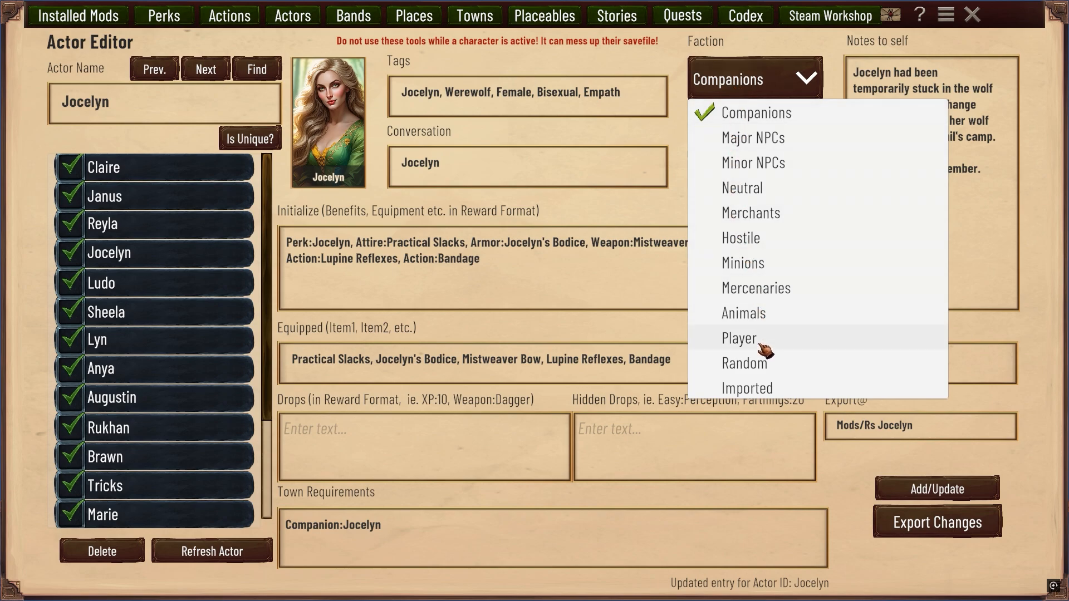
{"action": "left_click", "coordinate": [770, 212]}
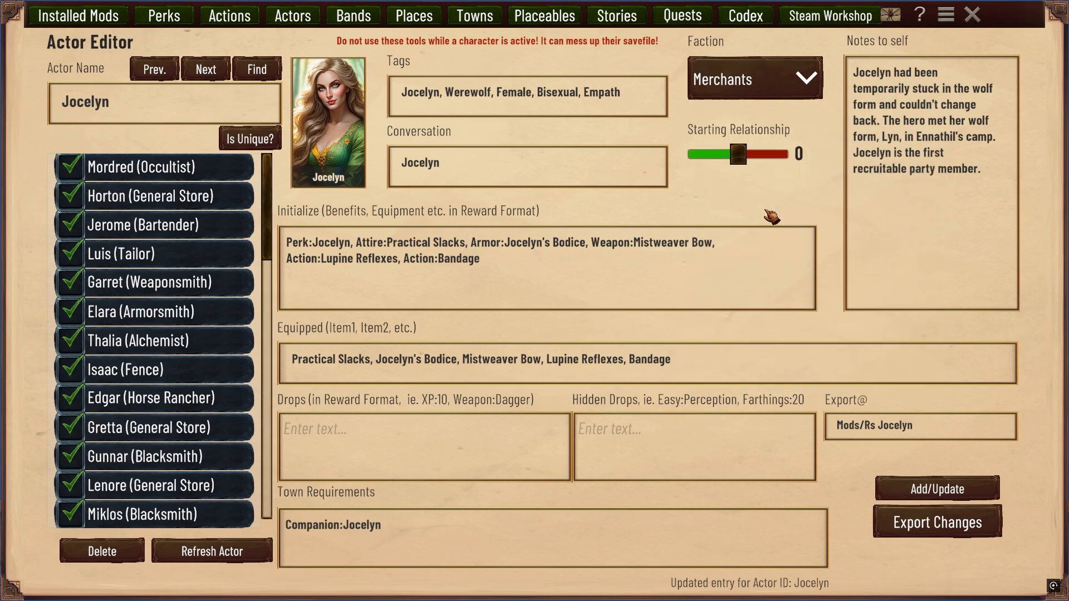
{"action": "left_click", "coordinate": [112, 287]}
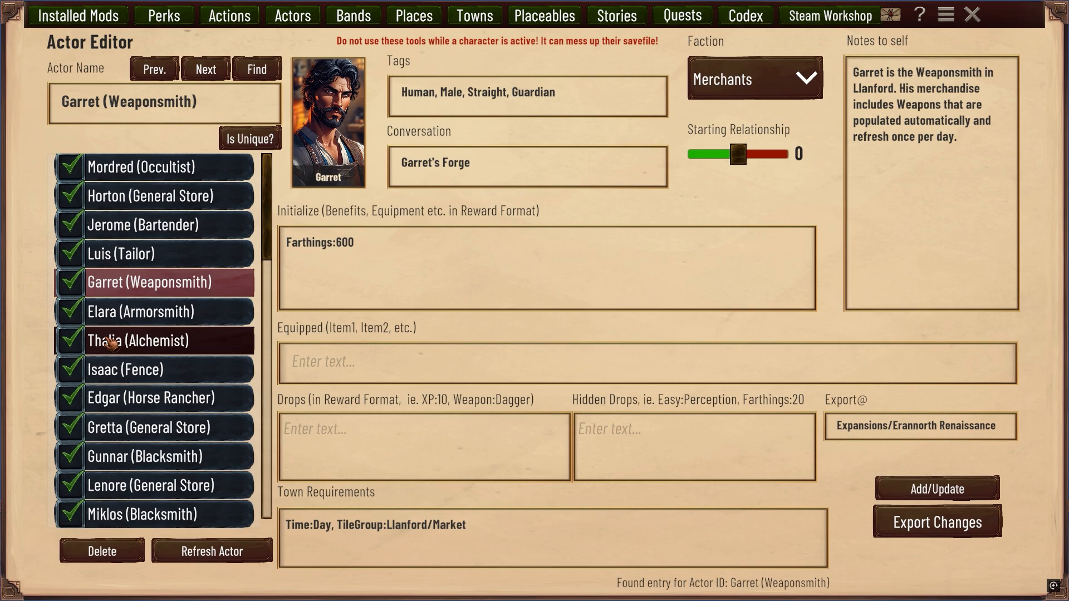
{"action": "left_click", "coordinate": [195, 120]}
{"action": "type", "text": "Lorenzo"}
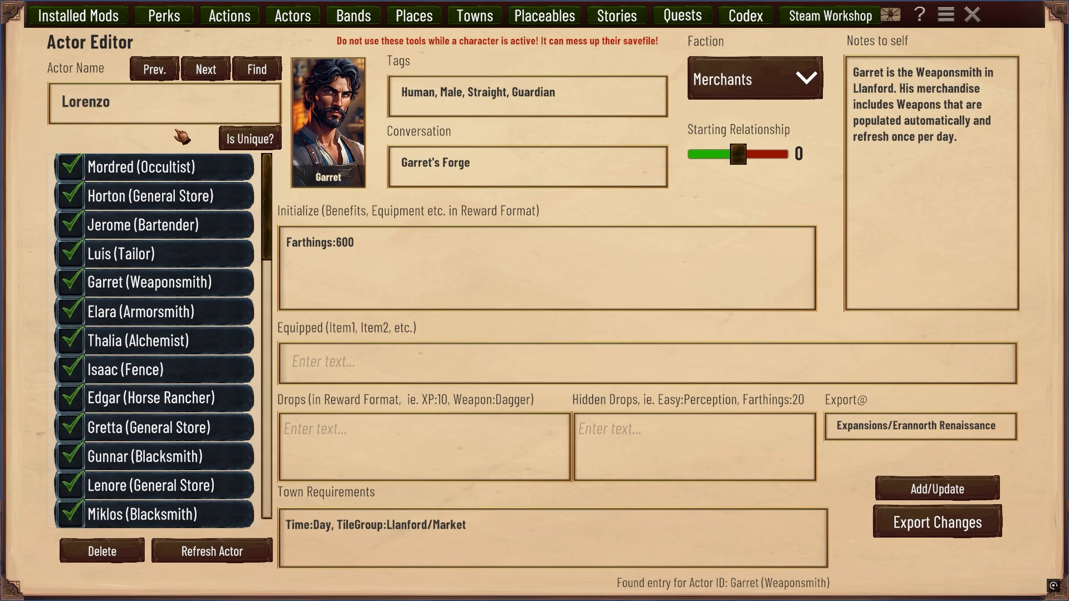
Step: Remove TileGroup:Llanford/Market from Lorenzo's town requirements, keeping only Time:Day
{"action": "left_click", "coordinate": [466, 180]}
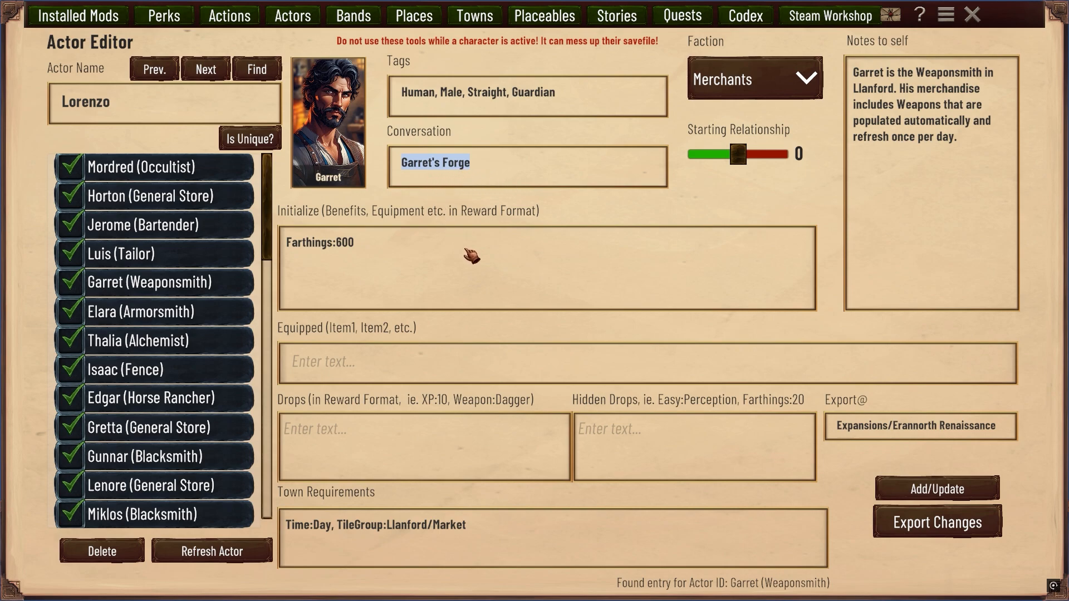
{"action": "left_click", "coordinate": [373, 253]}
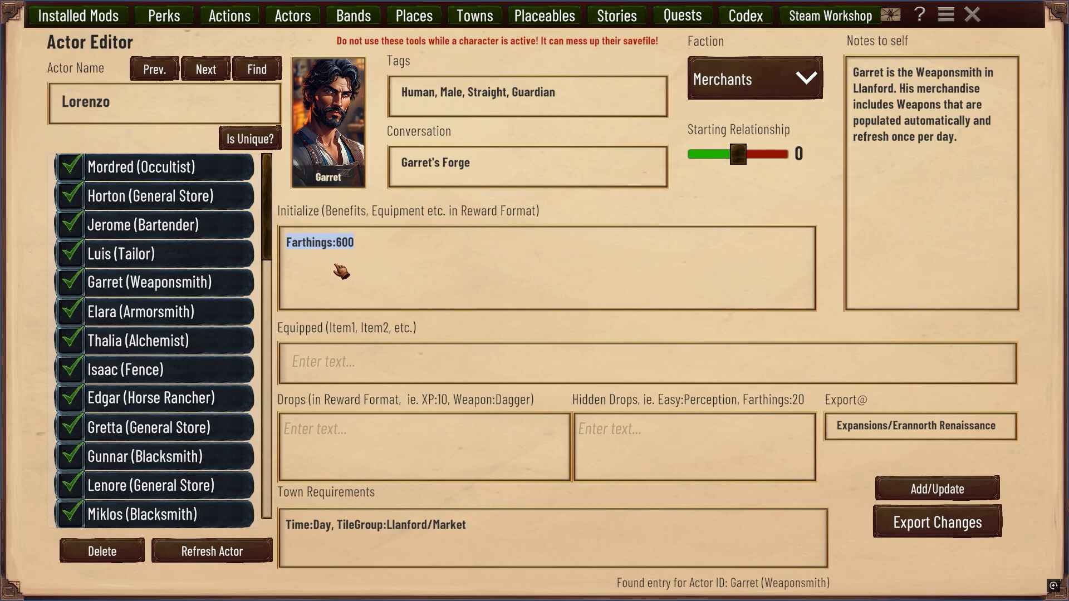
{"action": "left_click", "coordinate": [343, 526]}
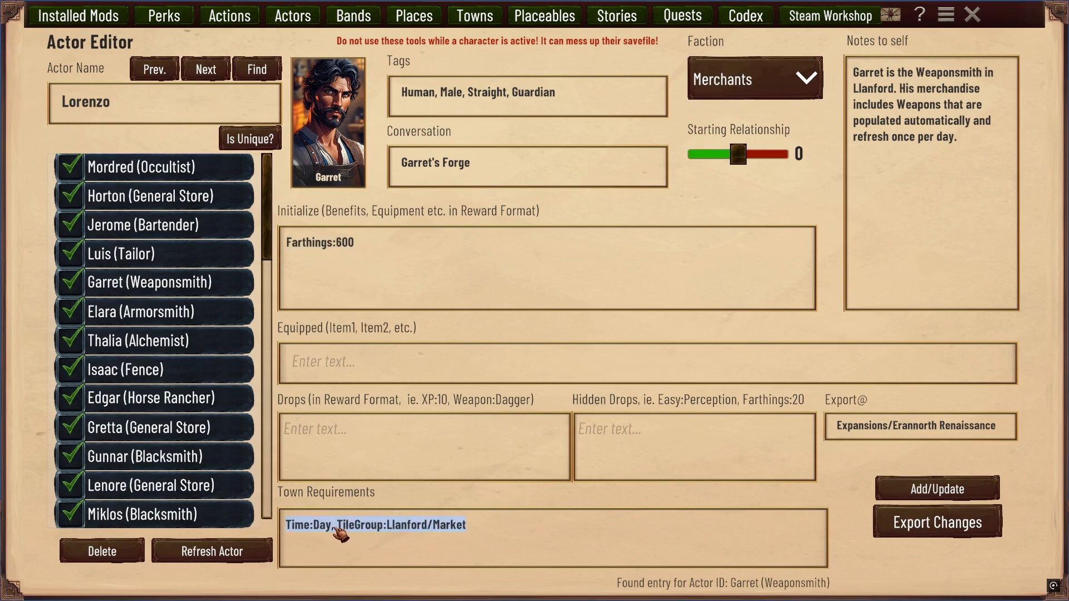
{"action": "left_click_drag", "start_coordinate": [333, 526], "coordinate": [494, 529]}
{"action": "key", "text": "BackSpace"}
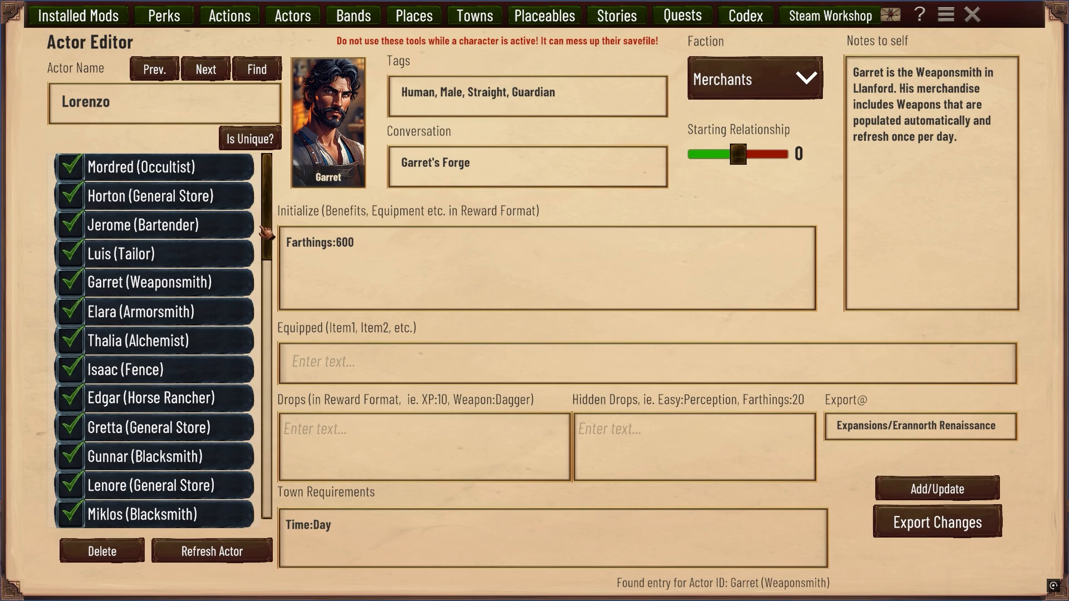
Step: Check that the actor name Lorenzo is unique and clear the notes copied from Garret
{"action": "left_click", "coordinate": [246, 146]}
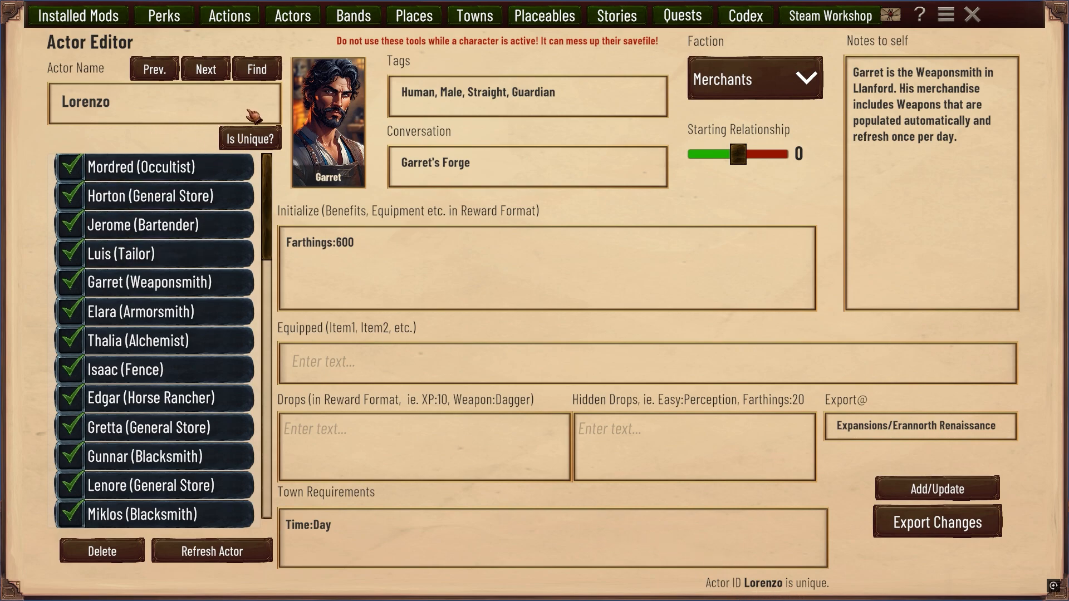
{"action": "left_click", "coordinate": [927, 178]}
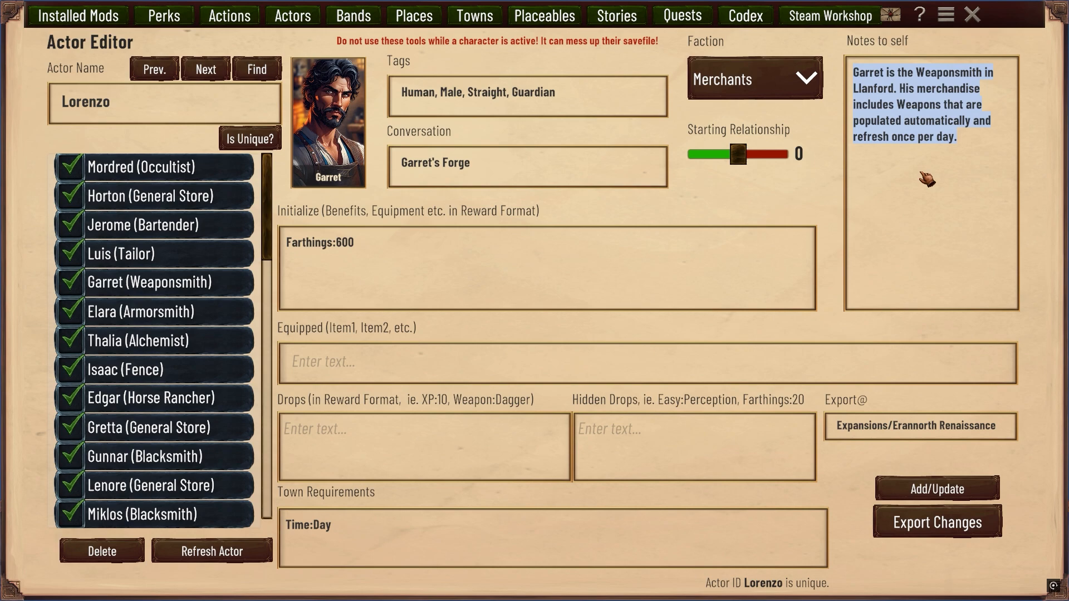
{"action": "key", "text": "BackSpace"}
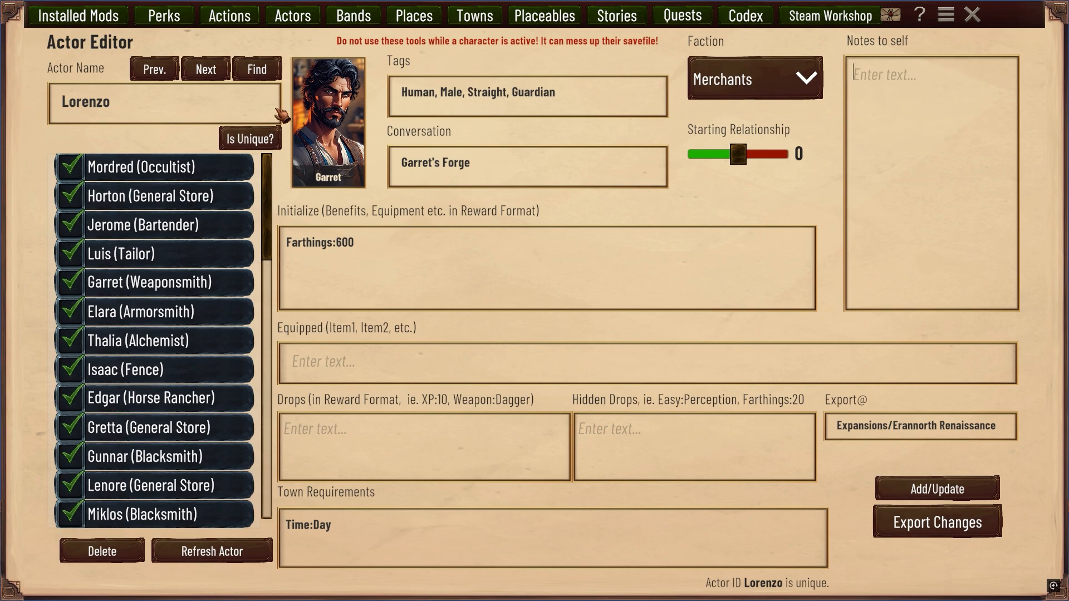
Step: Change Lorenzo's portrait to Extra Male (18), the dark-haired man in red and black clothing
{"action": "left_click", "coordinate": [337, 137]}
{"action": "scroll", "coordinate": [515, 359], "scroll_direction": "down", "scroll_amount": 3}
{"action": "scroll", "coordinate": [515, 359], "scroll_direction": "down", "scroll_amount": 2}
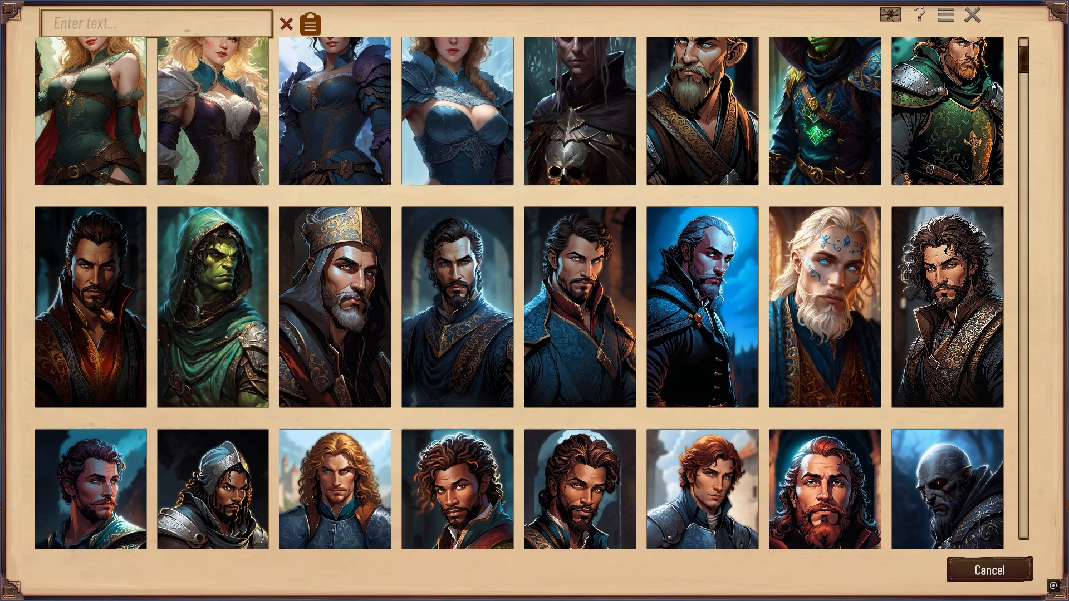
{"action": "left_click", "coordinate": [106, 315]}
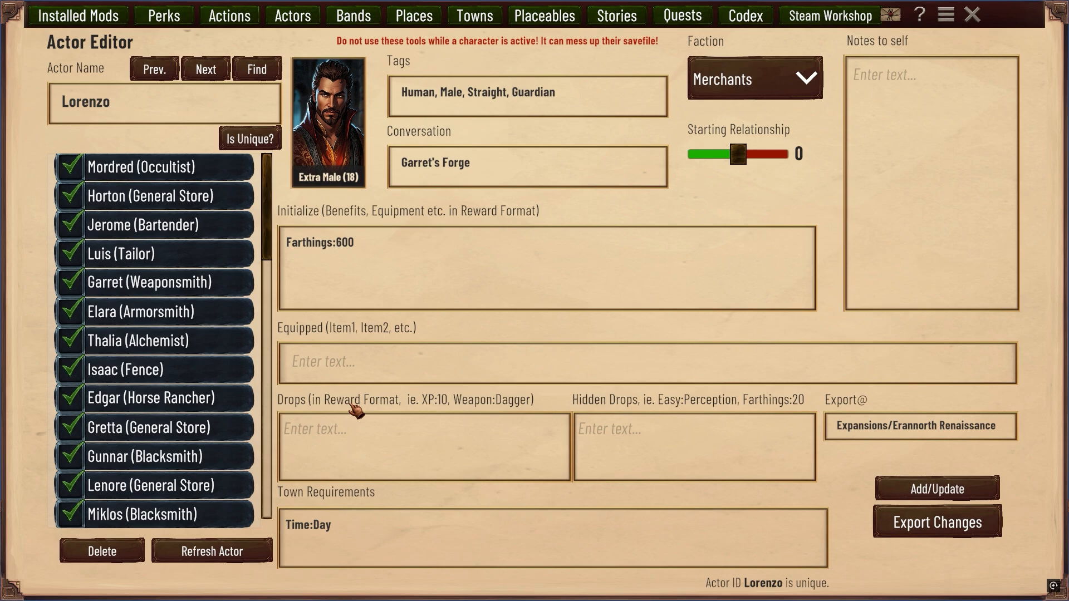
Step: Set Lorenzo's conversation to Rs Lorenzo's Wares and copy that name
{"action": "left_click", "coordinate": [490, 178]}
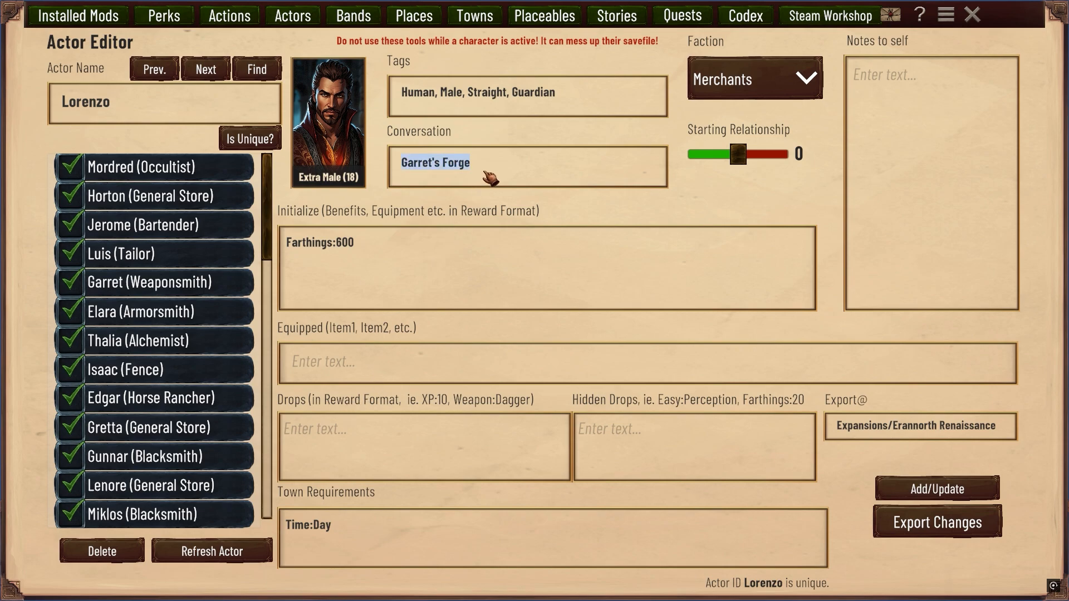
{"action": "type", "text": "G"}
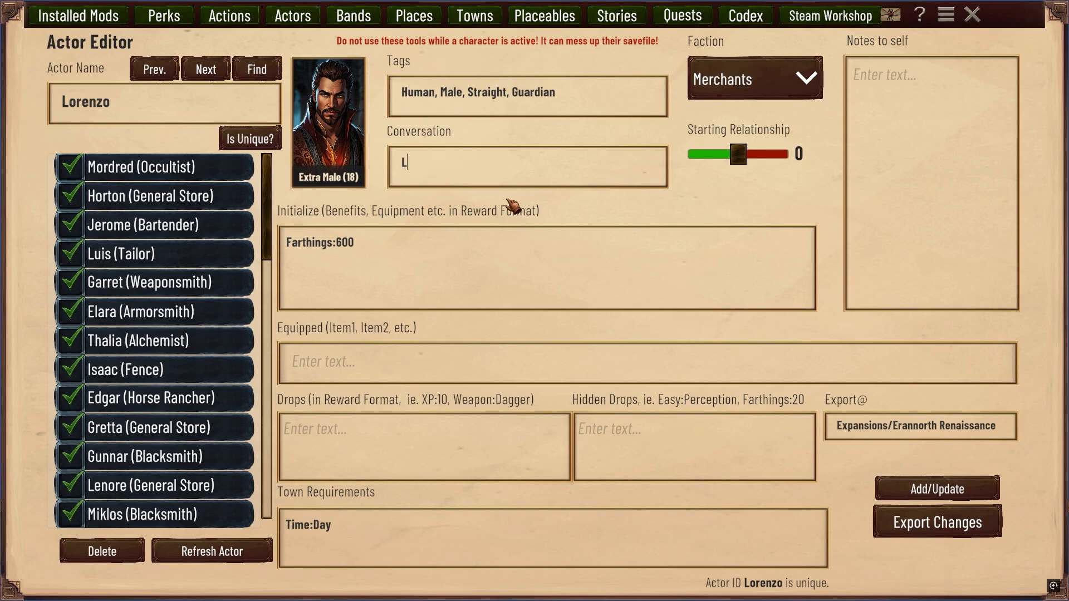
{"action": "key", "text": "BackSpace"}
{"action": "type", "text": "Rs Lorenzo's Wares"}
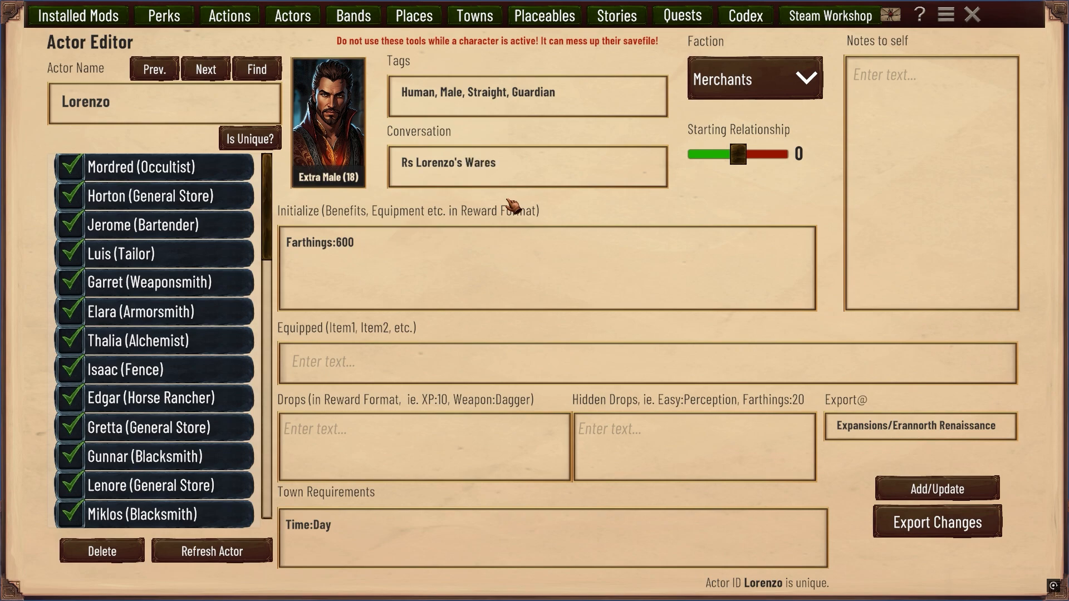
{"action": "key", "text": "ctrl+a"}
{"action": "key", "text": "ctrl+c"}
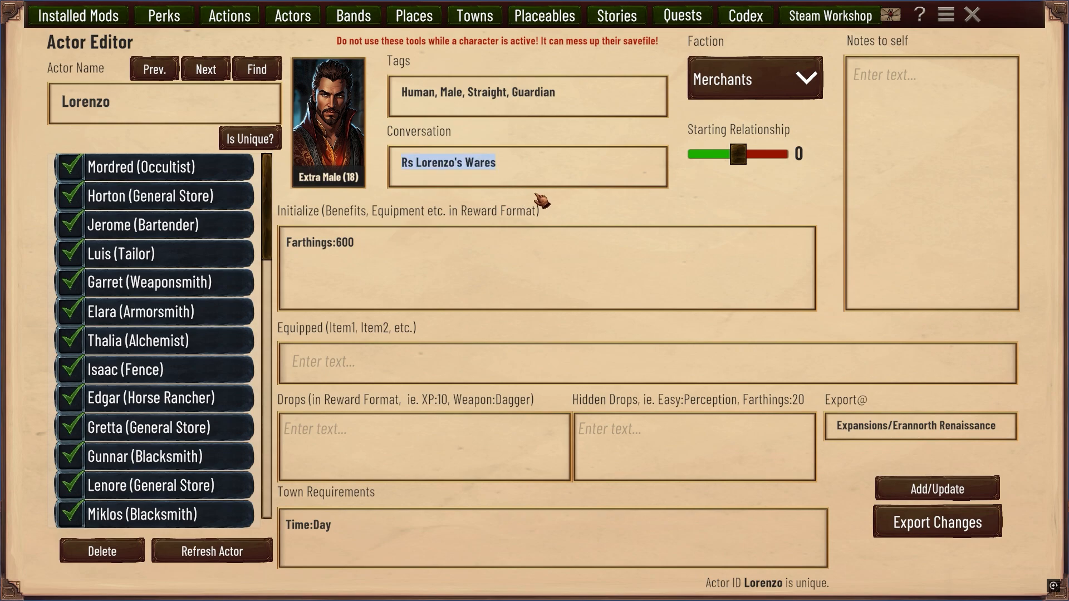
Step: Set the Lorenzo actor's export location to Mods/Rs Lorenzo
{"action": "left_click", "coordinate": [913, 434]}
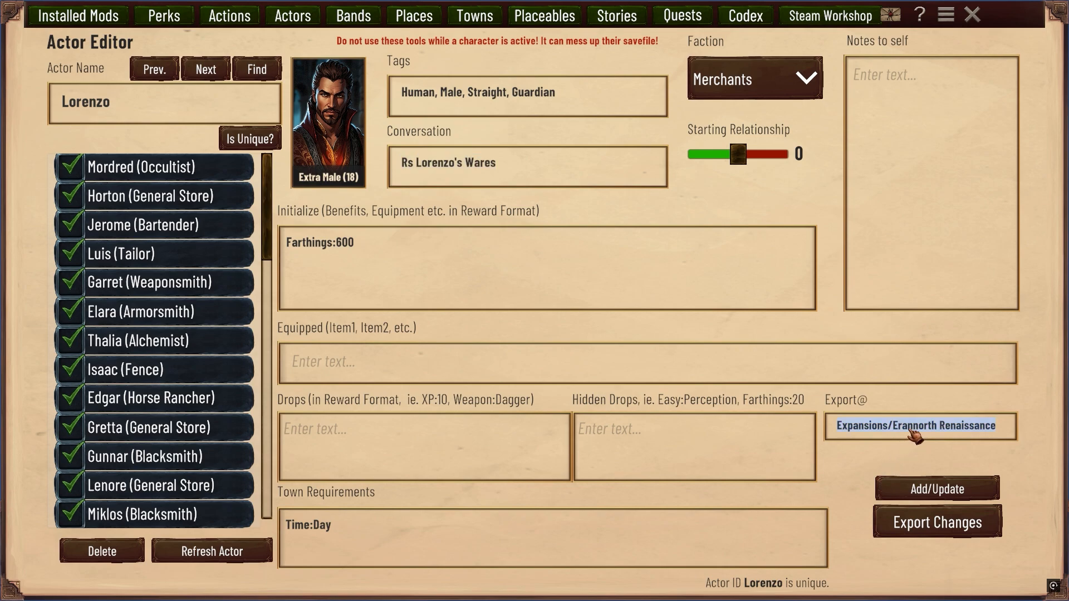
{"action": "type", "text": "M"}
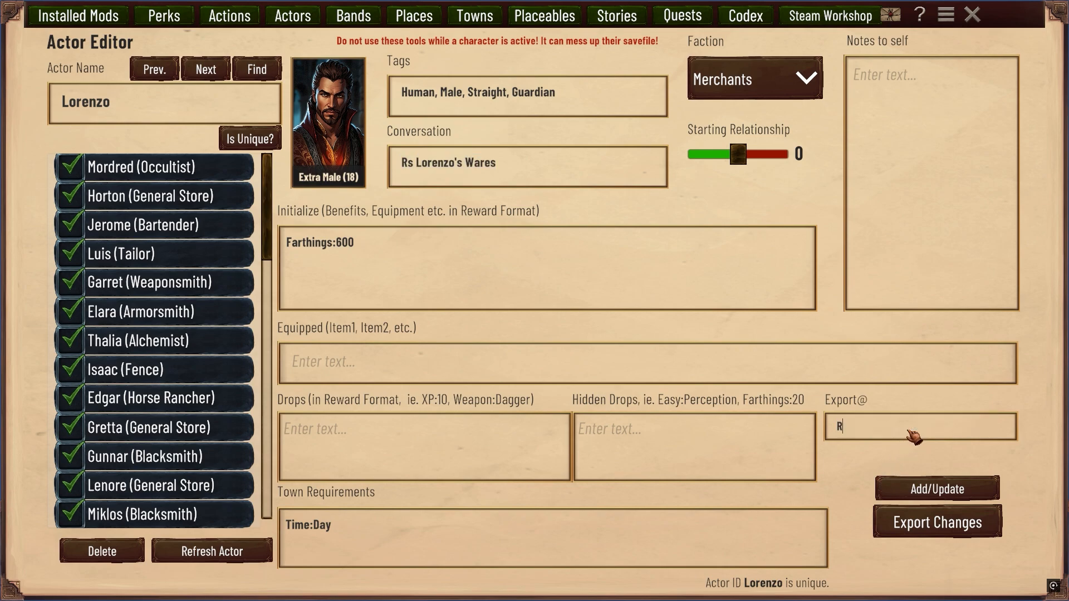
{"action": "key", "text": "BackSpace"}
{"action": "type", "text": "Mods/Rs Lorenzo"}
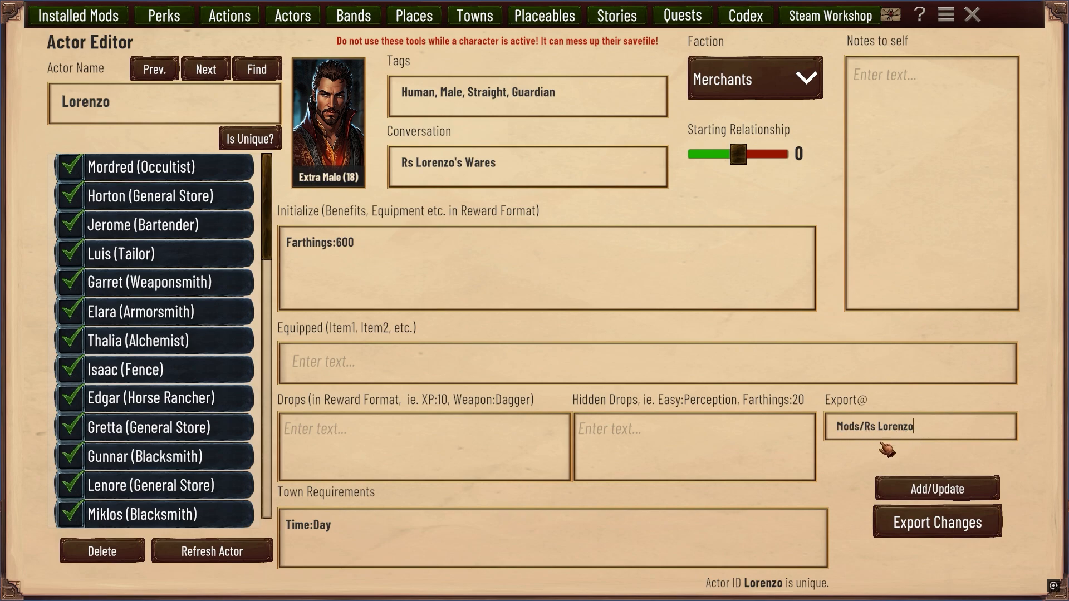
Step: Add Lorenzo as a new actor, export the actor changes, and dismiss the export report
{"action": "left_click", "coordinate": [962, 491]}
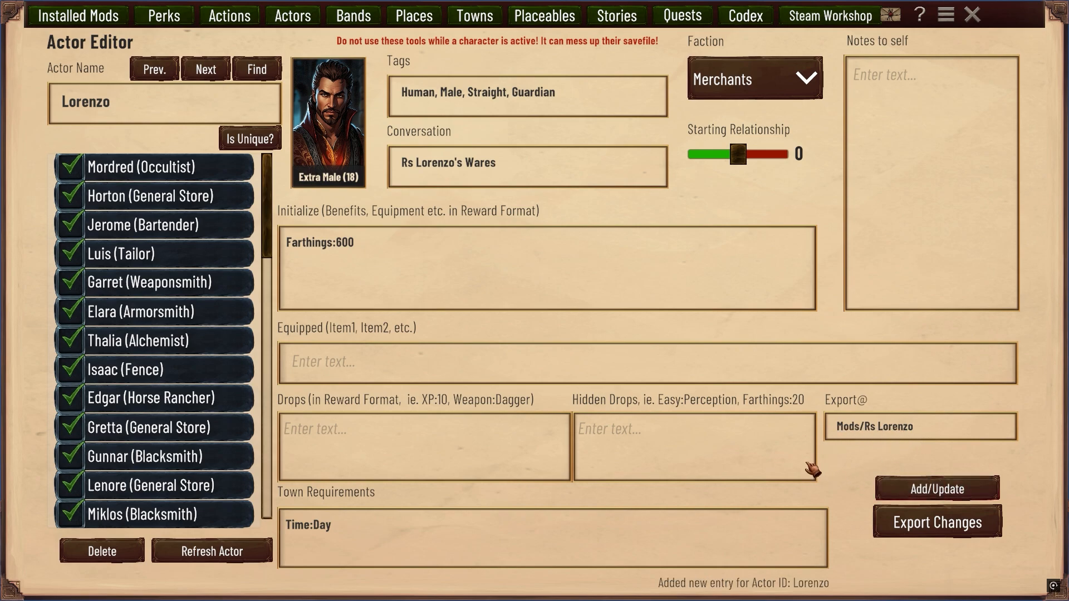
{"action": "left_click", "coordinate": [950, 534]}
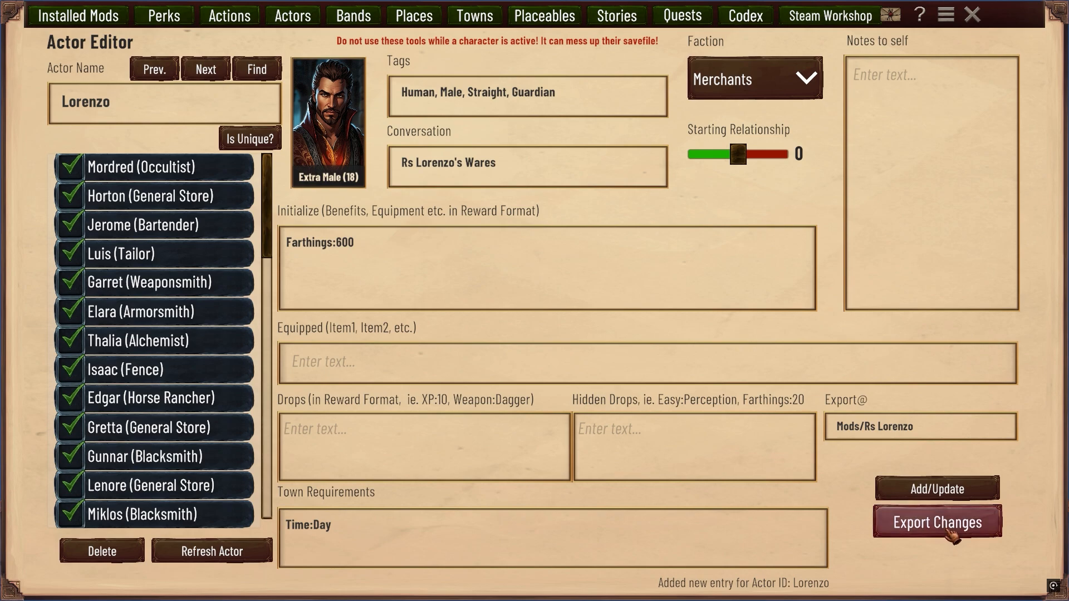
{"action": "left_click", "coordinate": [619, 430]}
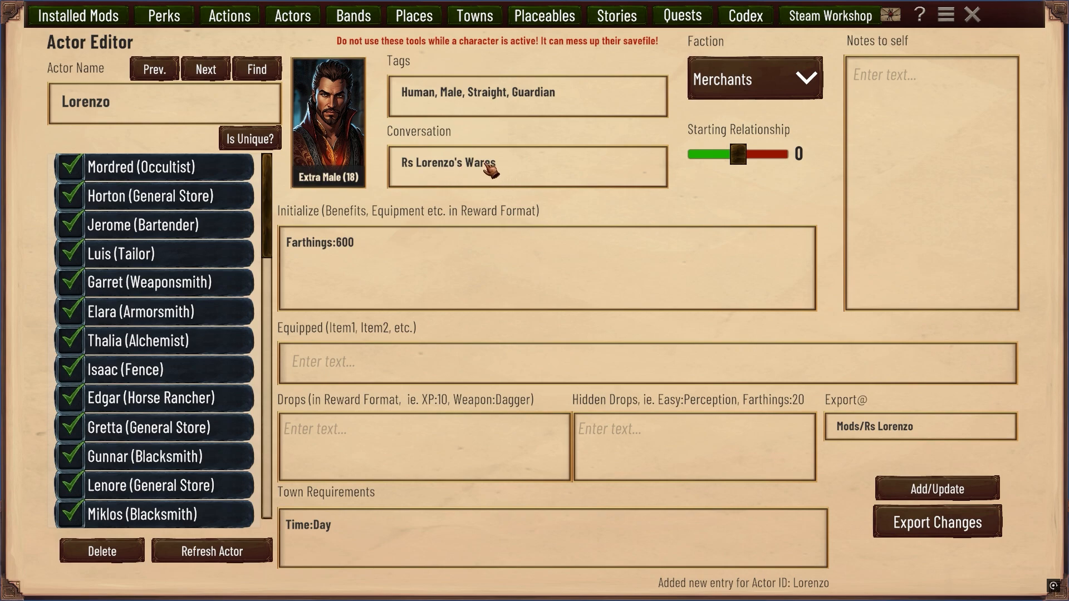
Step: In the story editor, set the save location to Mods/Rs Lorenzo and name the story Rs Lorenzo's Wares
{"action": "left_click", "coordinate": [632, 22]}
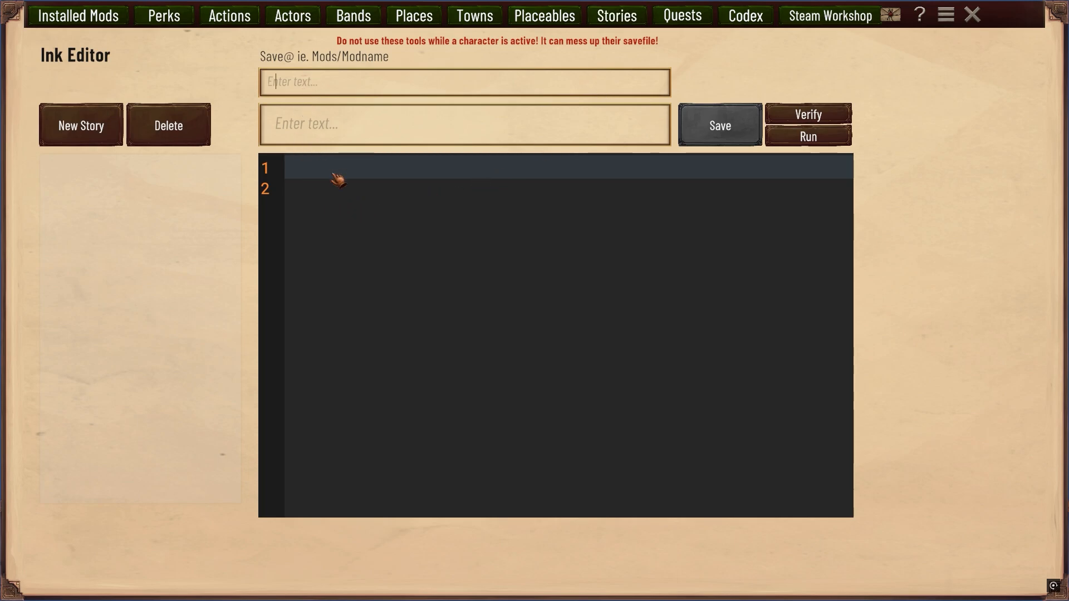
{"action": "type", "text": "Mods/Rs"}
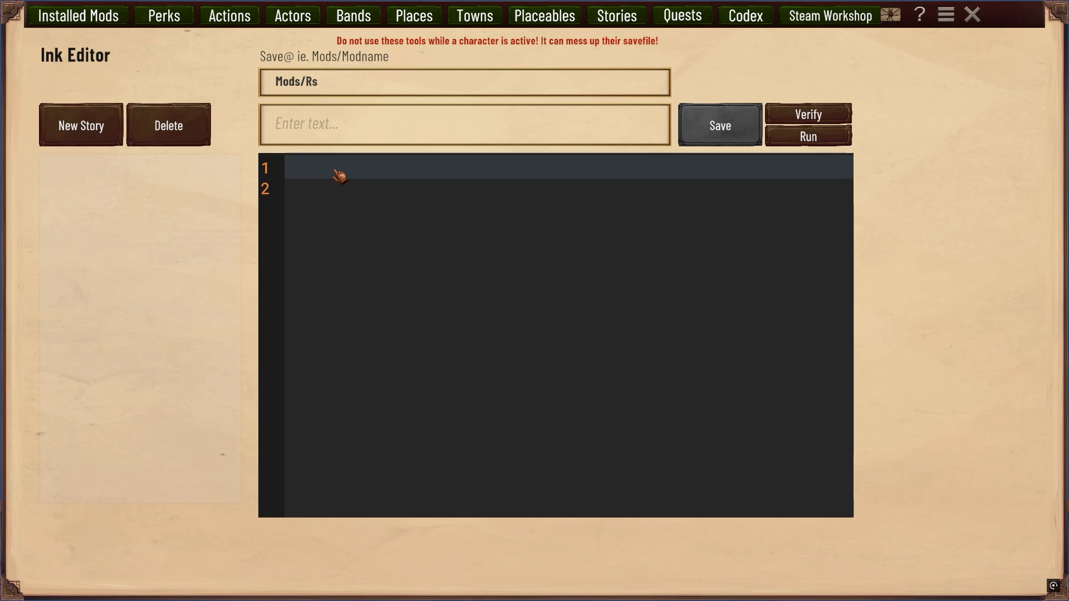
{"action": "type", "text": "Lorenzo"}
{"action": "left_click", "coordinate": [322, 131]}
{"action": "key", "text": "ctrl+v"}
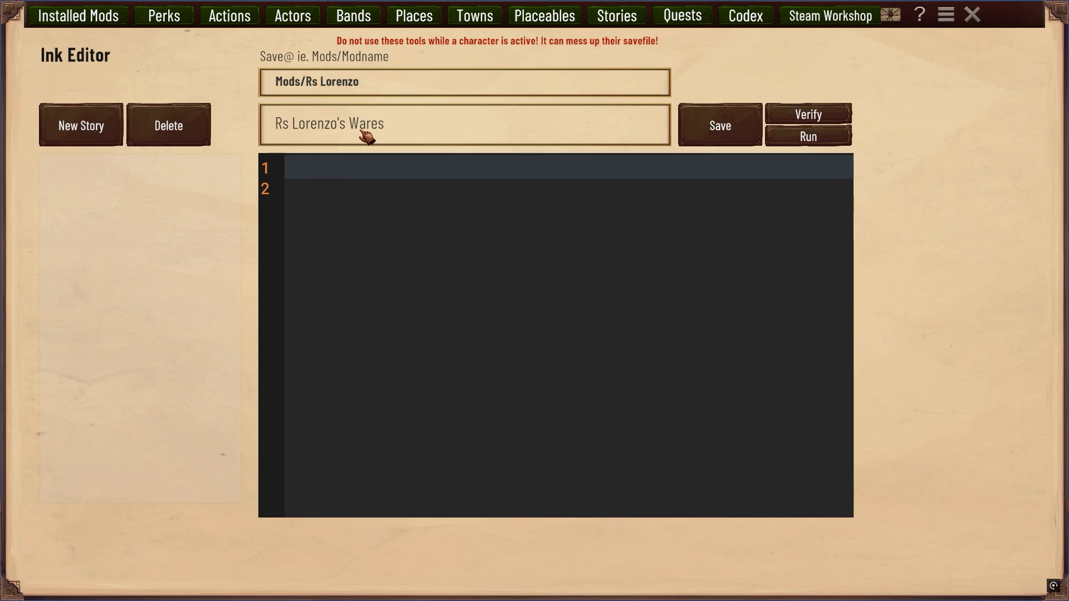
Step: Paste Lorenzo's prepared story into the body, with his stall description, greeting, two replies and a Trade section restocking Bladed goods at 600, 1200
{"action": "left_click", "coordinate": [360, 188]}
{"action": "type", "text": "Ad"}
{"action": "key", "text": "BackSpace"}
{"action": "key", "text": "BackSpace"}
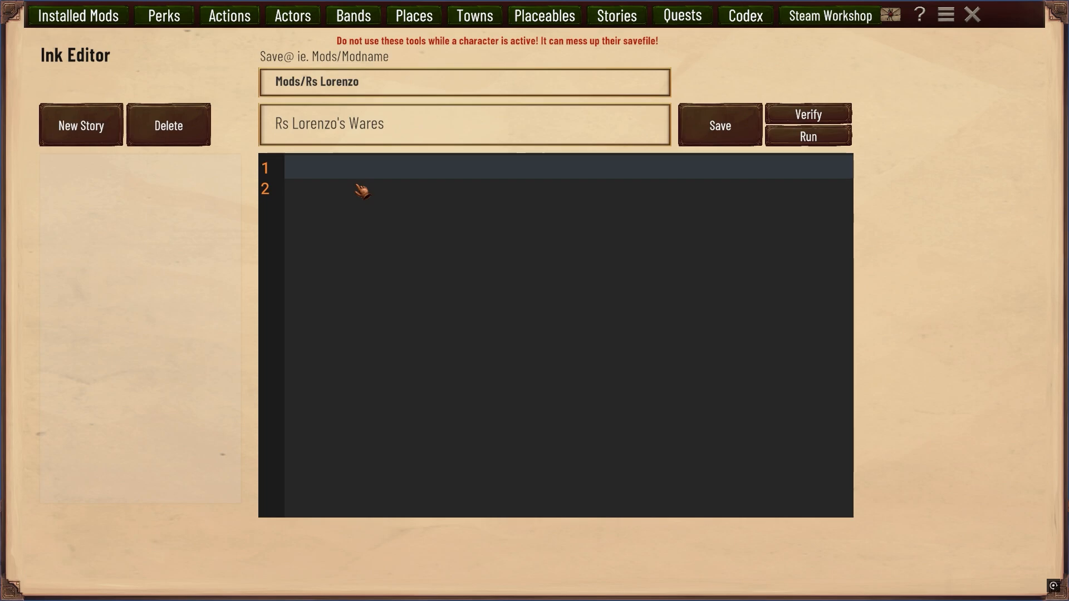
{"action": "key", "text": "super"}
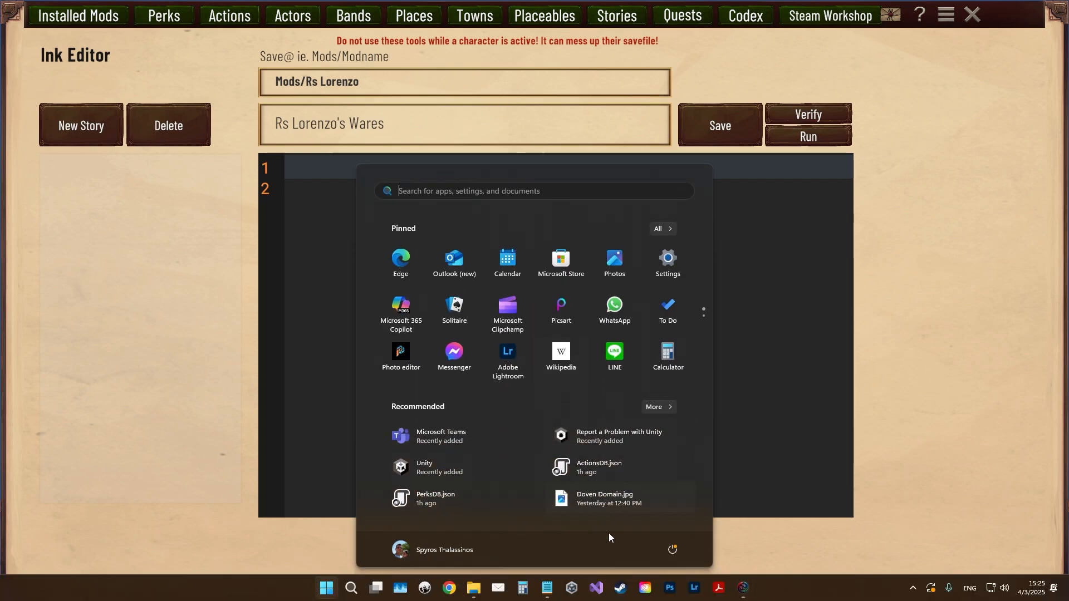
{"action": "left_click", "coordinate": [546, 591]}
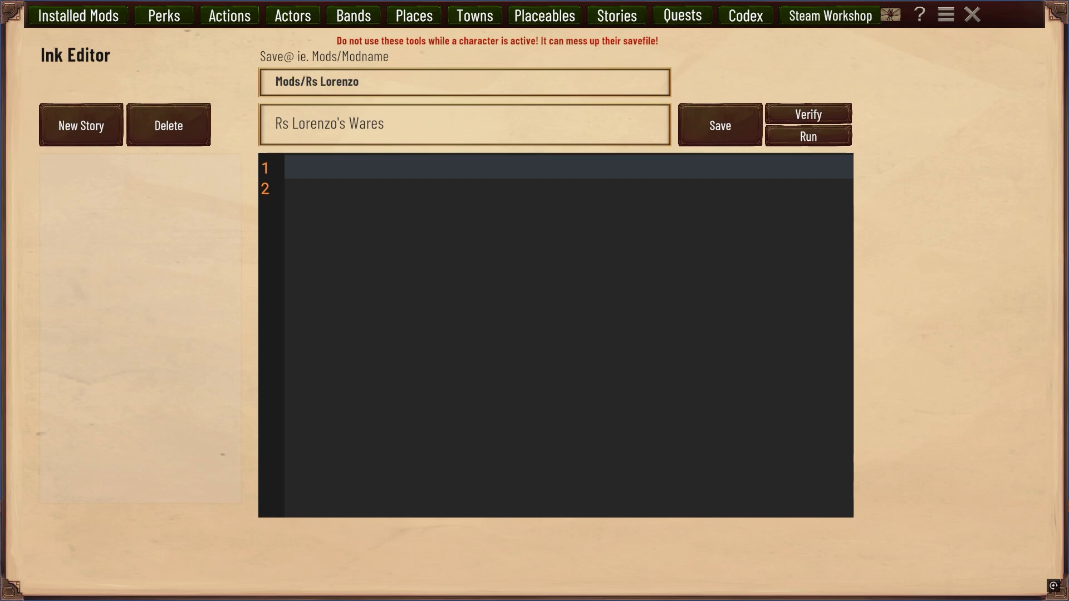
{"action": "key", "text": "ctrl+v"}
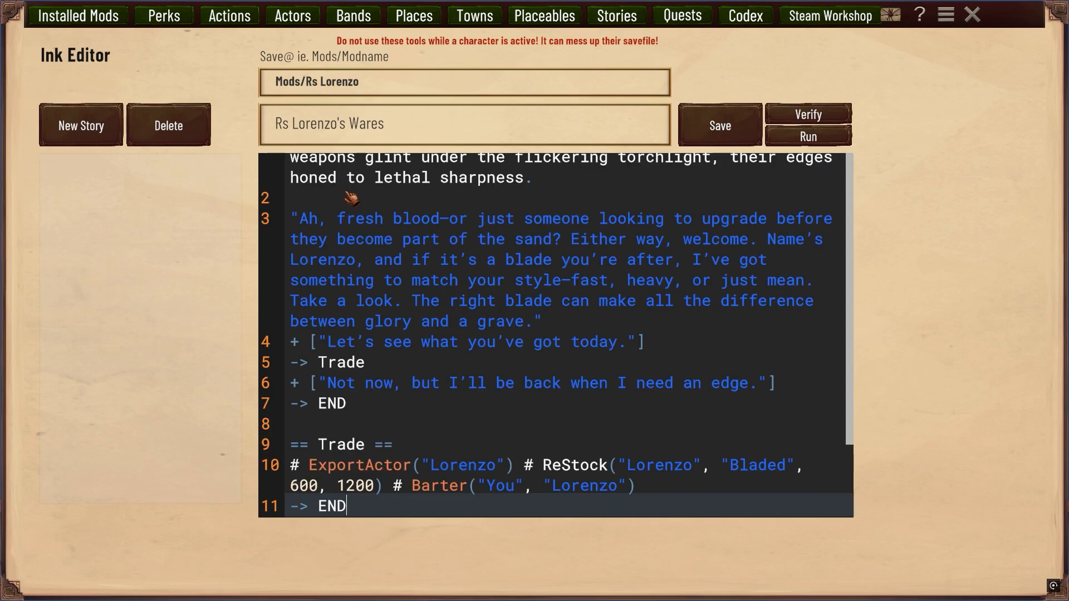
{"action": "scroll", "coordinate": [381, 316], "scroll_direction": "up", "scroll_amount": 3}
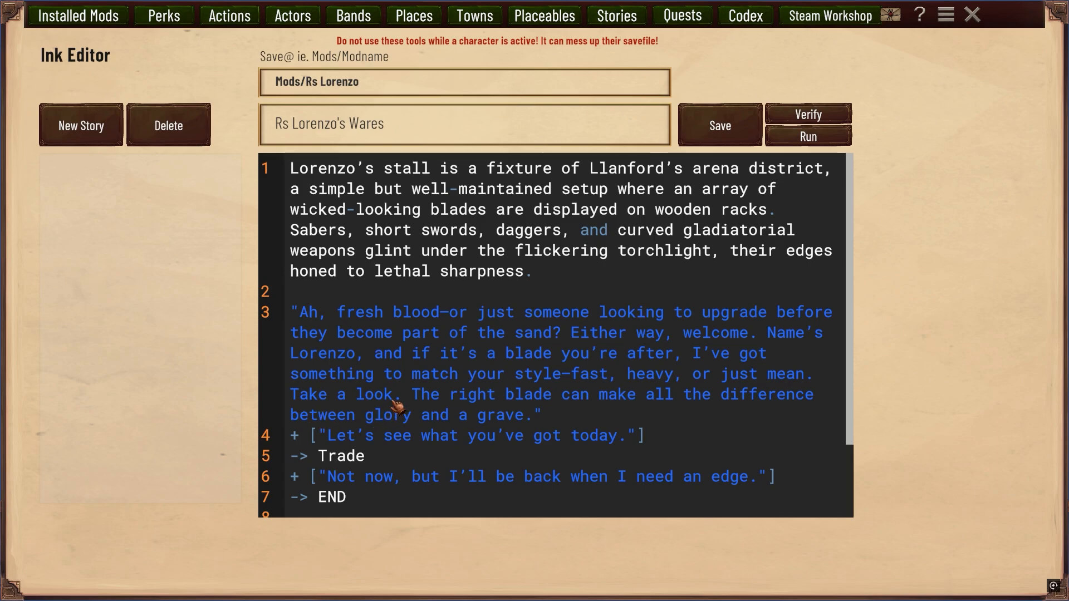
{"action": "type", "text": "== Trade == # ExportActor(\"Lorenzo\") # ReStock(\"Lorenzo\", \"Bladed\", 600, 1200) # Barter(\"You\", \"Lorenzo\") -> END"}
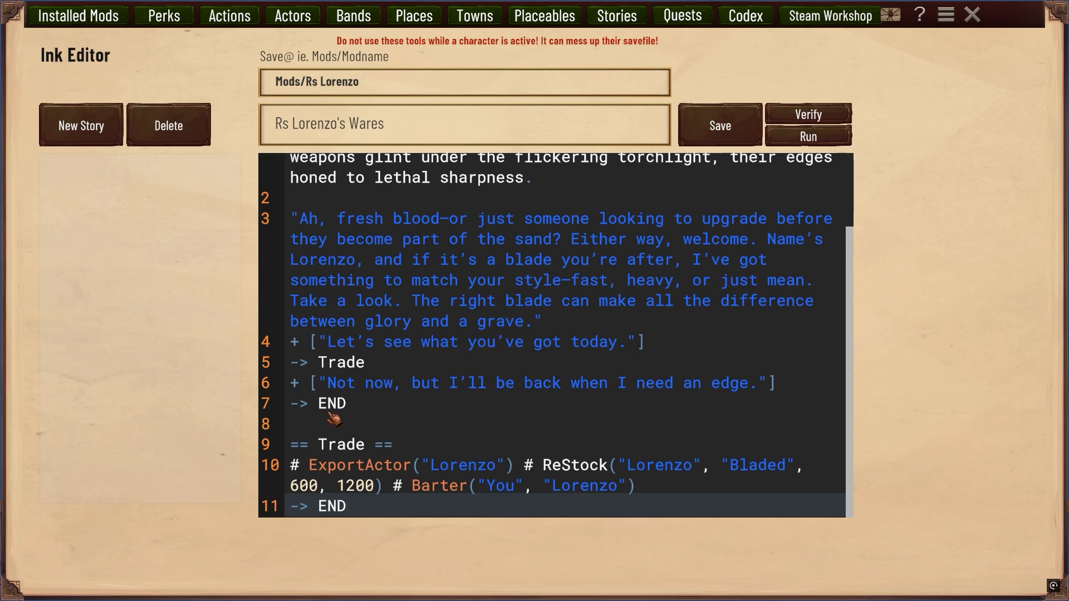
Step: Save Rs Lorenzo's Wares, verify its Ink syntax, and dismiss the report
{"action": "left_click", "coordinate": [717, 139]}
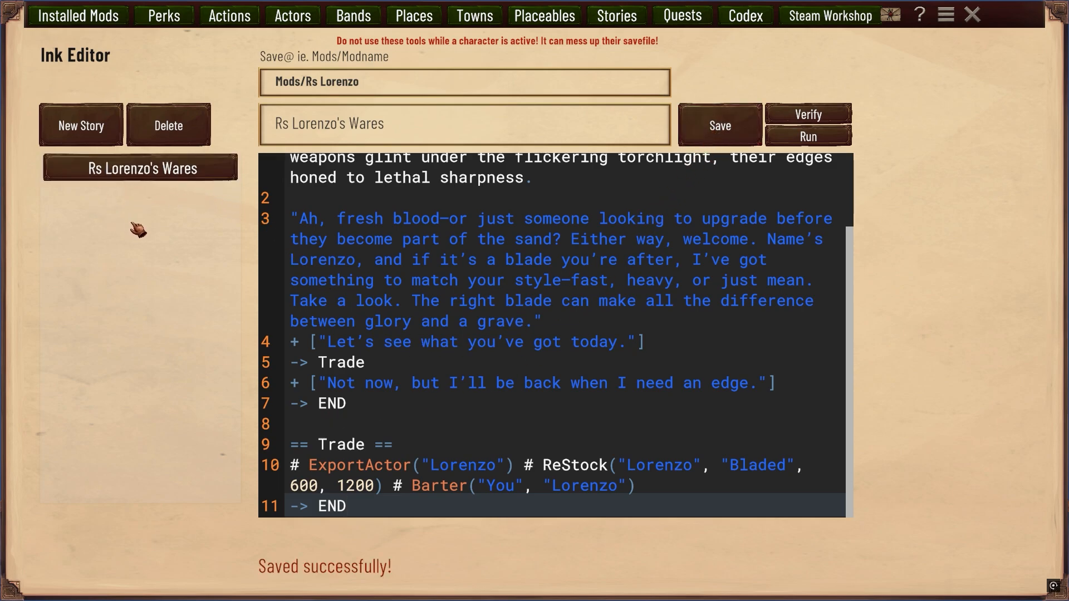
{"action": "left_click", "coordinate": [800, 114]}
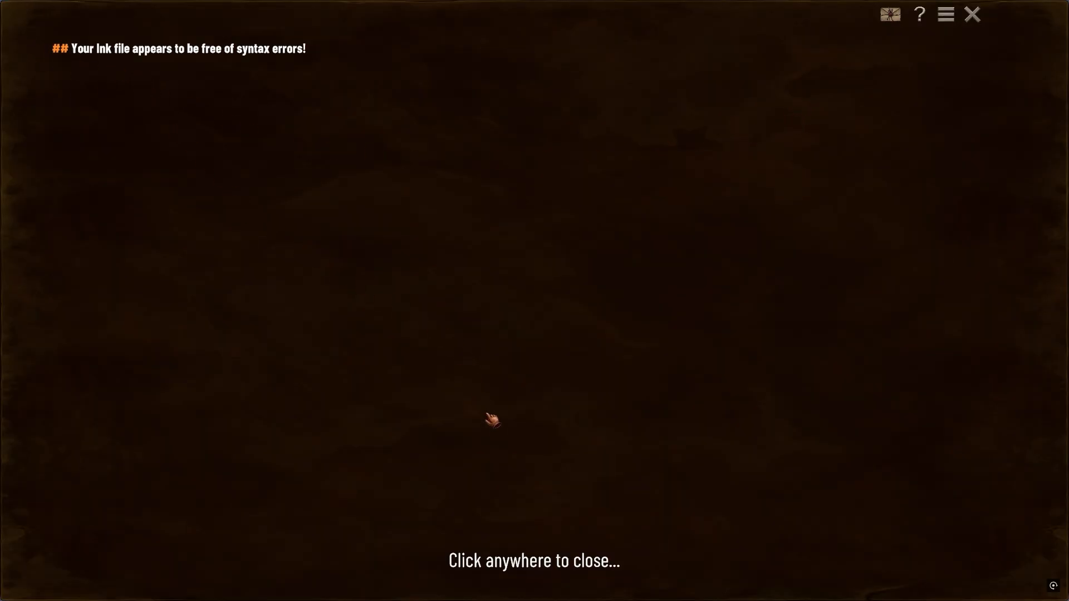
{"action": "left_click", "coordinate": [491, 430]}
Step: Shorten END to EN on line 7 of the story, verify the syntax, and dismiss the report
{"action": "left_click", "coordinate": [383, 413]}
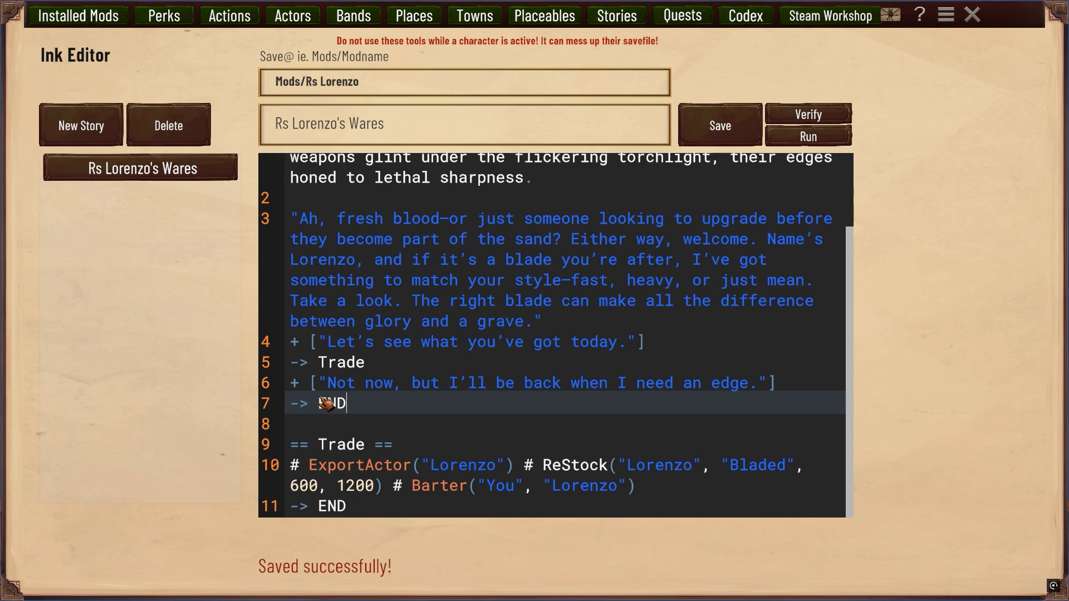
{"action": "left_click", "coordinate": [341, 402]}
{"action": "key", "text": "Delete"}
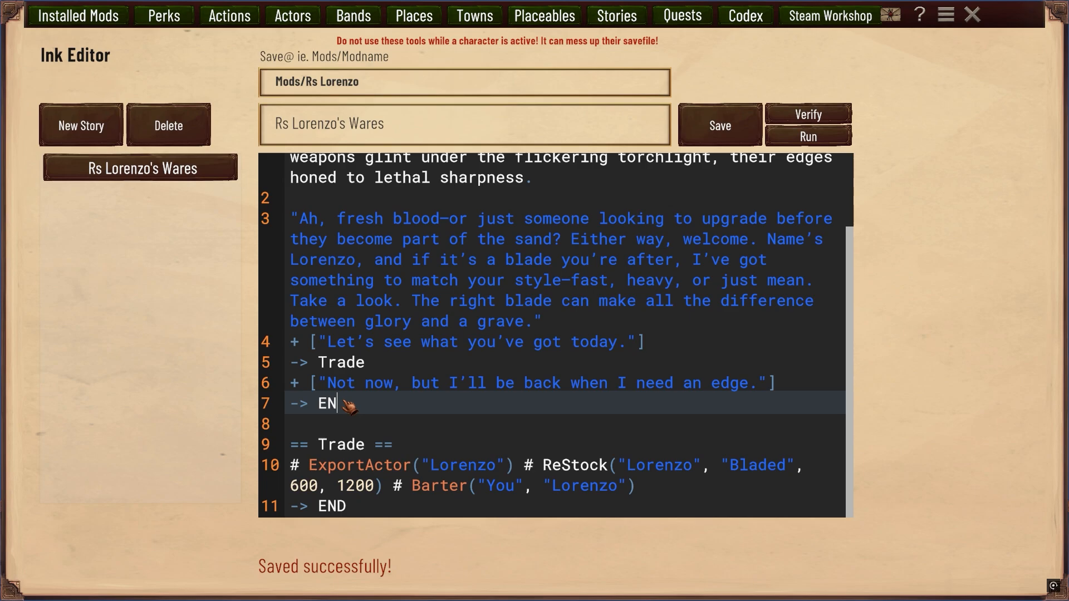
{"action": "left_click", "coordinate": [808, 115]}
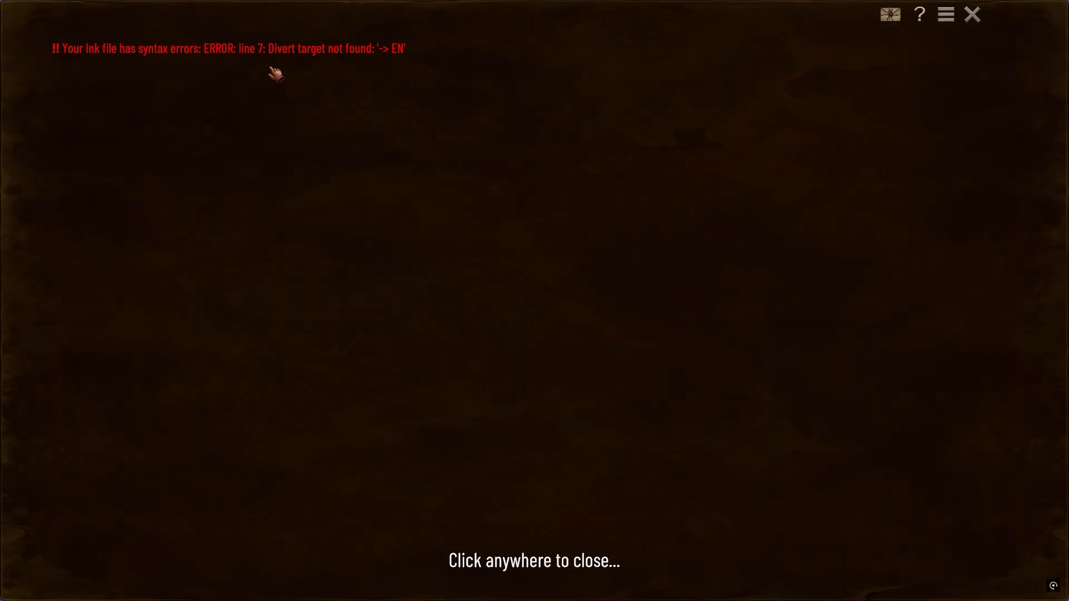
{"action": "left_click", "coordinate": [449, 309]}
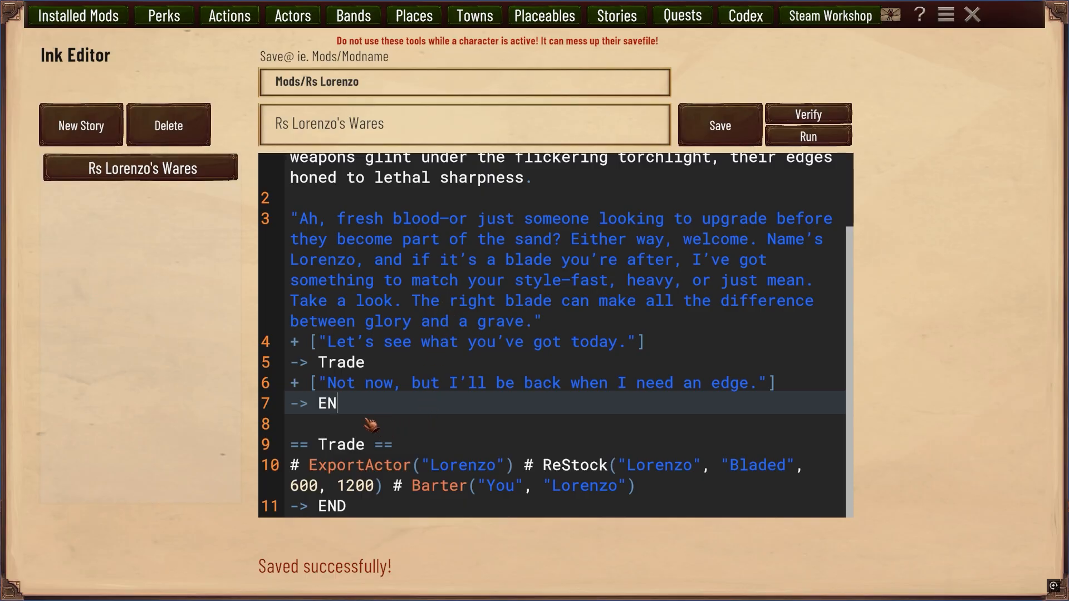
Step: Restore END on line 7 of the story and verify the syntax again
{"action": "type", "text": "D"}
{"action": "left_click", "coordinate": [800, 118]}
{"action": "left_click", "coordinate": [453, 241]}
Step: Switch to Inky, paste the story, test the "Let's see what you've got today." reply, rewind, and close without saving
{"action": "key", "text": "super"}
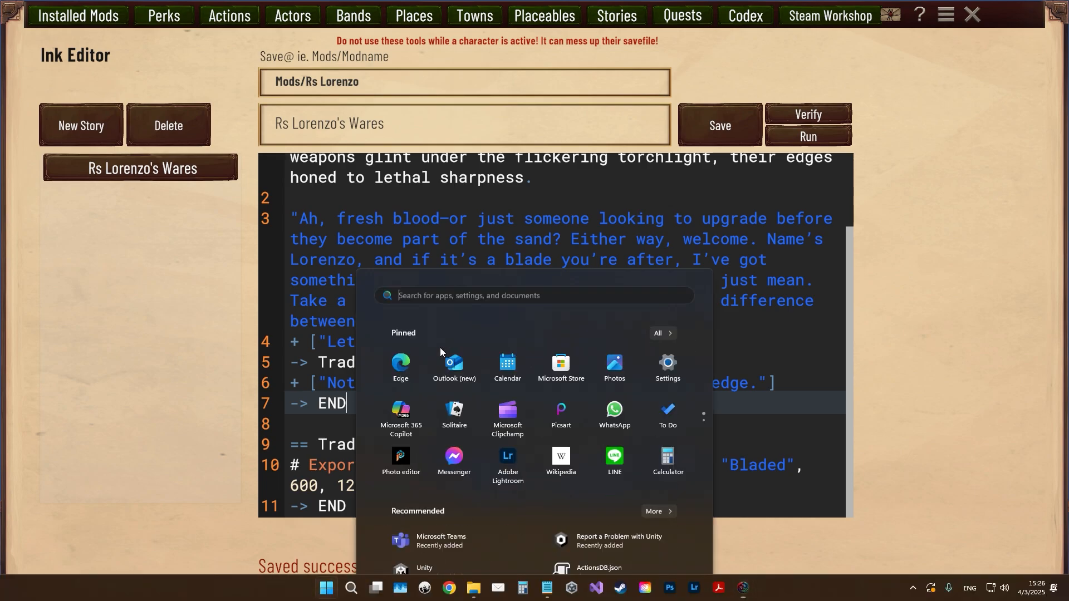
{"action": "left_click", "coordinate": [425, 587]}
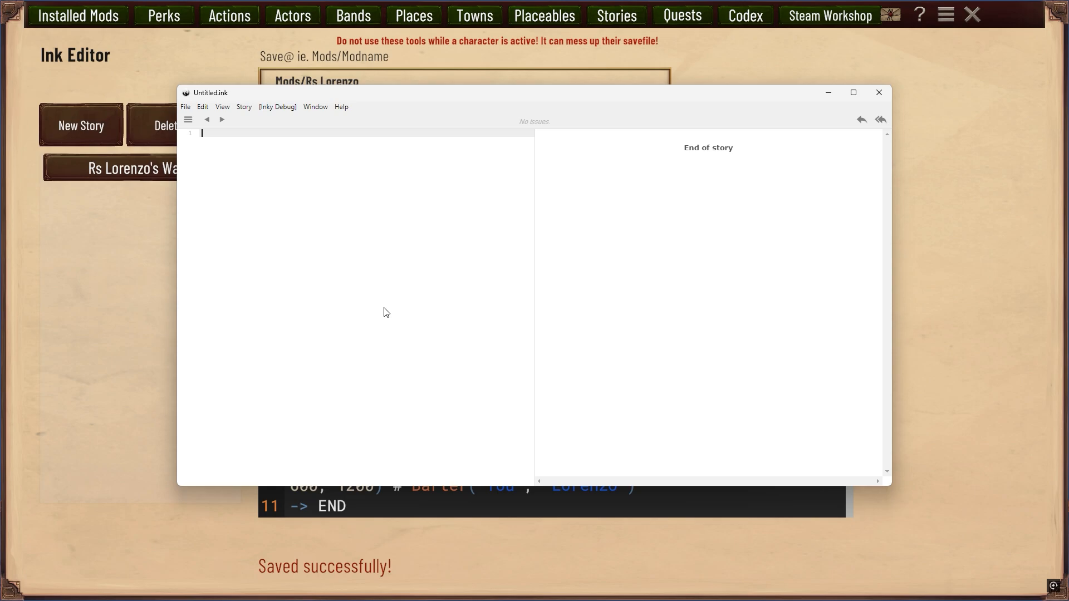
{"action": "type", "text": "Lorenzo’s stall is a fixture of Llanford’s arena district, a simple but well-maintained setup where an array of wicked-looking blades are displayed on wooden racks. Sabers, short swords, daggers, and curved gladiatorial weapons glint under the flickering torchlight, their edges honed to lethal sharpness.  \"Ah, fresh blood—or just someone looking to upgrade before they become part of the sand? Either way, welcome. Name’s Lorenzo, and if it’s a blade you’re after, I’ve got something to match your style—fast, heavy, or just mean. Take a look. The right blade can make all the difference between glory and a grave.\" + [\"Let’s see what you’ve got today.\"] -> Trade + [\"Not now, but I’ll be back when I need an edge.\"] -> END  == Trade == # ExportActor(\"Lorenzo\") # ReStock(\"Lorenzo\", \"Bladed\", 600, 1200) # Barter(\"You\", \"Lorenzo\") -> END"}
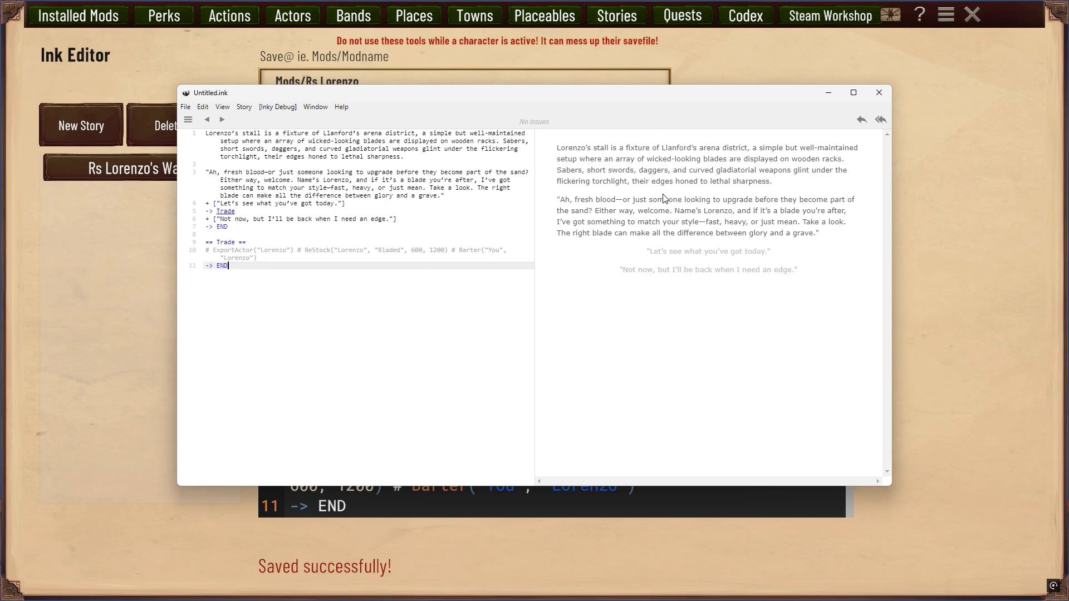
{"action": "left_click", "coordinate": [696, 252]}
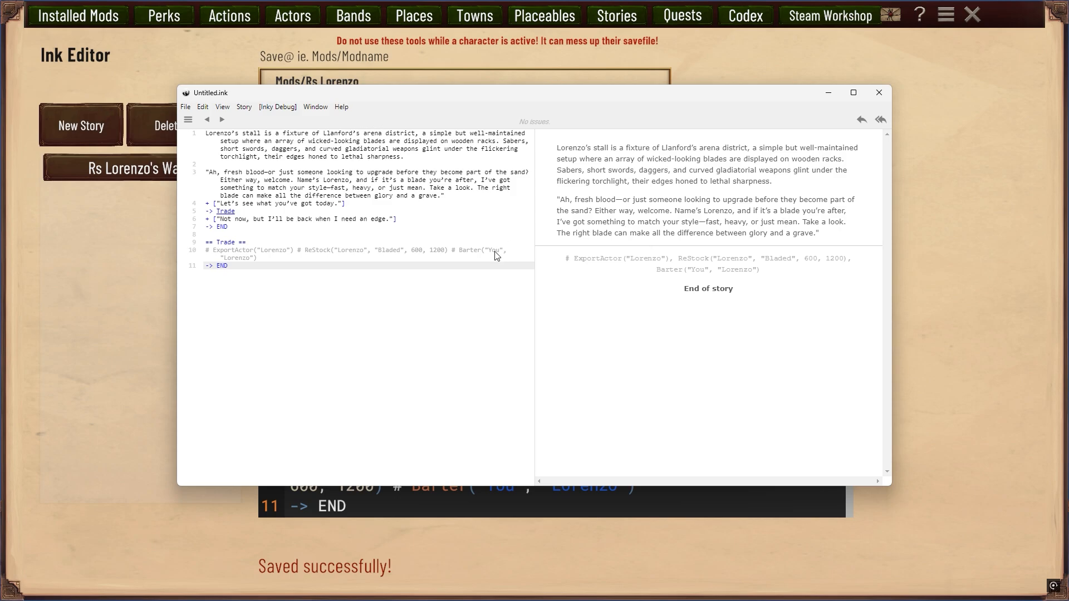
{"action": "left_click", "coordinate": [880, 119]}
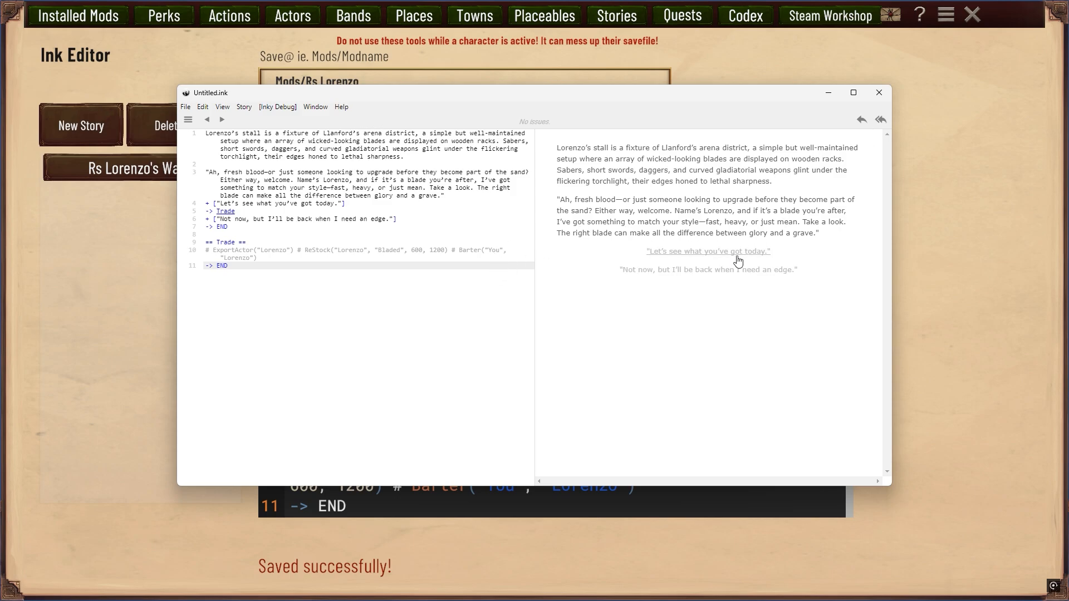
{"action": "left_click", "coordinate": [879, 93]}
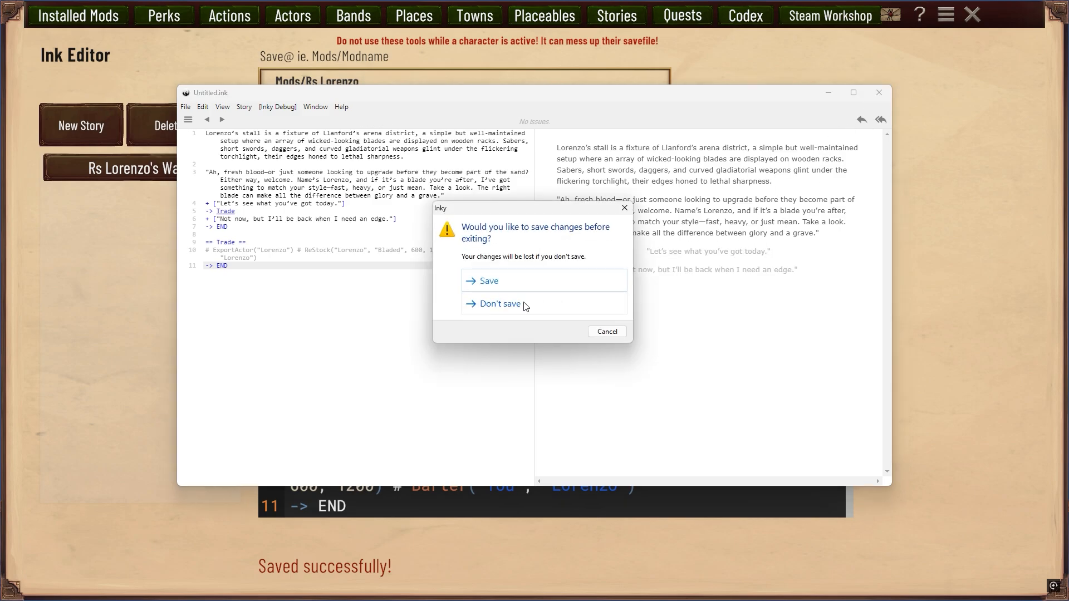
{"action": "left_click", "coordinate": [499, 304]}
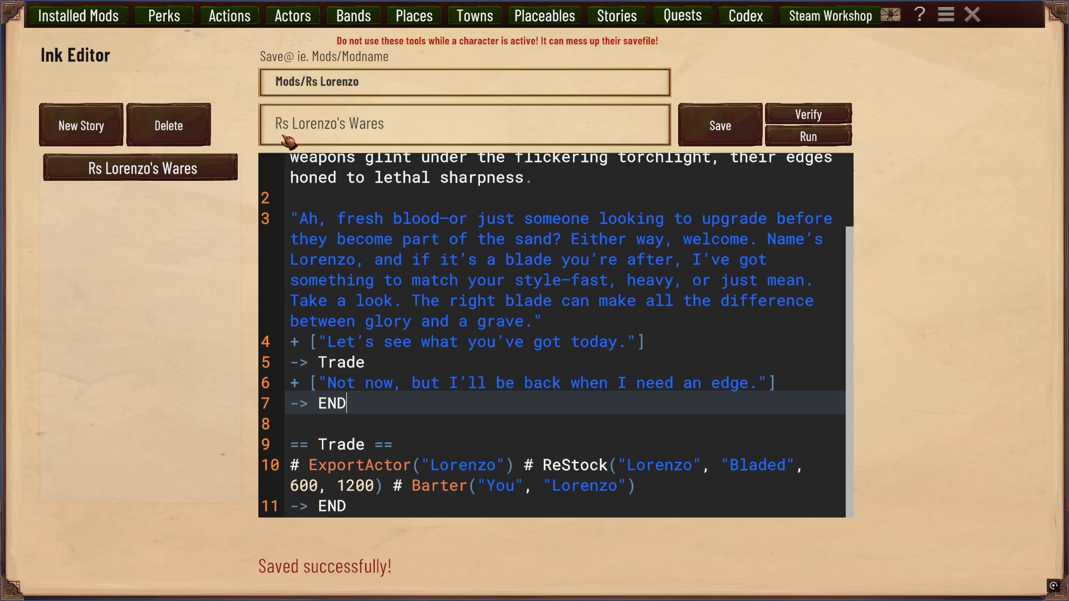
Step: Open the mods folder, check the contents of Rs Lorenzo and its Inklets subfolder, and close the file window
{"action": "left_click", "coordinate": [105, 29]}
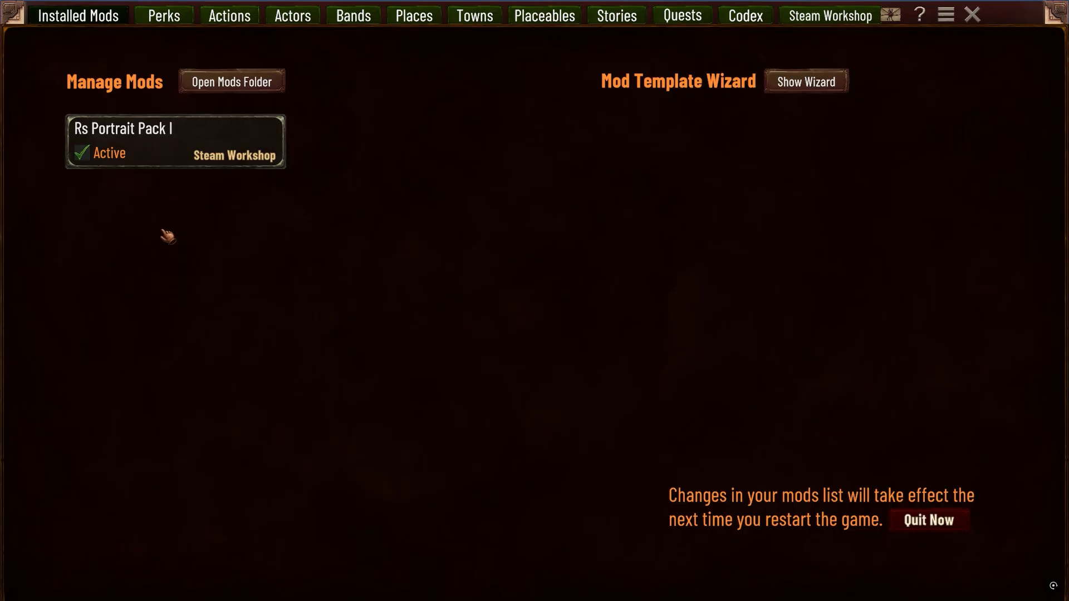
{"action": "left_click", "coordinate": [228, 92]}
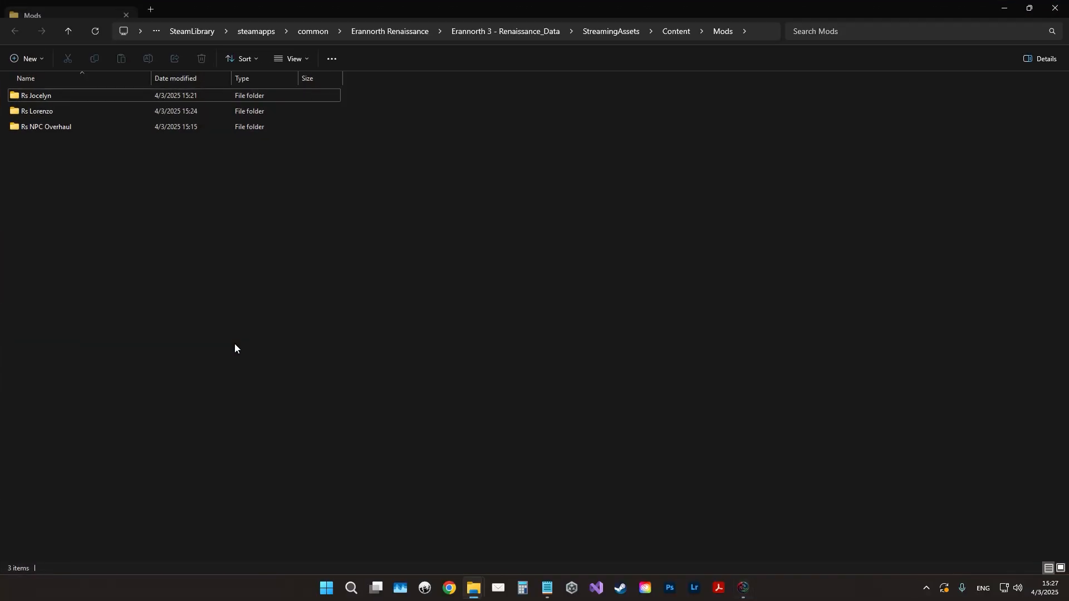
{"action": "double_click", "coordinate": [58, 110]}
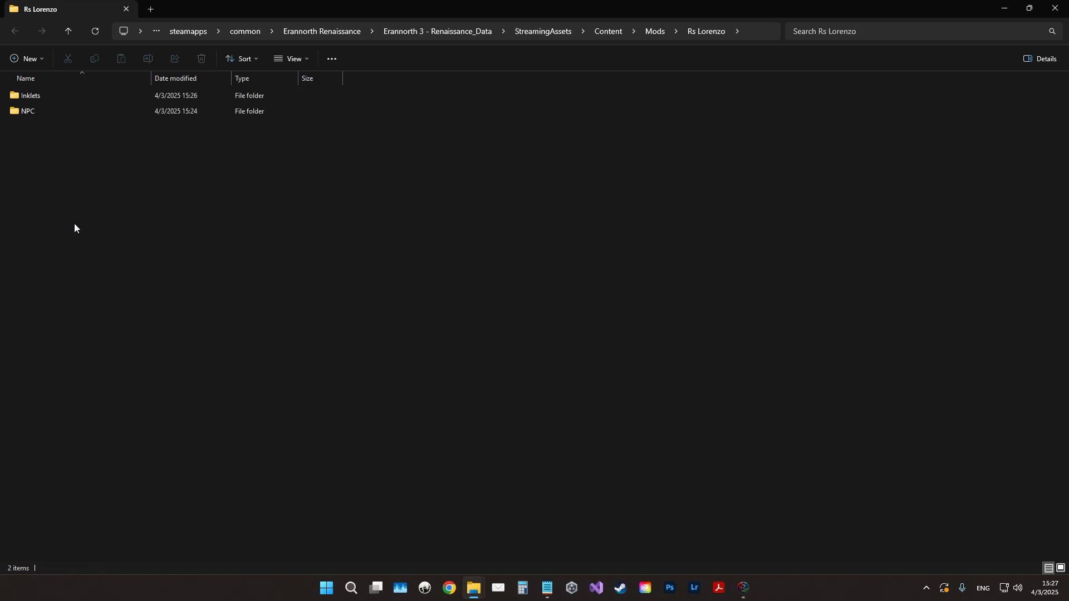
{"action": "double_click", "coordinate": [45, 94]}
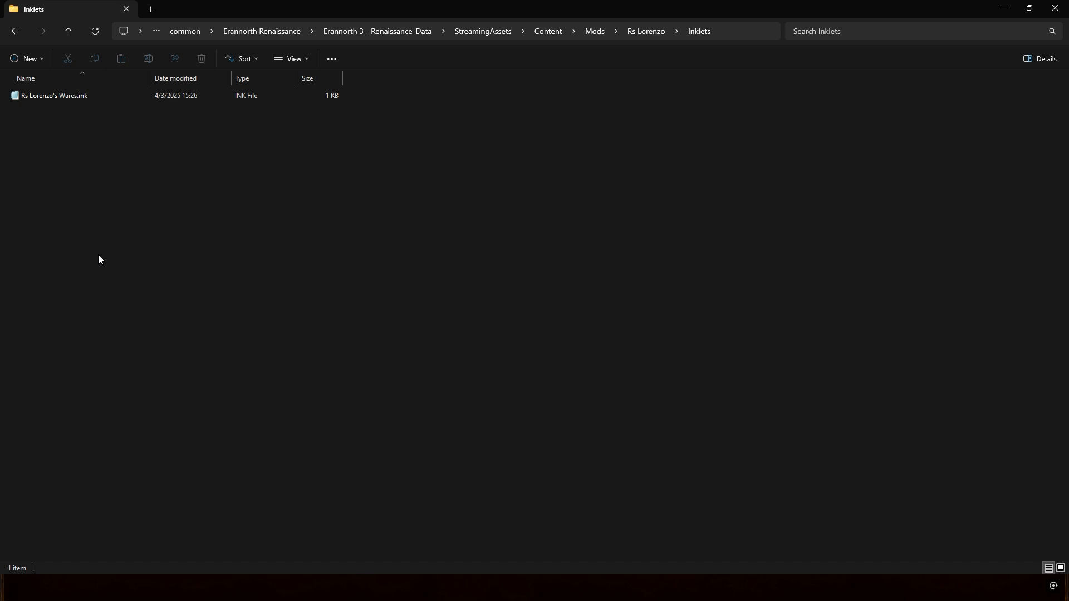
{"action": "left_click", "coordinate": [126, 9]}
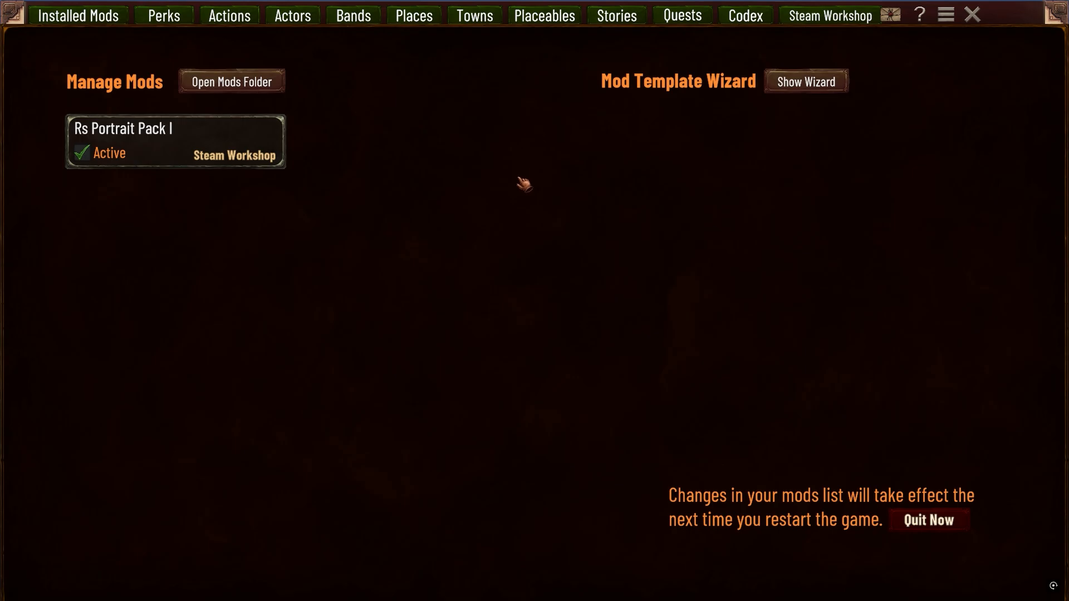
Step: Add Lorenzo after Arena Master in the contents of Llanford's Arena, under the Llanford places
{"action": "left_click", "coordinate": [628, 21]}
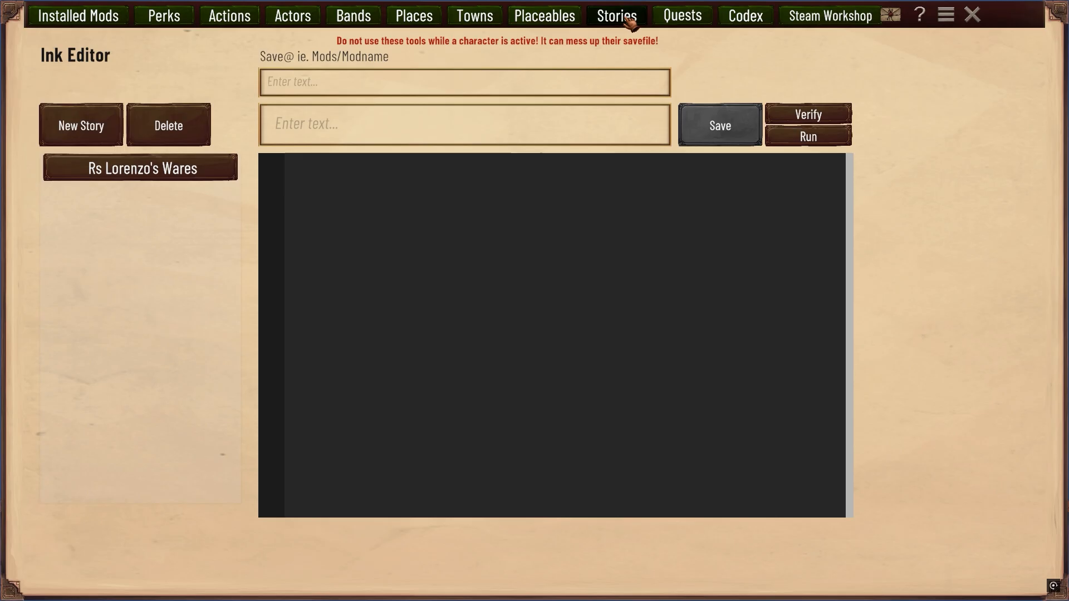
{"action": "left_click", "coordinate": [314, 17]}
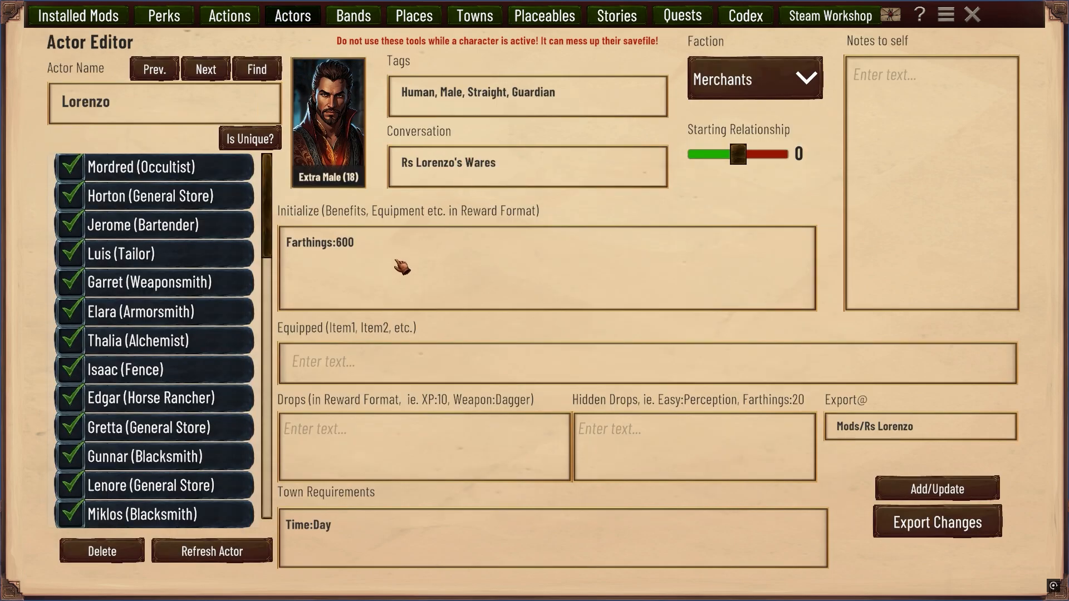
{"action": "left_click", "coordinate": [423, 20]}
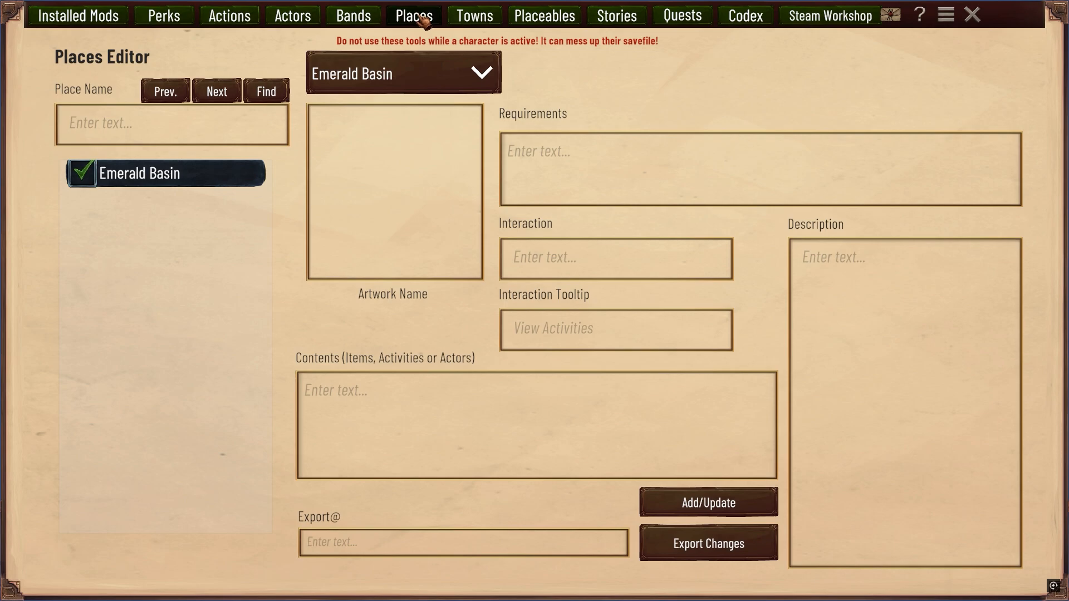
{"action": "left_click", "coordinate": [380, 62]}
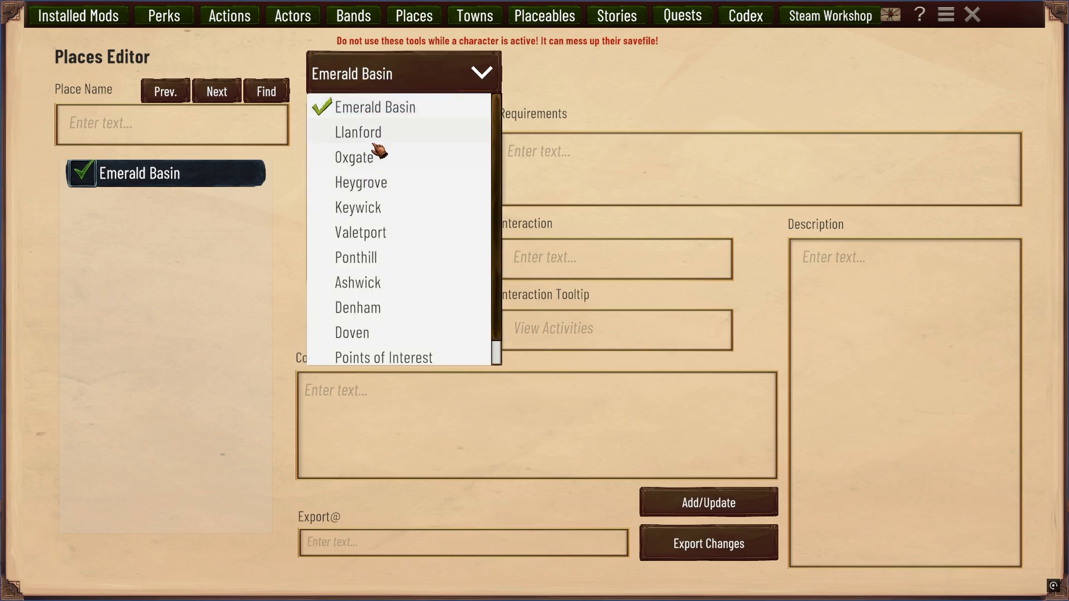
{"action": "left_click", "coordinate": [378, 139]}
{"action": "left_click", "coordinate": [178, 231]}
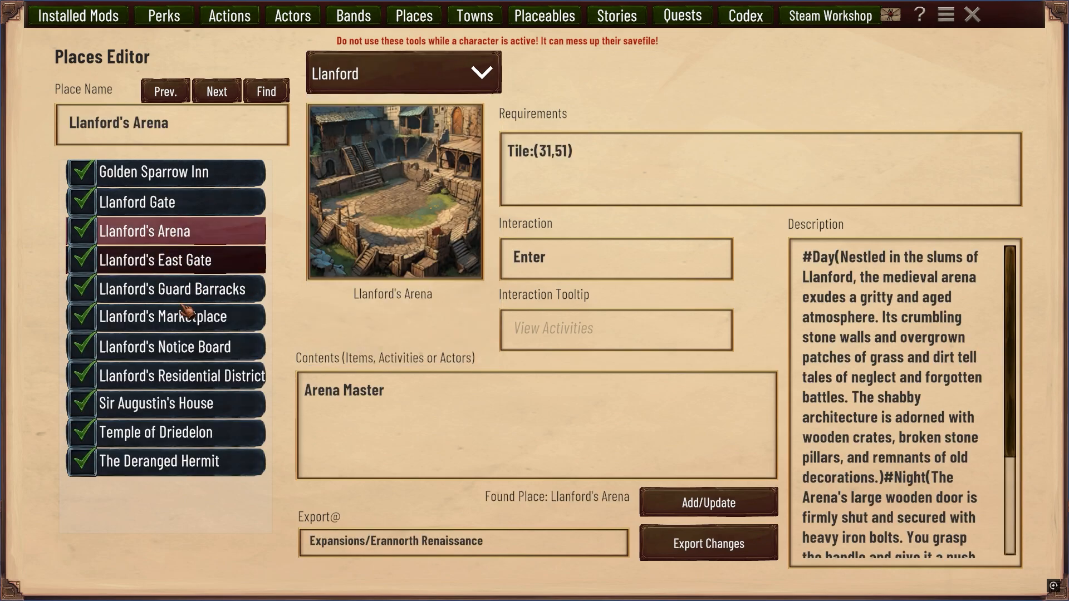
{"action": "left_click", "coordinate": [408, 398]}
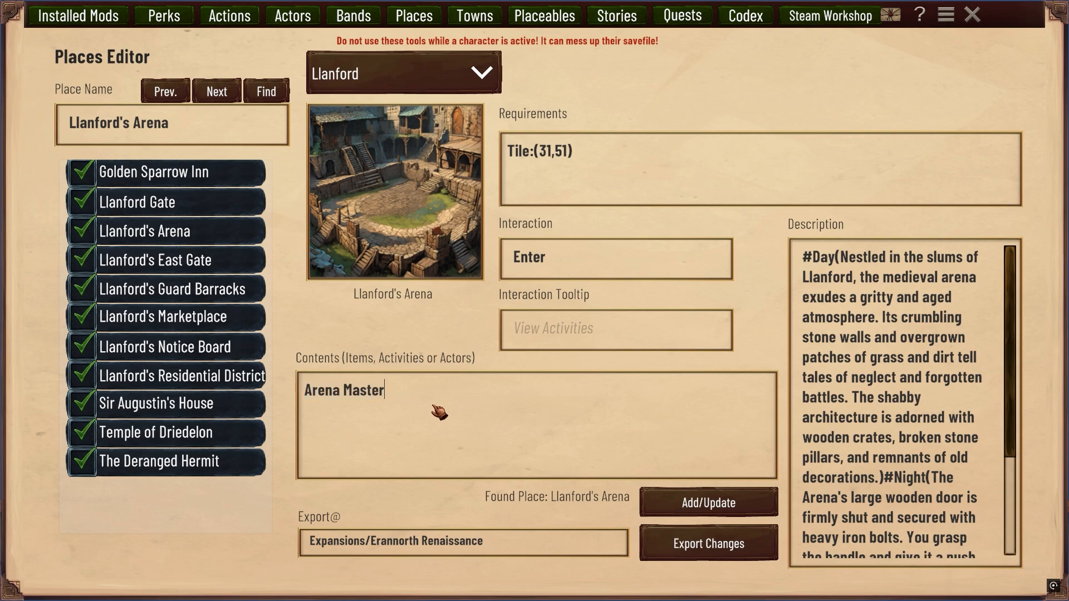
{"action": "type", "text": ", Lorenzo"}
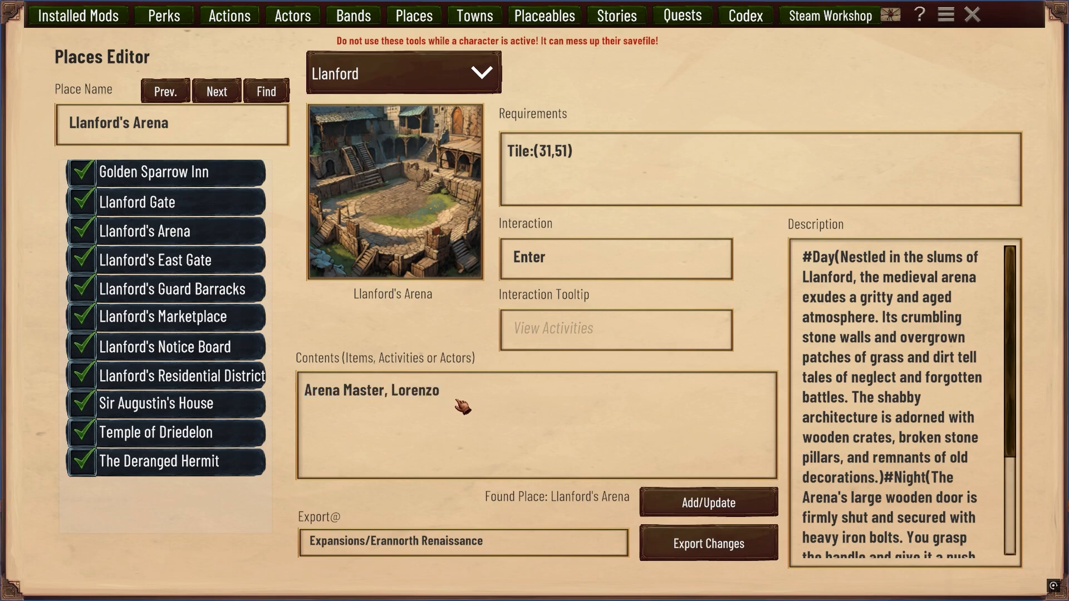
Step: Set the export destination to Mods/Rs Lorenzo, update Llanford's Arena, and export the place changes
{"action": "left_click", "coordinate": [464, 540]}
{"action": "type", "text": "Rs"}
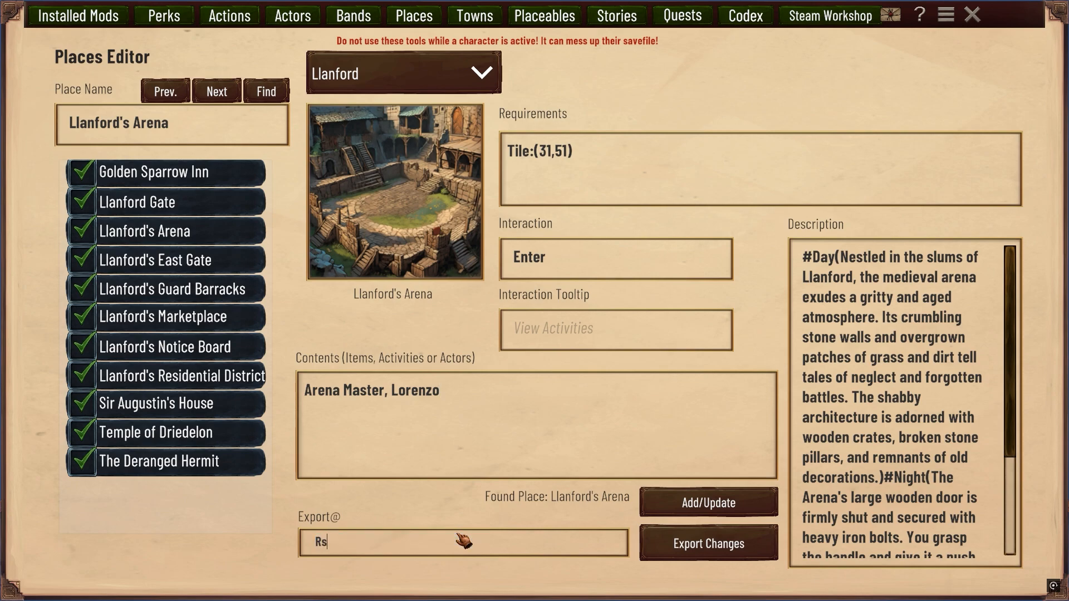
{"action": "key", "text": "BackSpace"}
{"action": "key", "text": "BackSpace"}
{"action": "type", "text": "Mods/Rs Lorenzo"}
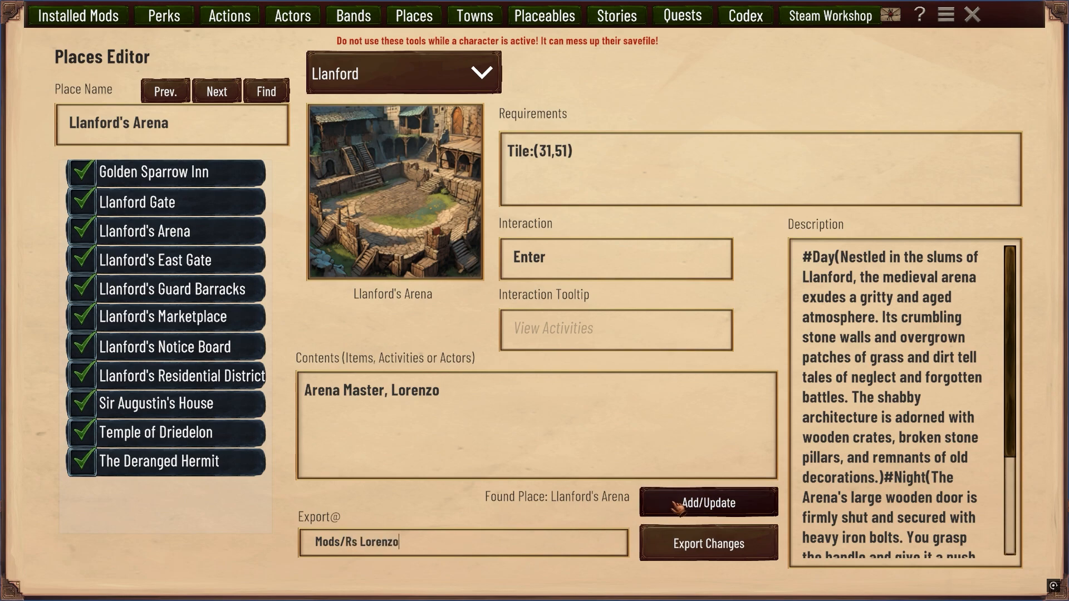
{"action": "left_click", "coordinate": [674, 505]}
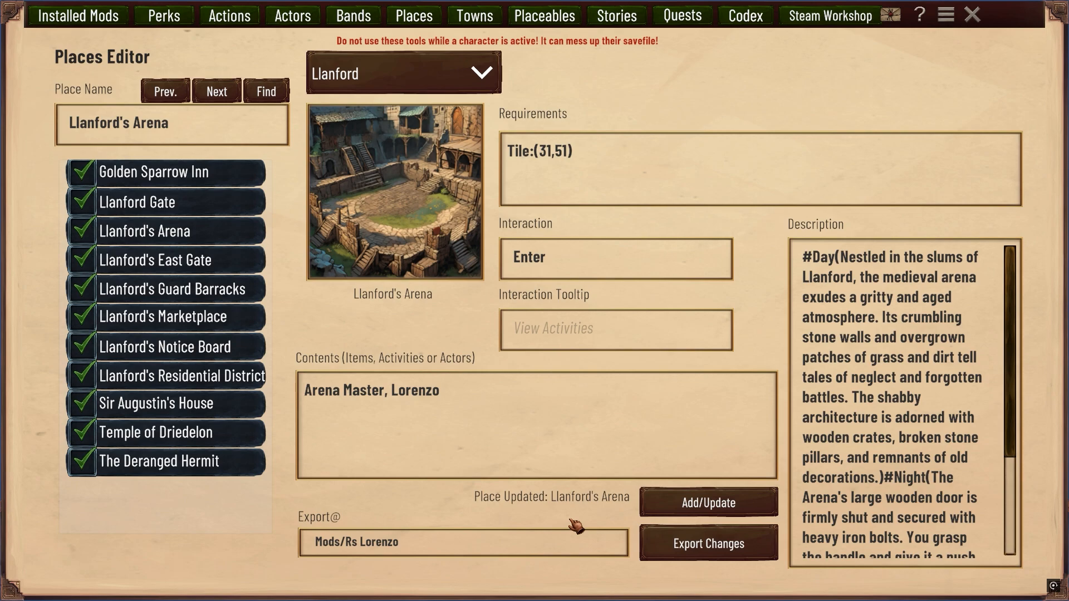
{"action": "left_click", "coordinate": [718, 558]}
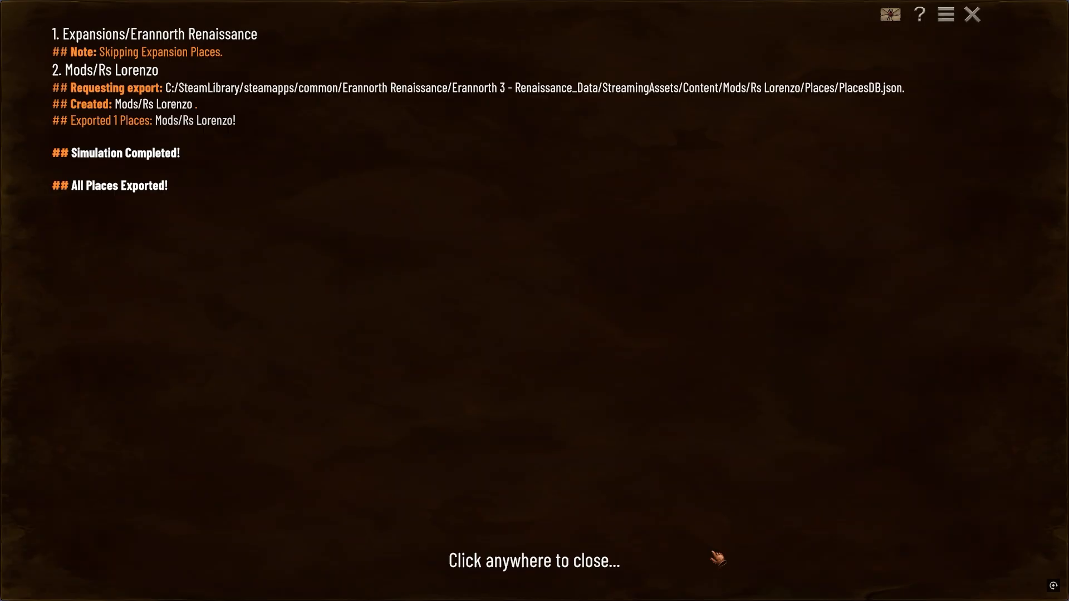
{"action": "left_click", "coordinate": [335, 410]}
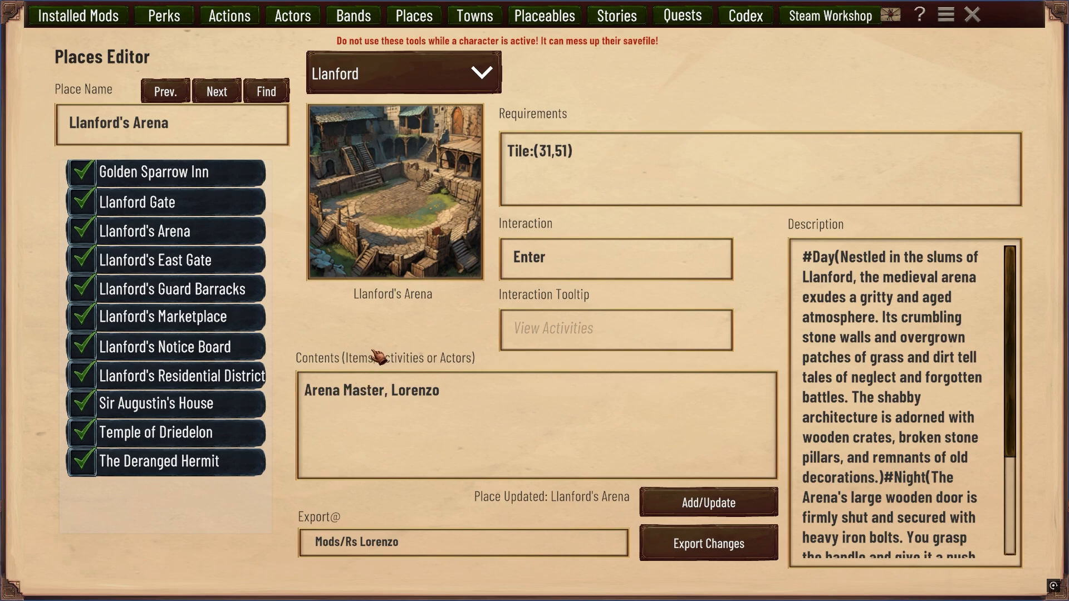
Step: Open the mods folder, check the contents of Rs Lorenzo, and close the file window
{"action": "left_click", "coordinate": [111, 21]}
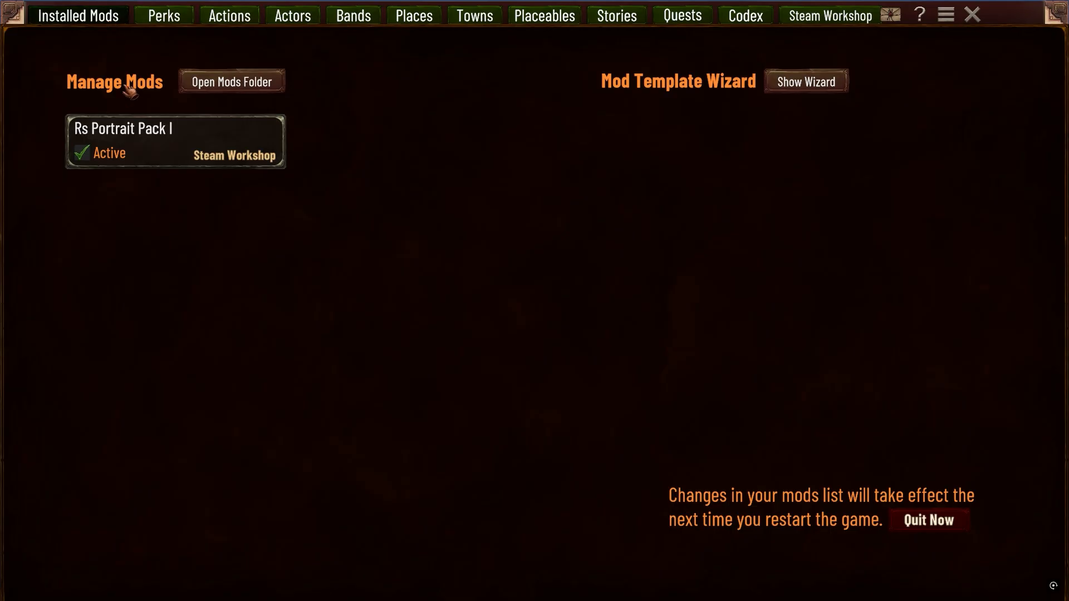
{"action": "left_click", "coordinate": [266, 89]}
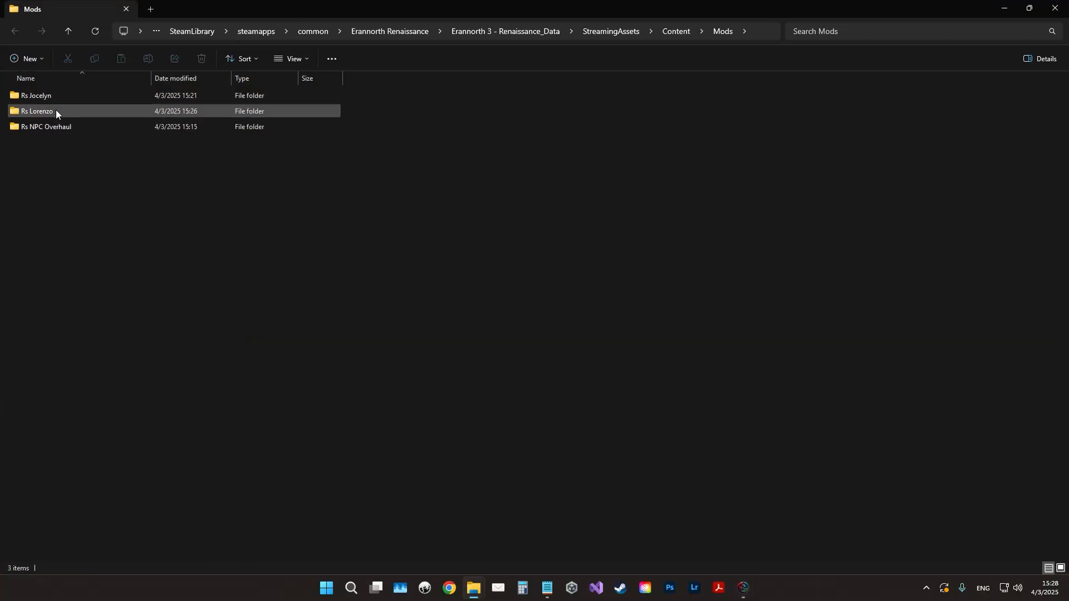
{"action": "double_click", "coordinate": [56, 109]}
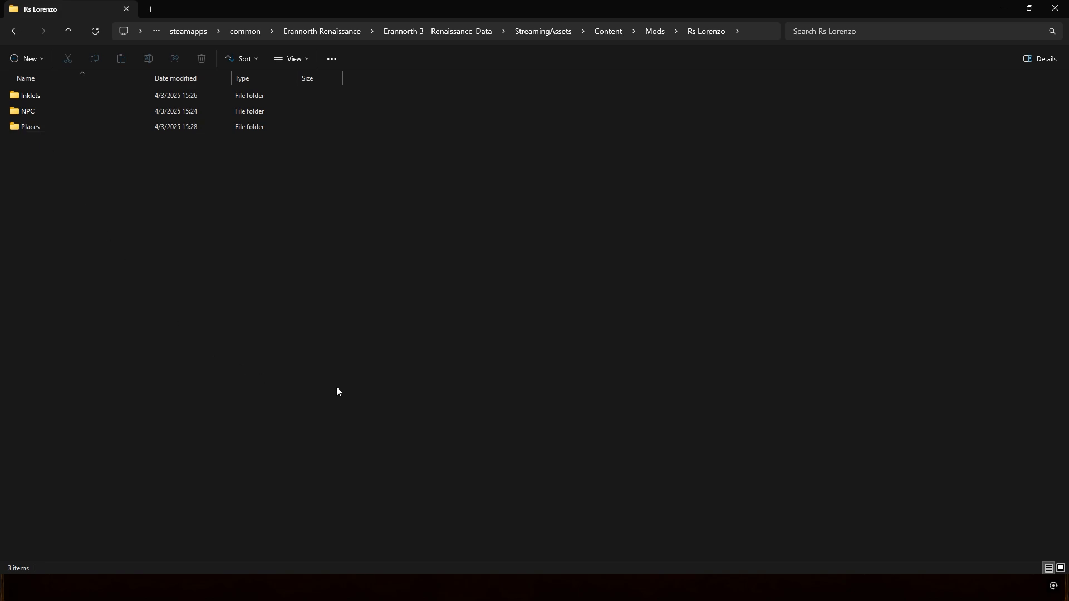
{"action": "left_click", "coordinate": [1055, 8]}
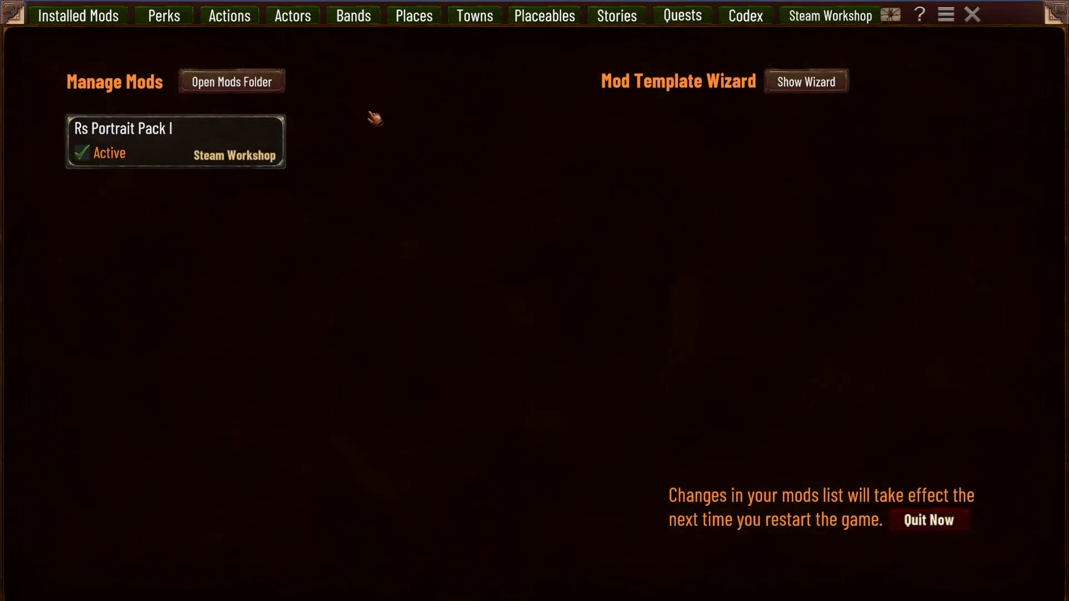
Step: Quit the game, relaunch Erannorth Renaissance through Steam, and check the installed mods list
{"action": "left_click", "coordinate": [972, 14]}
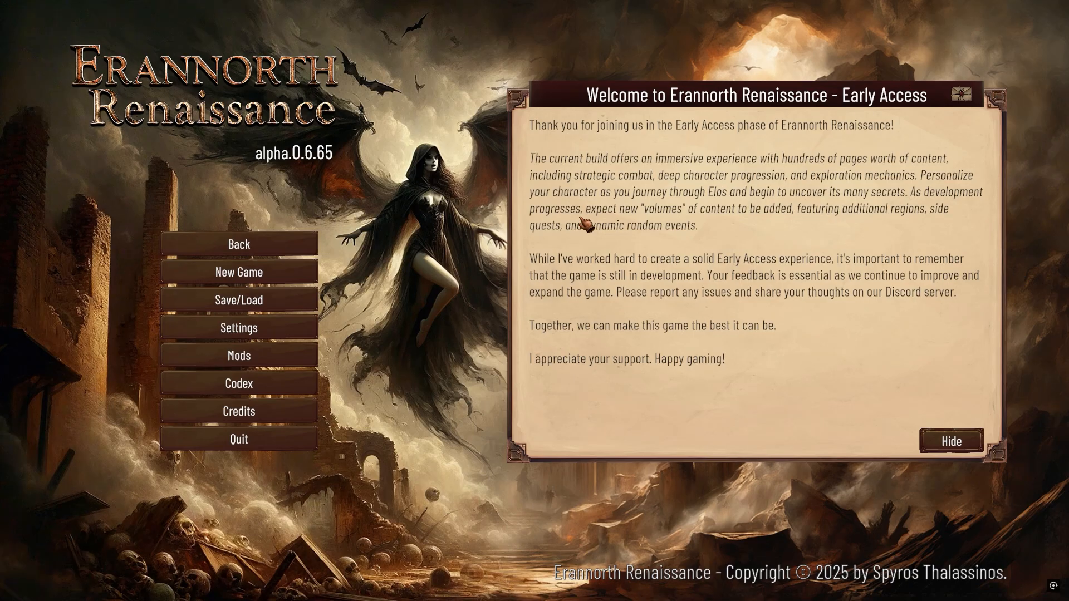
{"action": "left_click", "coordinate": [283, 445]}
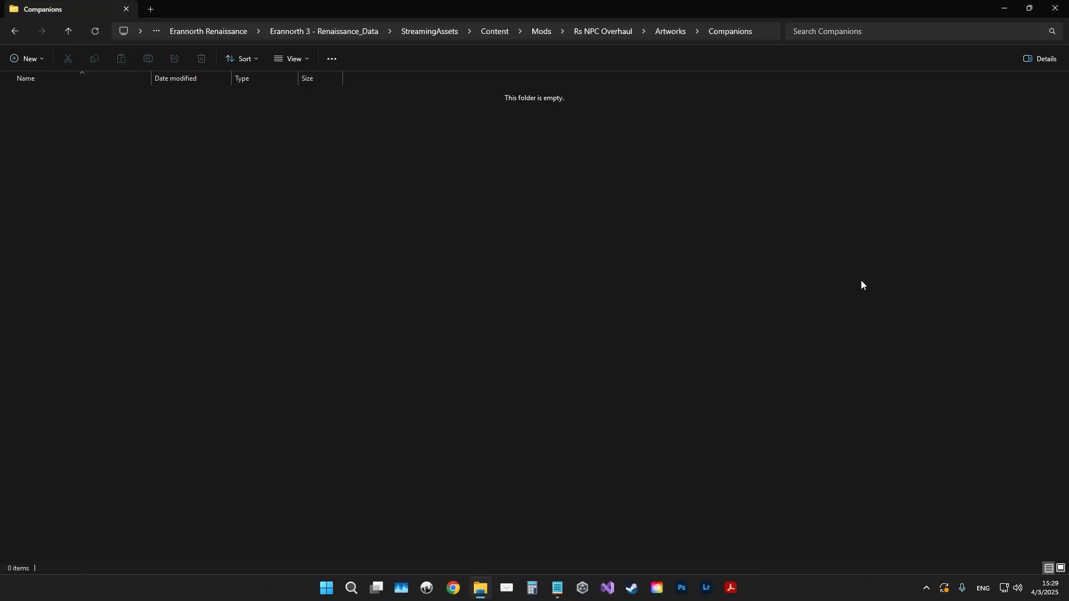
{"action": "right_click", "coordinate": [635, 593]}
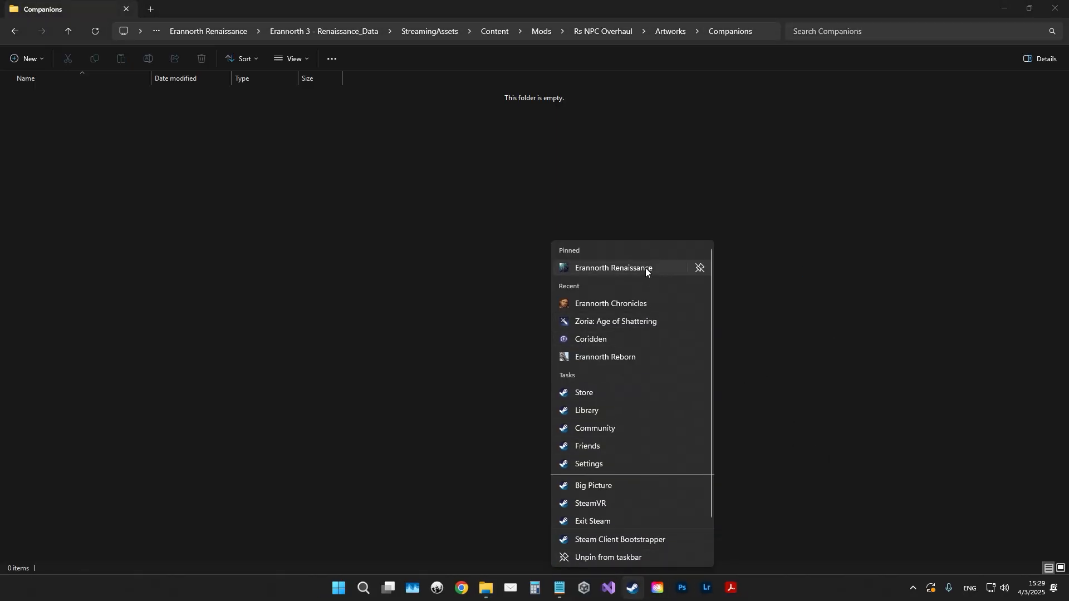
{"action": "left_click", "coordinate": [645, 268]}
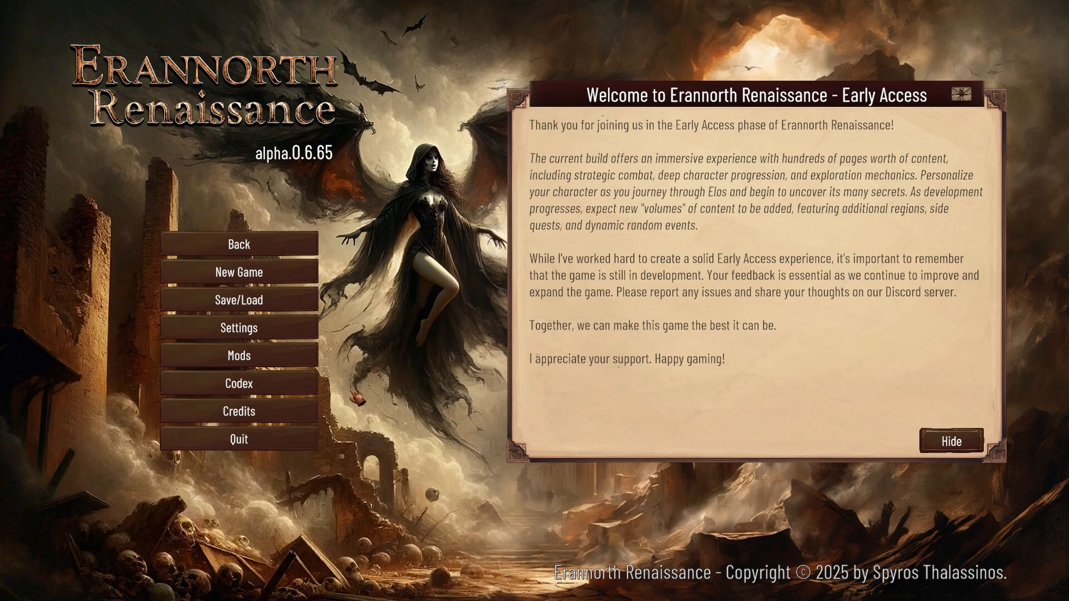
{"action": "left_click", "coordinate": [291, 372]}
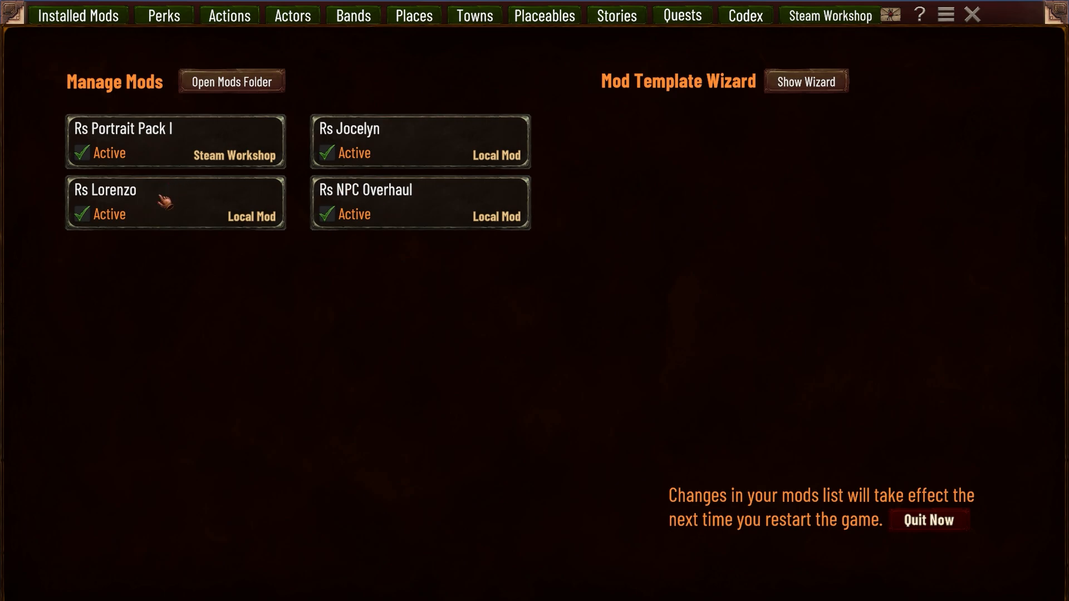
{"action": "left_click", "coordinate": [974, 14]}
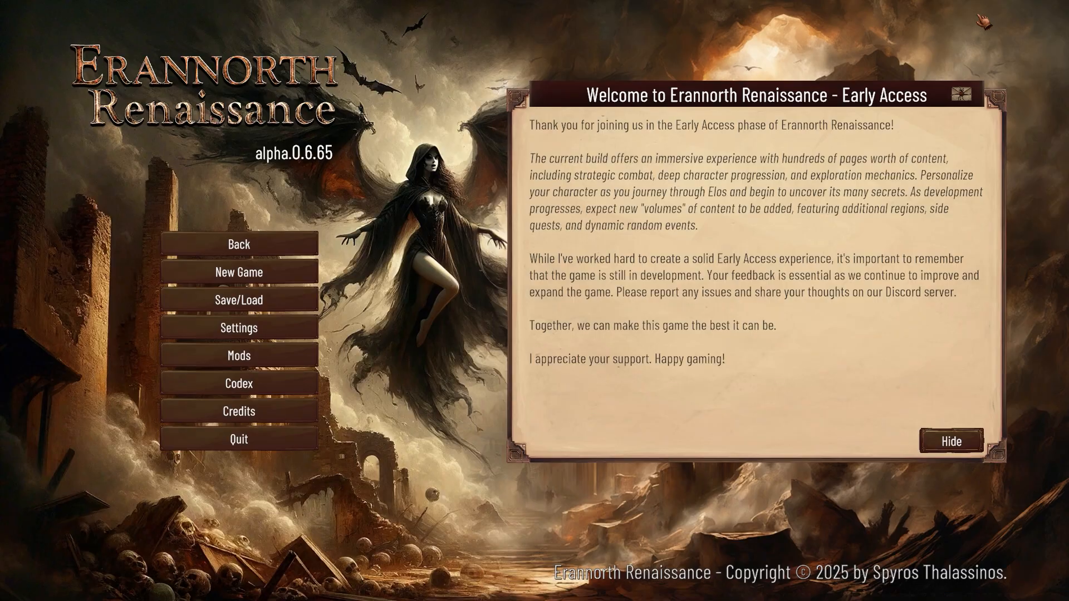
Step: Start a new game with the premade character Eric and advance the opening narration to the weapon choice
{"action": "left_click", "coordinate": [258, 279]}
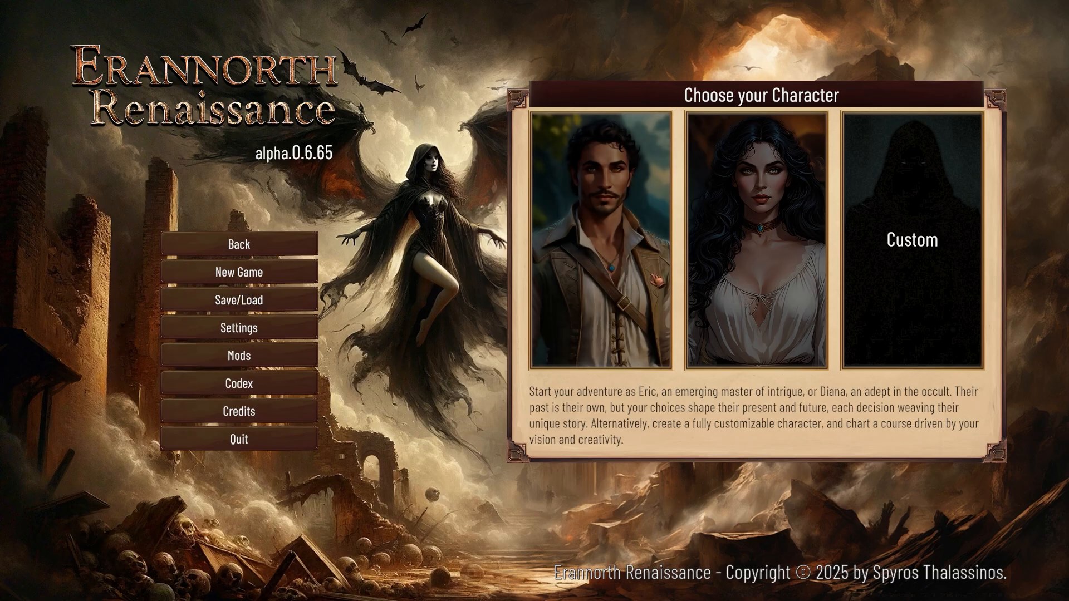
{"action": "left_click", "coordinate": [606, 346]}
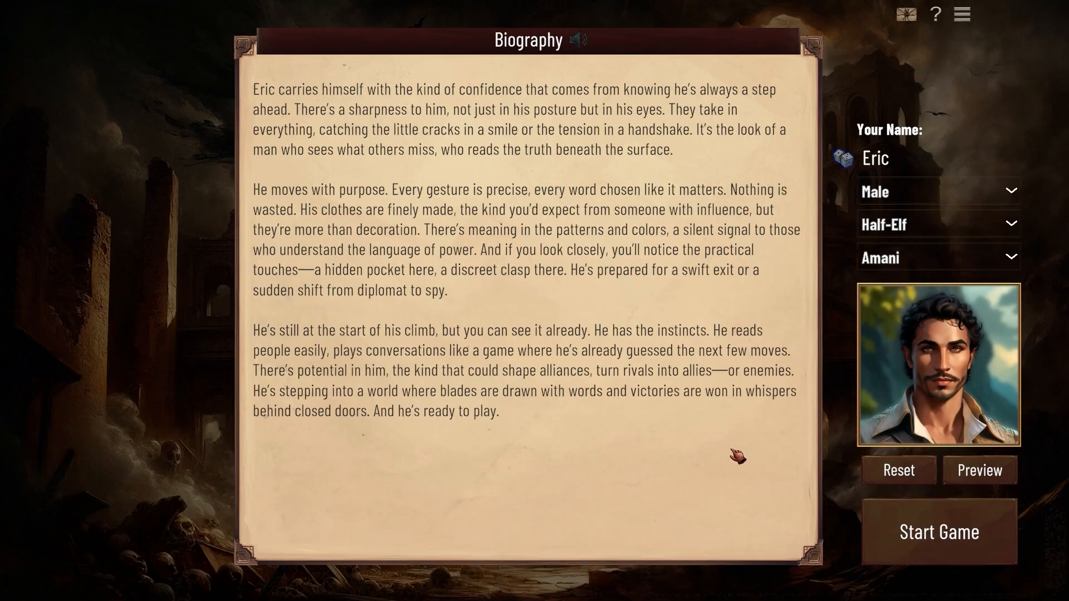
{"action": "left_click", "coordinate": [941, 533]}
{"action": "left_click", "coordinate": [683, 341]}
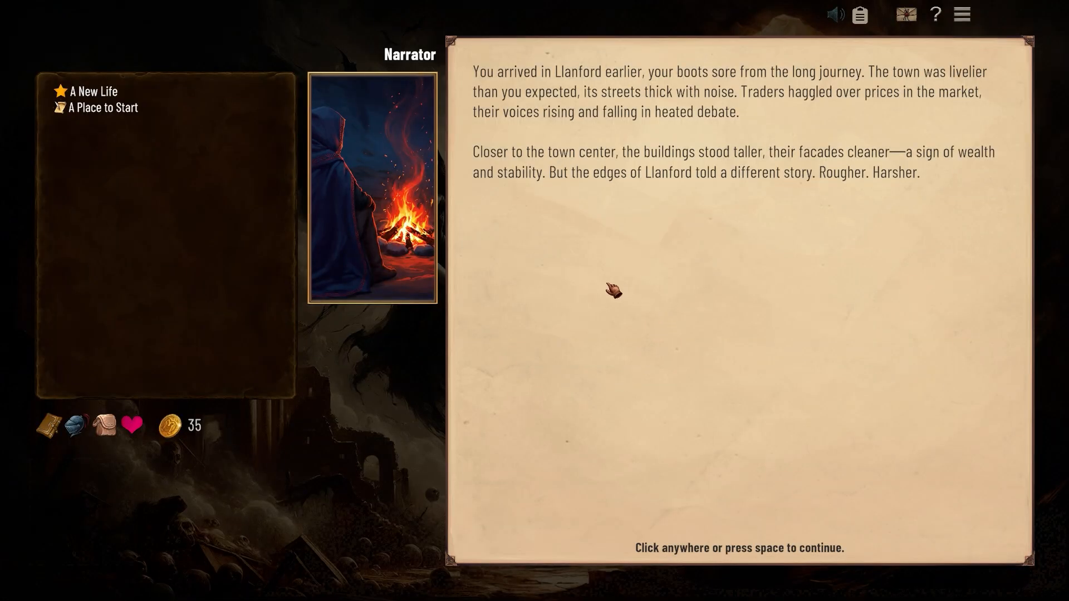
{"action": "left_click", "coordinate": [592, 297]}
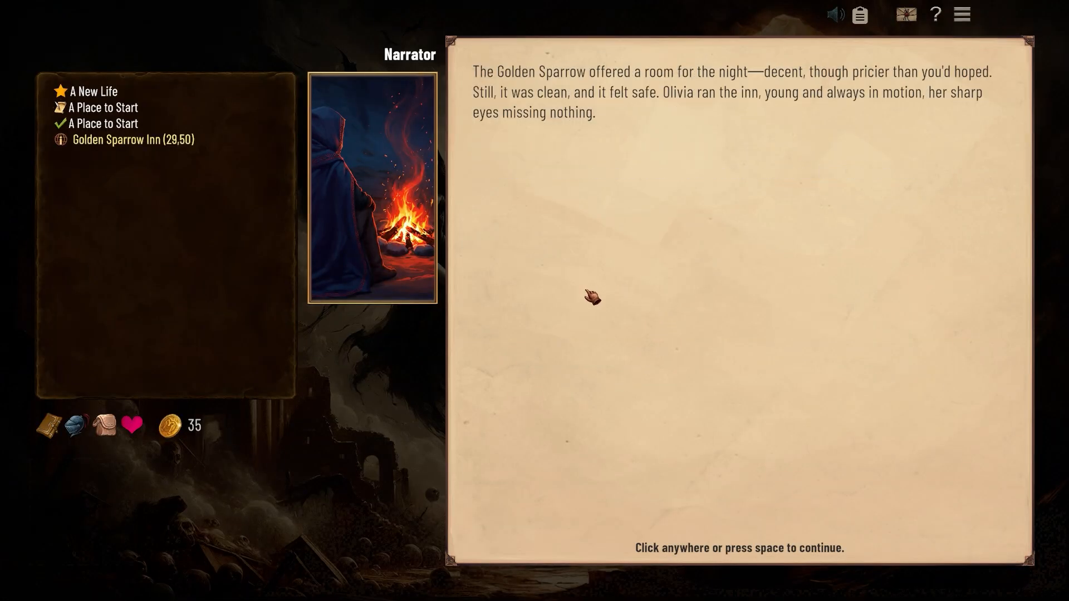
{"action": "left_click", "coordinate": [592, 297]}
{"action": "left_click", "coordinate": [592, 297]}
{"action": "left_click", "coordinate": [592, 297]}
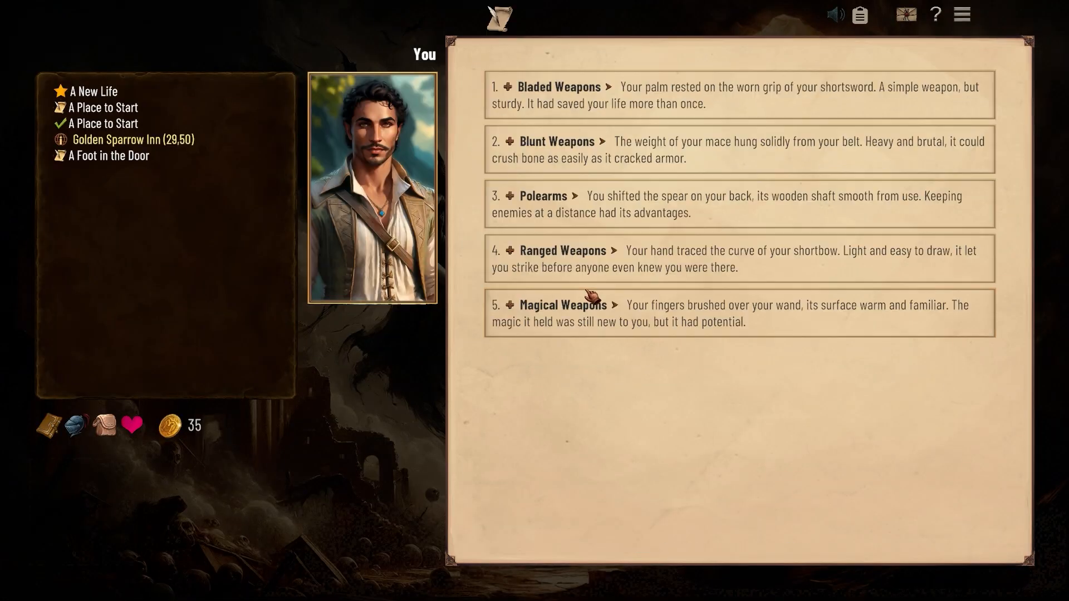
Step: Choose Bladed Weapons, continue the introduction, and answer "I'll start exploring Llanford right away."
{"action": "left_click", "coordinate": [614, 101]}
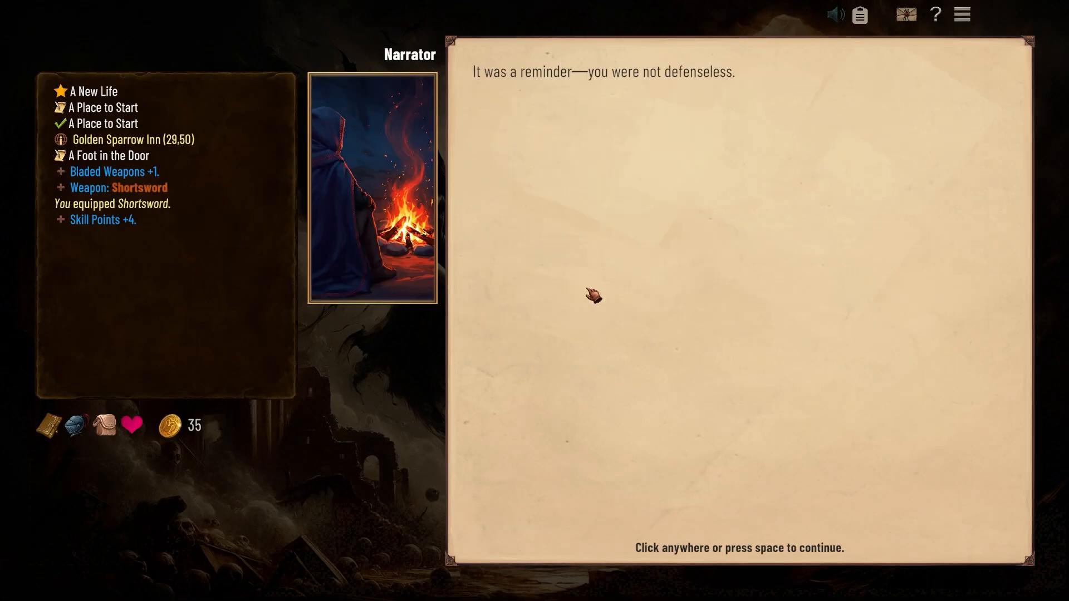
{"action": "left_click", "coordinate": [593, 296]}
{"action": "left_click", "coordinate": [593, 296]}
{"action": "left_click", "coordinate": [593, 296]}
{"action": "left_click", "coordinate": [593, 296]}
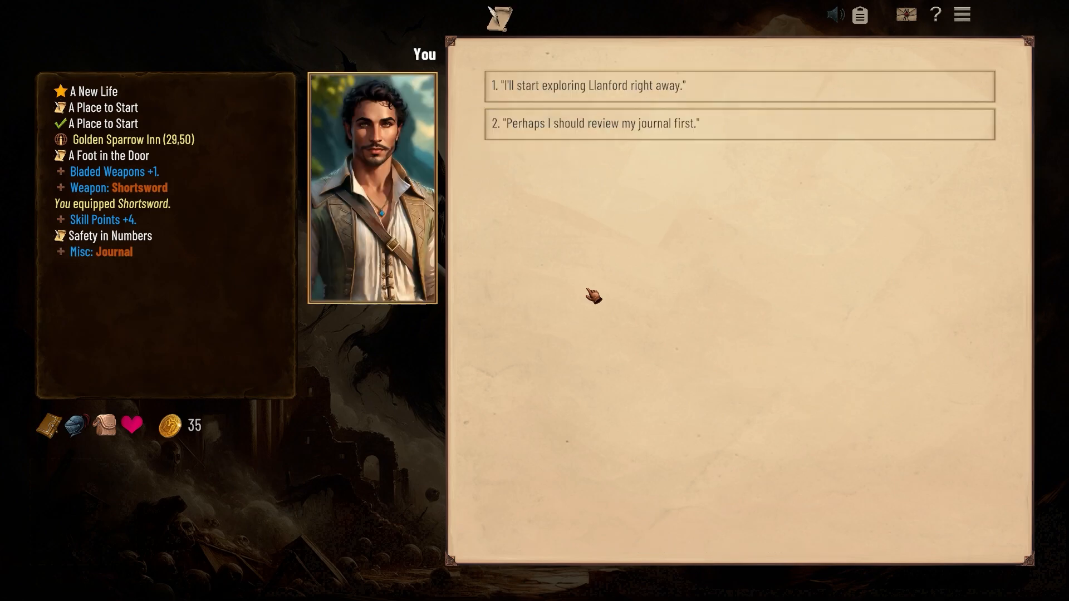
{"action": "left_click", "coordinate": [600, 97]}
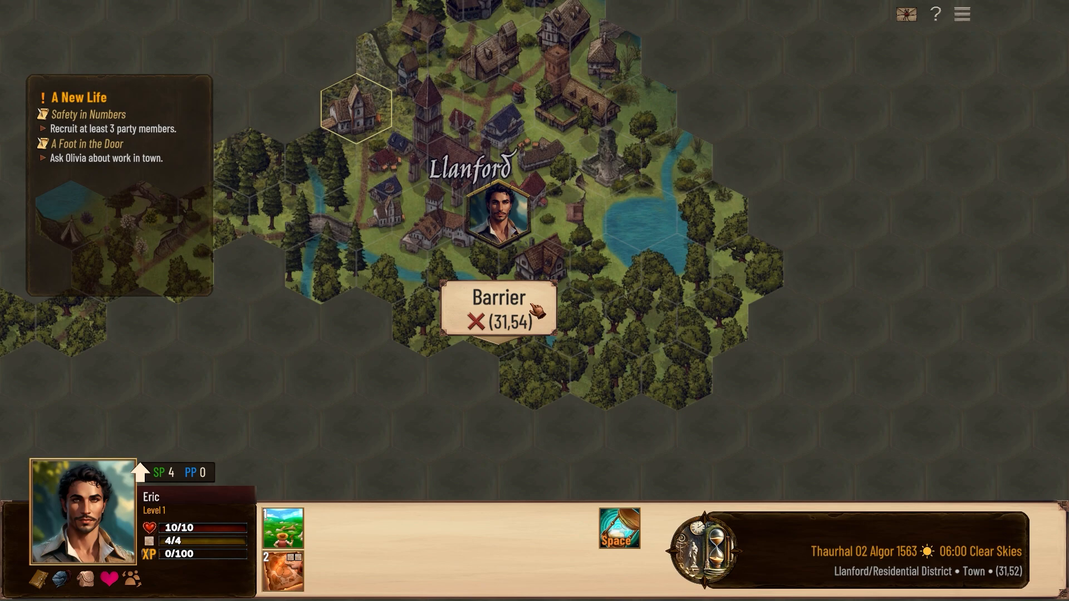
Step: Use the town shortcut on the map to travel to Llanford's Arena
{"action": "left_click_drag", "start_coordinate": [608, 185], "coordinate": [587, 277]}
{"action": "key", "text": "2"}
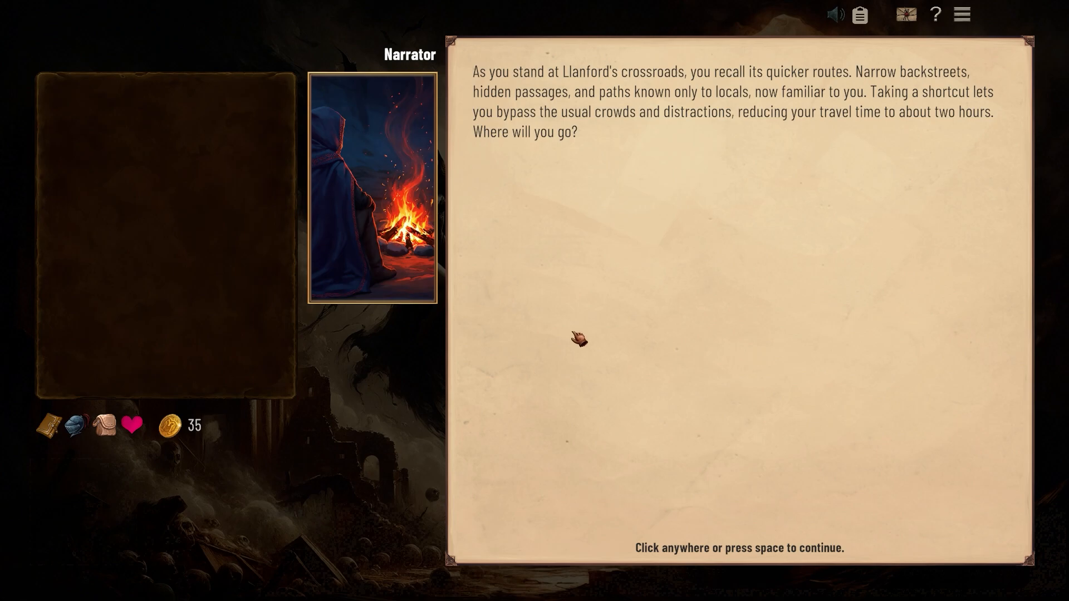
{"action": "left_click", "coordinate": [576, 338]}
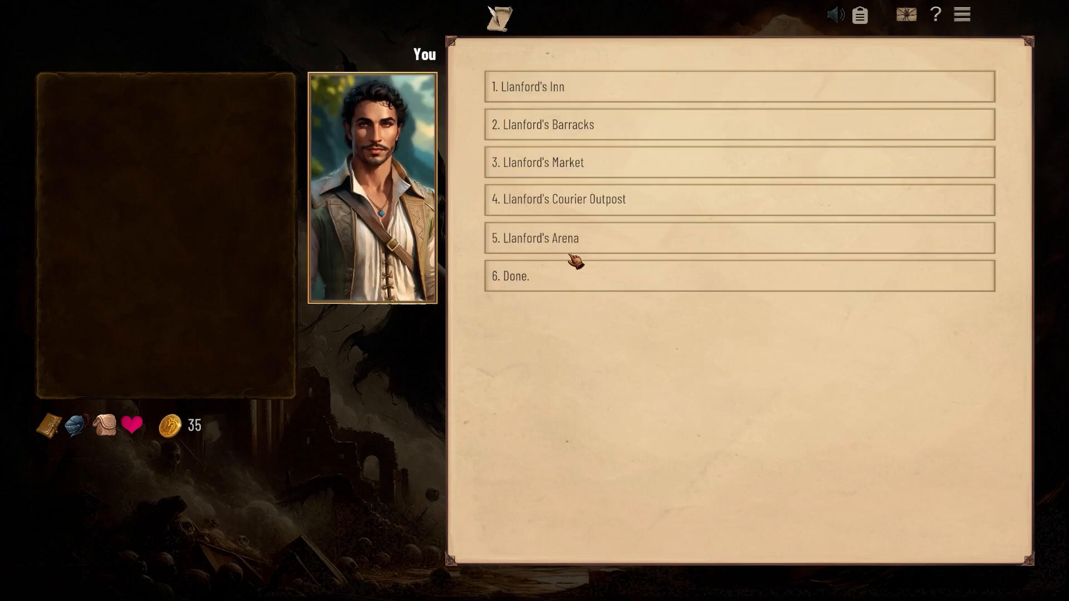
{"action": "left_click", "coordinate": [574, 242]}
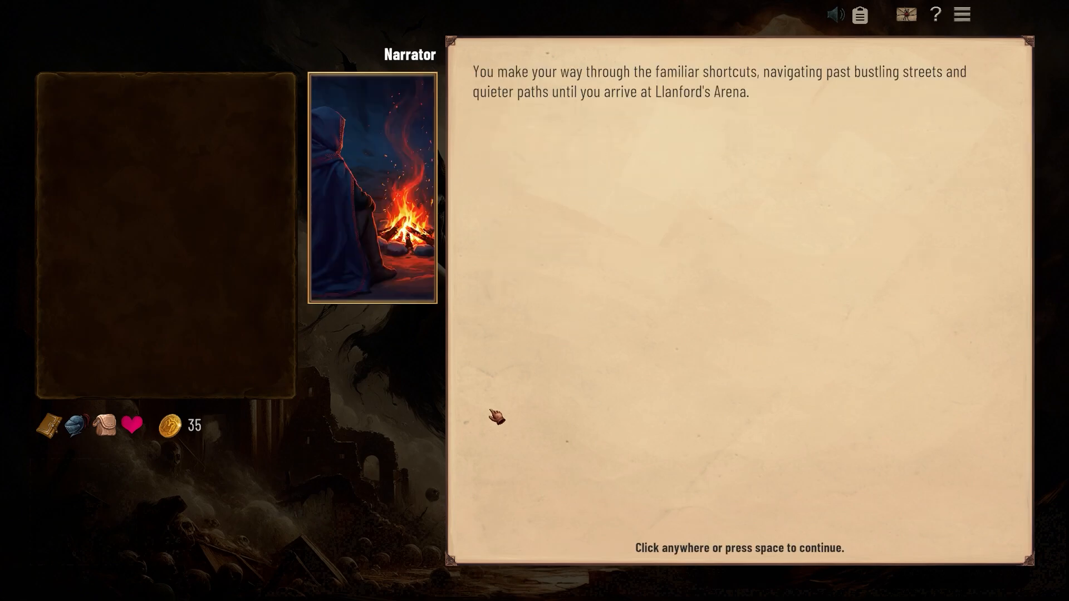
{"action": "left_click", "coordinate": [599, 430]}
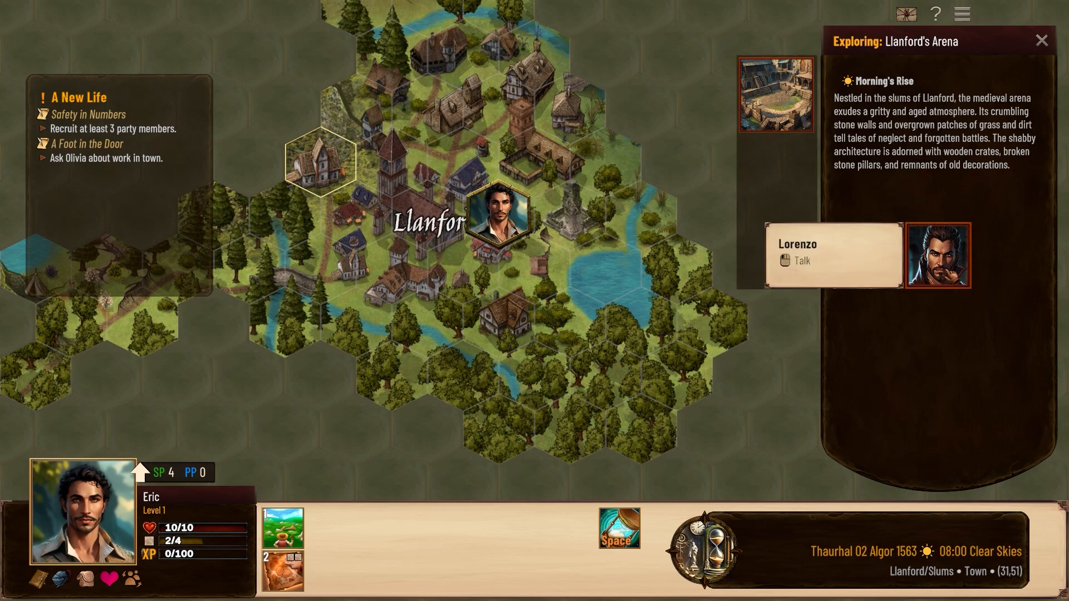
Step: Talk to Lorenzo in the arena, advance his greeting, and reply "Let's see what you've got today."
{"action": "left_click", "coordinate": [953, 277]}
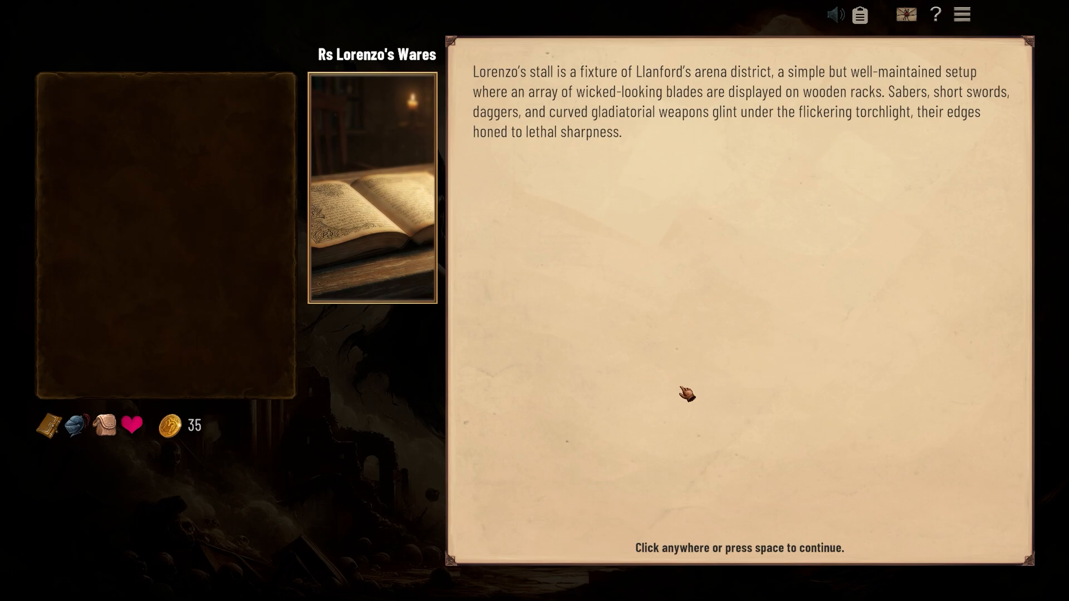
{"action": "left_click", "coordinate": [668, 398]}
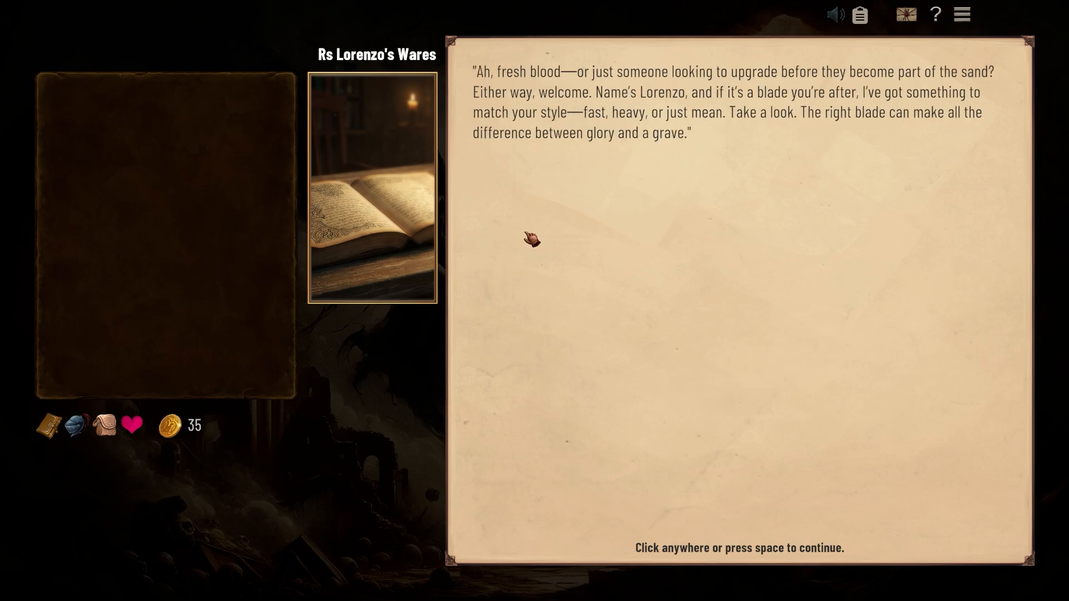
{"action": "left_click", "coordinate": [534, 292]}
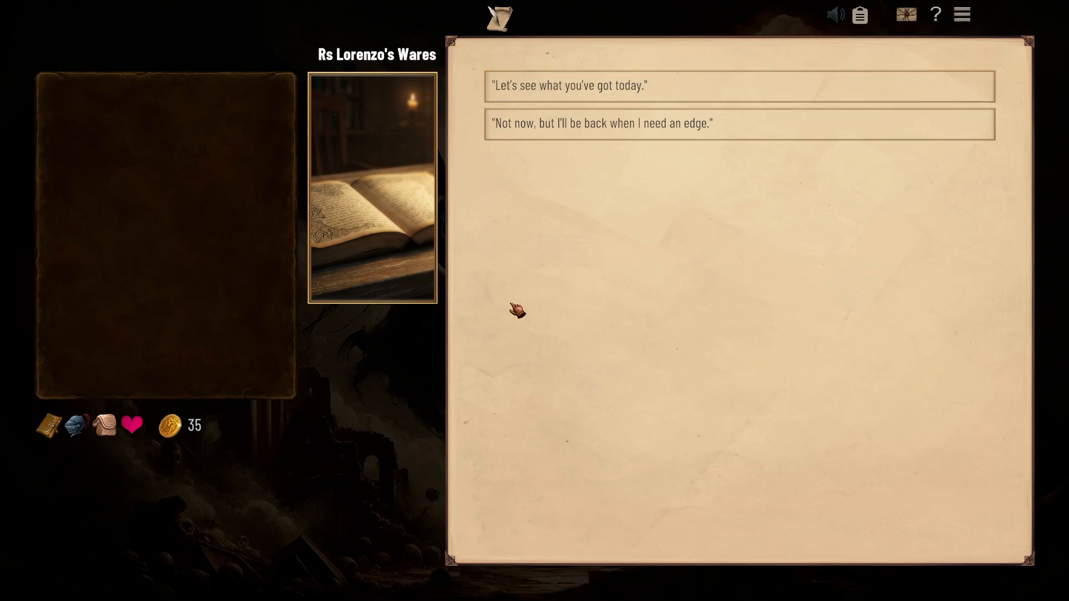
{"action": "left_click", "coordinate": [569, 89]}
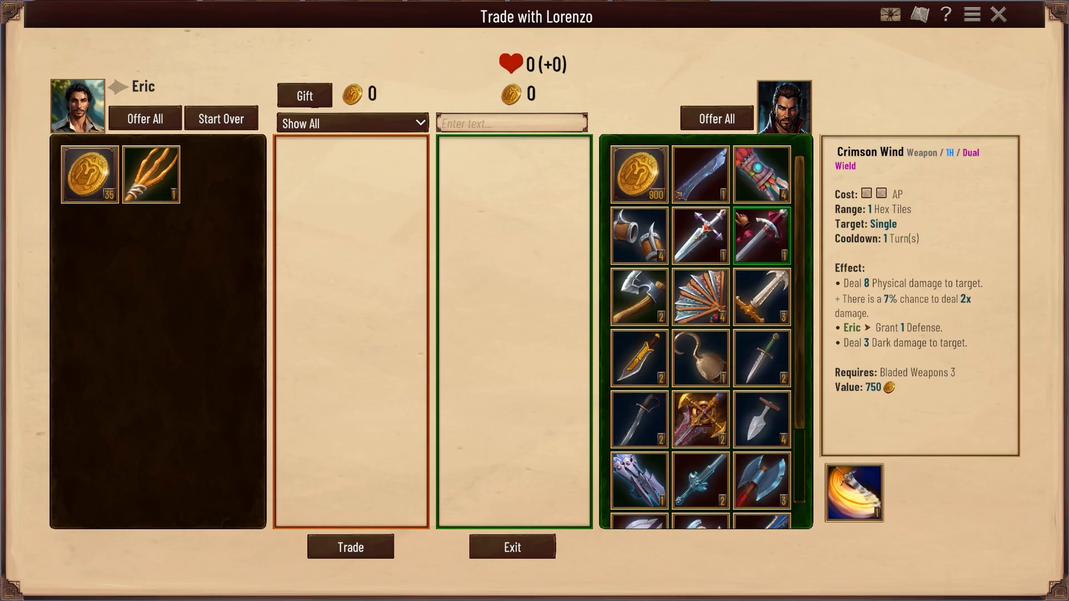
Step: Look through Lorenzo's weapon stock, close the trade, and return to the arena
{"action": "scroll", "coordinate": [702, 295], "scroll_direction": "down", "scroll_amount": 2}
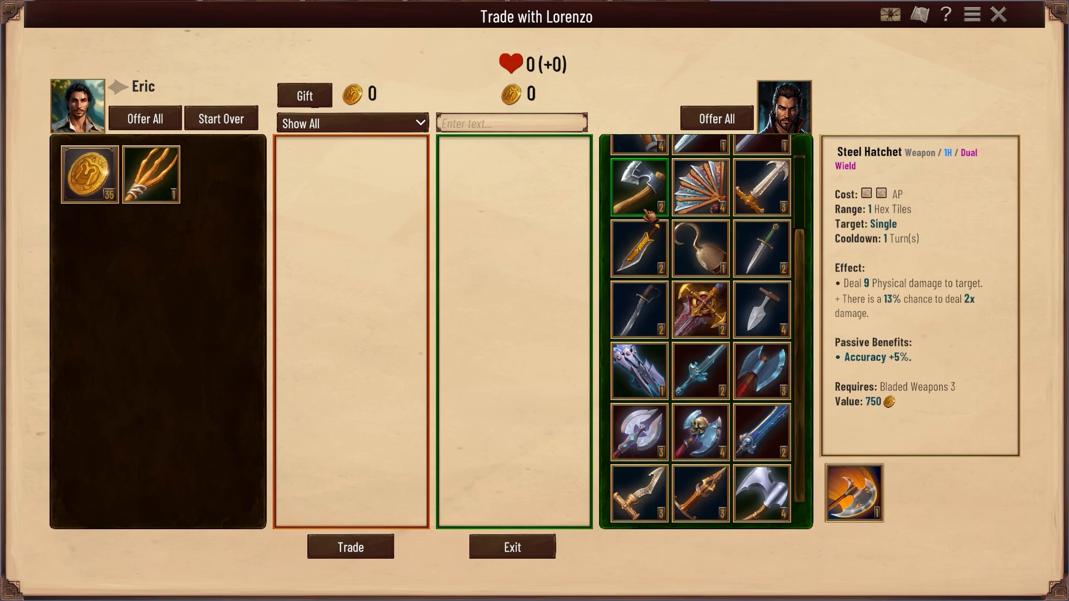
{"action": "scroll", "coordinate": [707, 334], "scroll_direction": "up", "scroll_amount": 2}
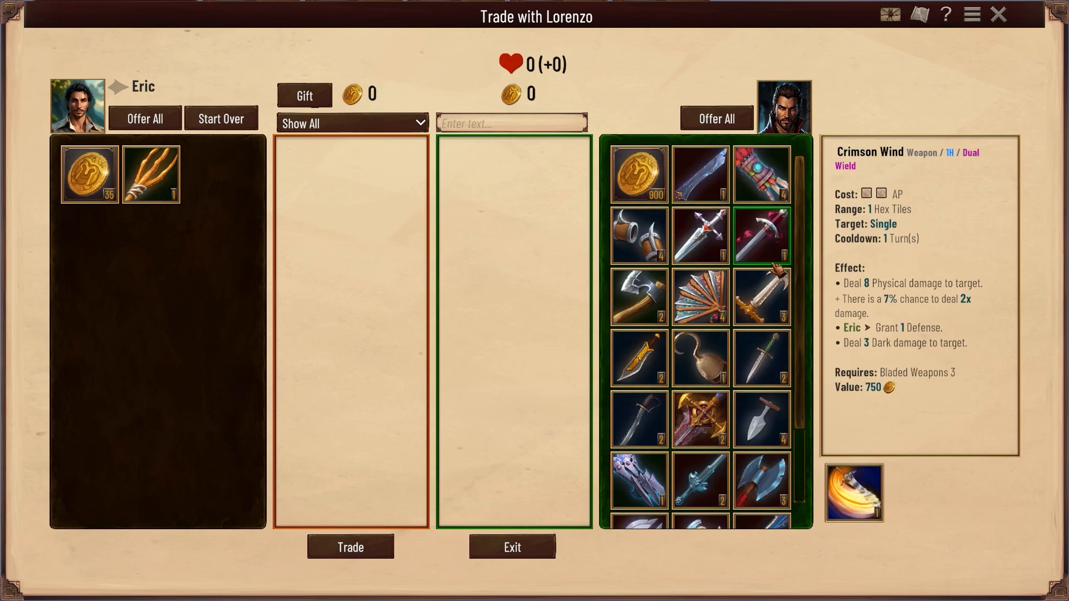
{"action": "scroll", "coordinate": [774, 273], "scroll_direction": "down", "scroll_amount": 2}
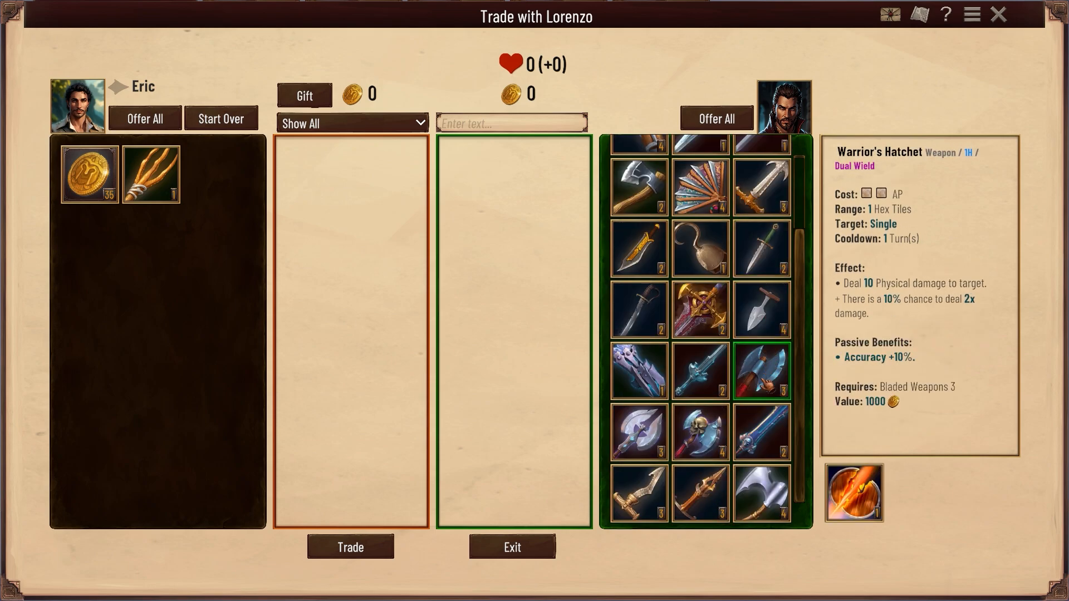
{"action": "left_click", "coordinate": [998, 15]}
{"action": "left_click", "coordinate": [663, 427]}
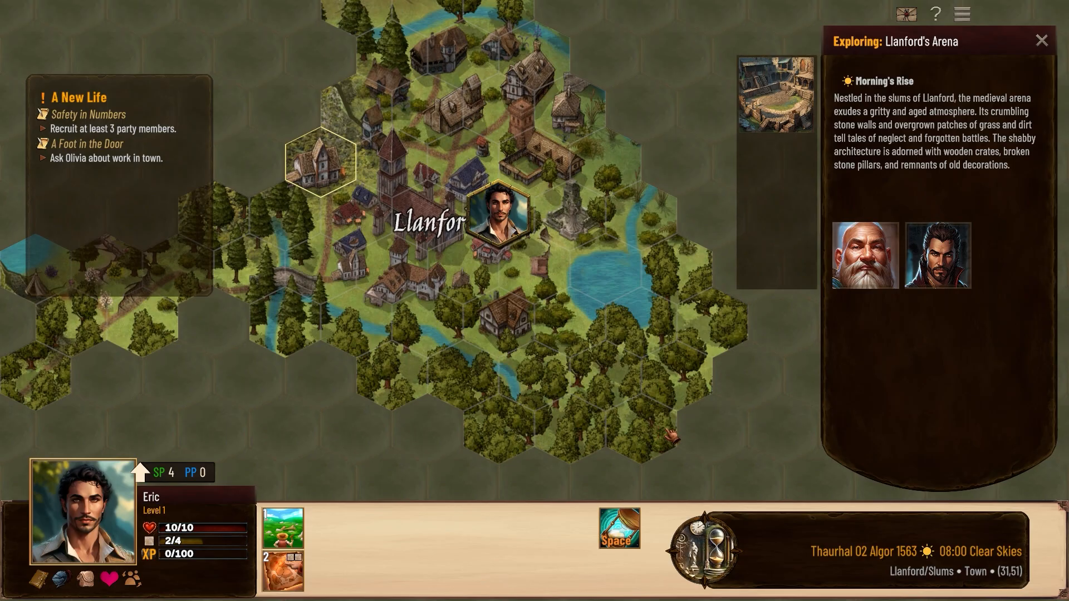
Step: Open the story "Rs Lorenzo's Wares" in the Ink Editor and extend the ReStock category on line 10 to "Bladed+Blunts"
{"action": "key", "text": "Escape"}
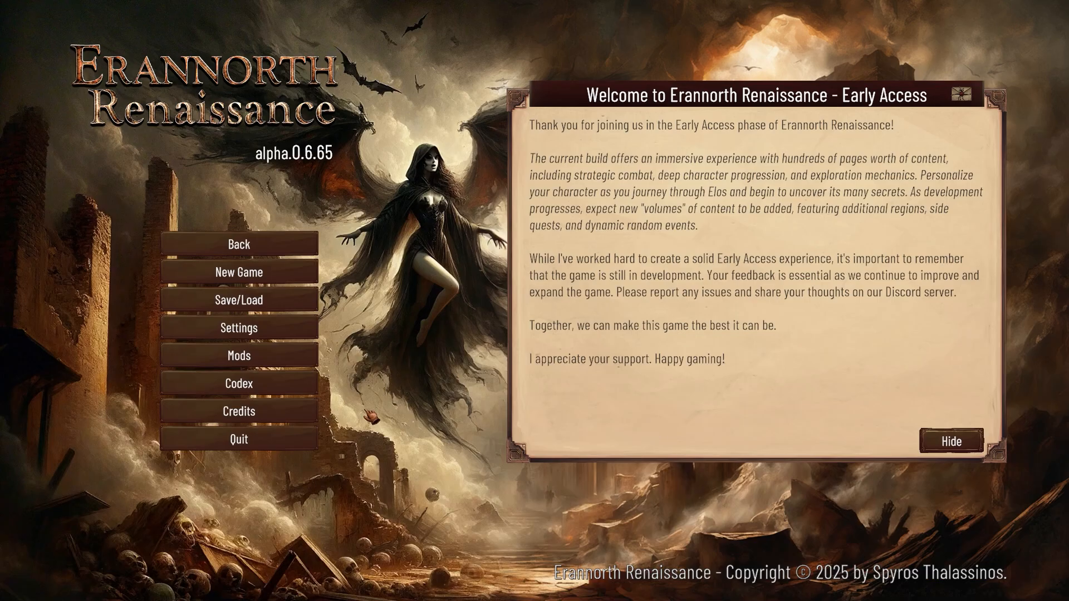
{"action": "left_click", "coordinate": [295, 359]}
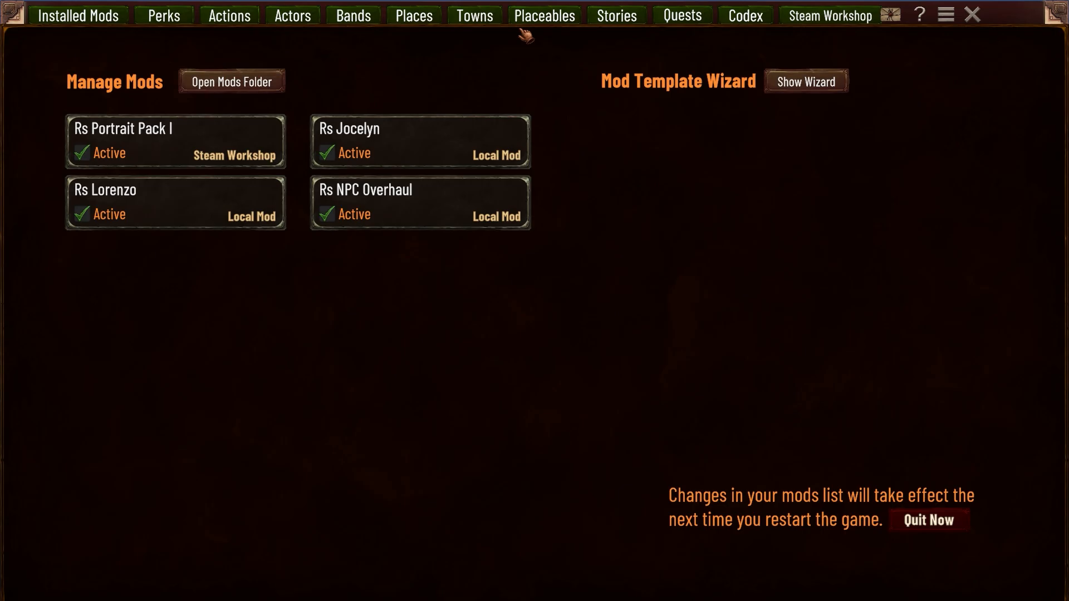
{"action": "left_click", "coordinate": [609, 23]}
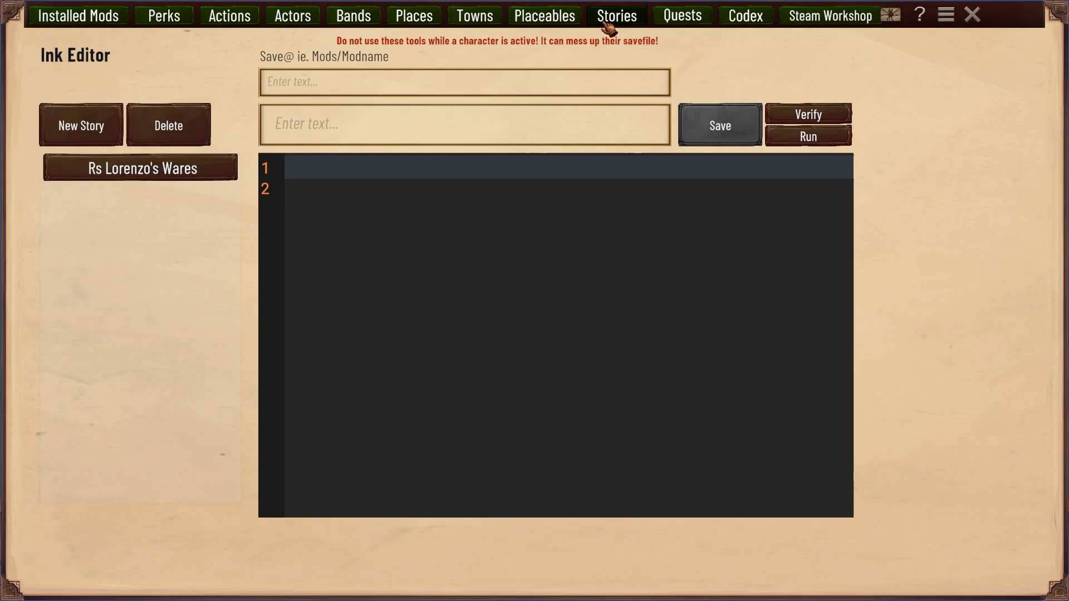
{"action": "left_click", "coordinate": [125, 173]}
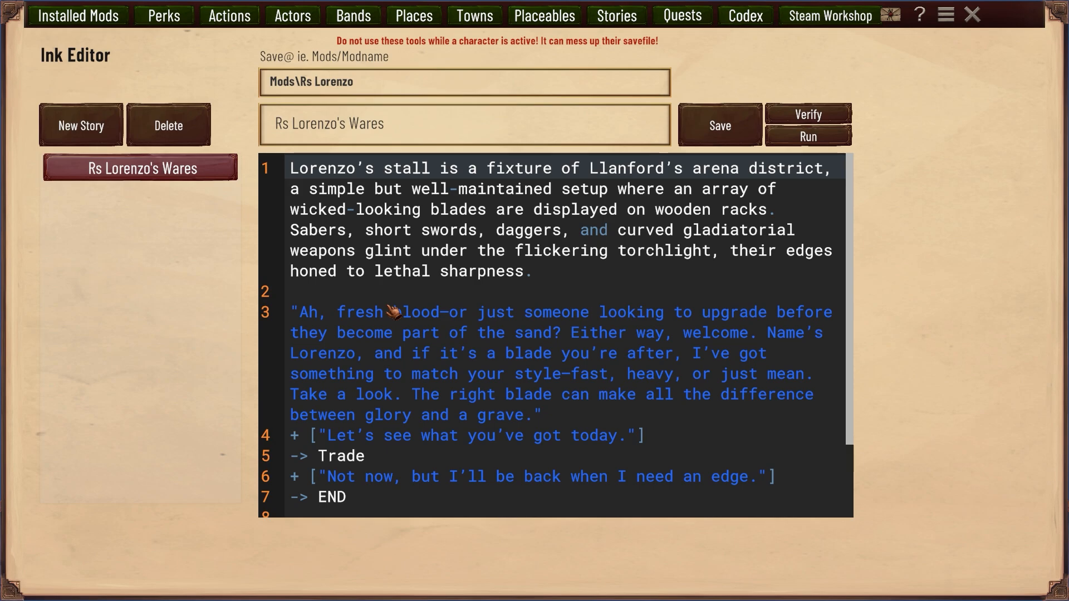
{"action": "scroll", "coordinate": [393, 312], "scroll_direction": "down", "scroll_amount": 3}
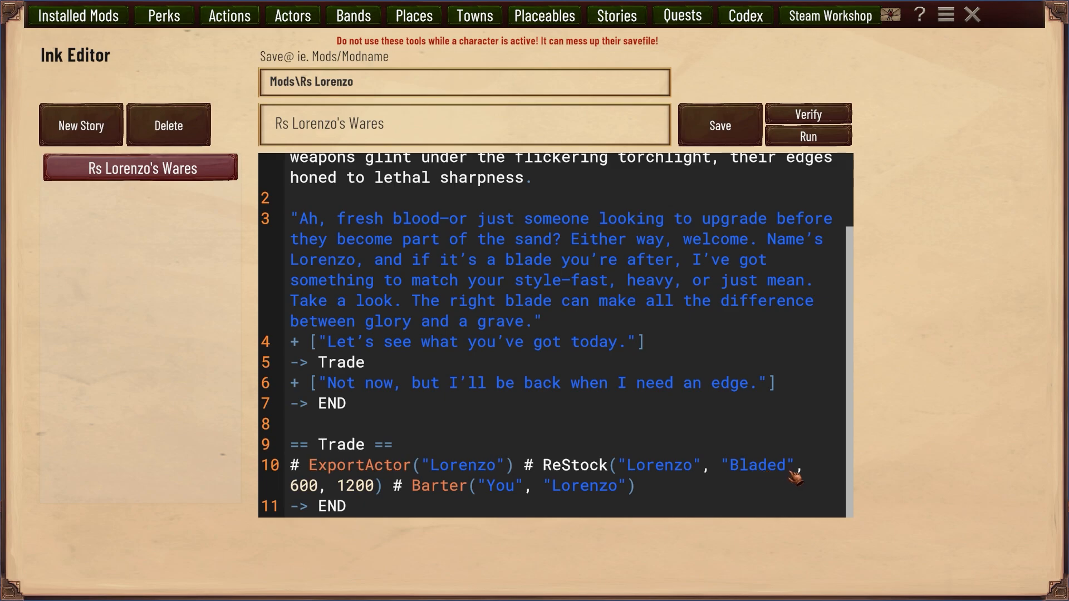
{"action": "left_click", "coordinate": [789, 472]}
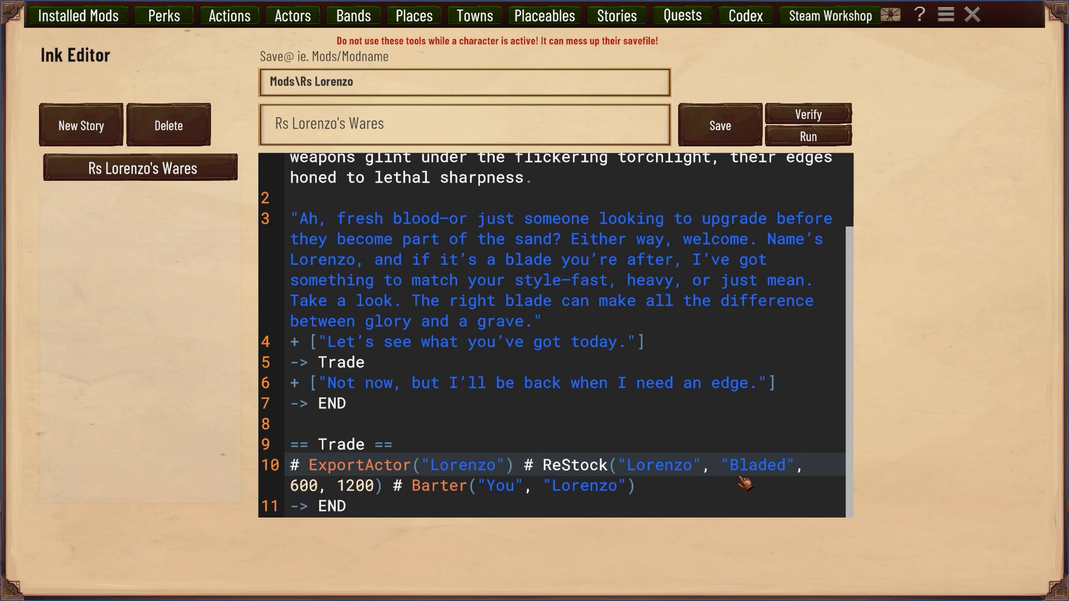
{"action": "type", "text": "+Blunts"}
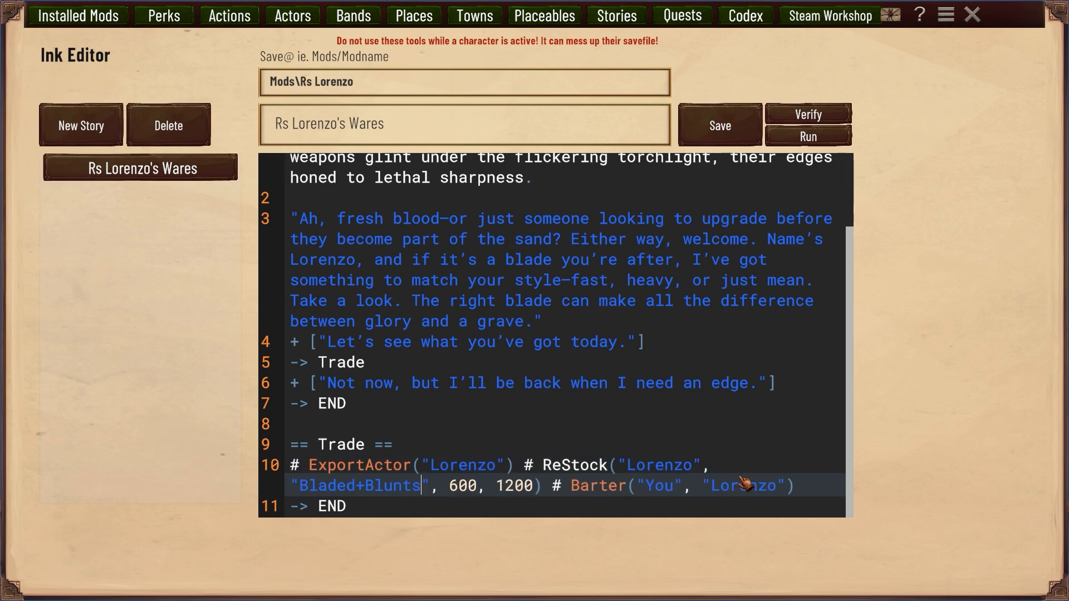
Step: Set the last ReStock amount on line 10 to 1800 and save the story
{"action": "left_click", "coordinate": [507, 487]}
{"action": "key", "text": "Delete"}
{"action": "type", "text": "8"}
{"action": "left_click", "coordinate": [514, 485]}
{"action": "left_click", "coordinate": [724, 128]}
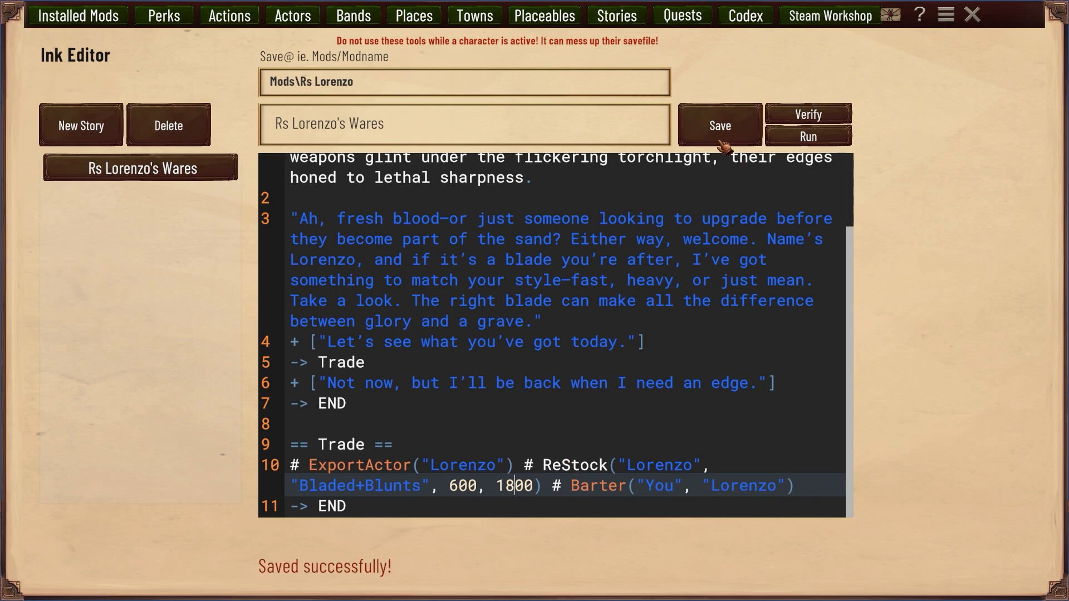
Step: Verify the story's Ink syntax, then run it and answer "Let's see what you've got today."
{"action": "left_click", "coordinate": [818, 115]}
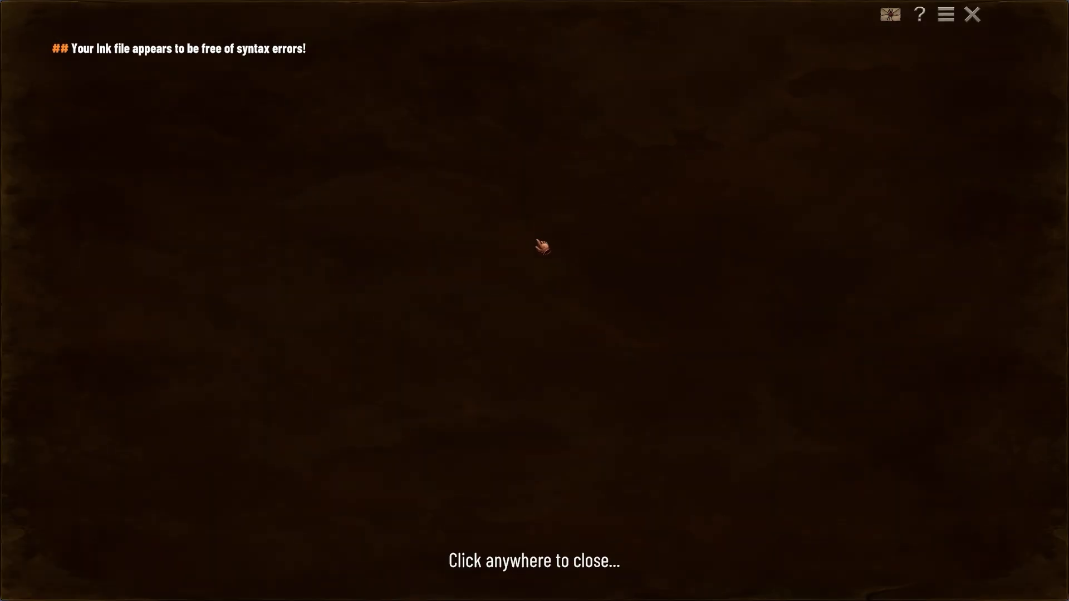
{"action": "left_click", "coordinate": [524, 268]}
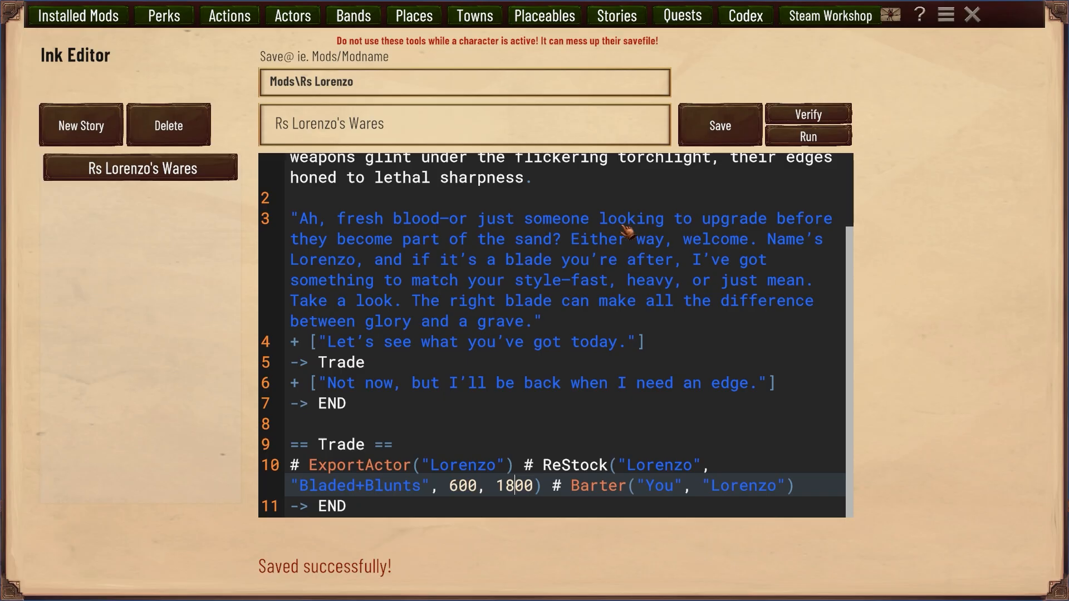
{"action": "left_click", "coordinate": [807, 139]}
{"action": "left_click", "coordinate": [631, 349]}
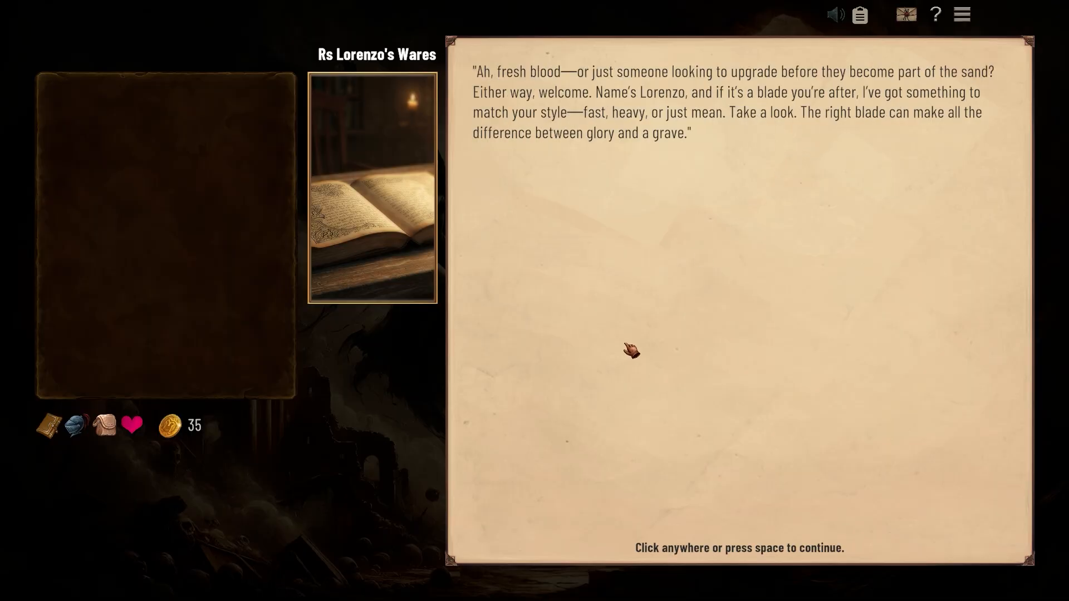
{"action": "left_click", "coordinate": [631, 350]}
{"action": "left_click", "coordinate": [599, 82]}
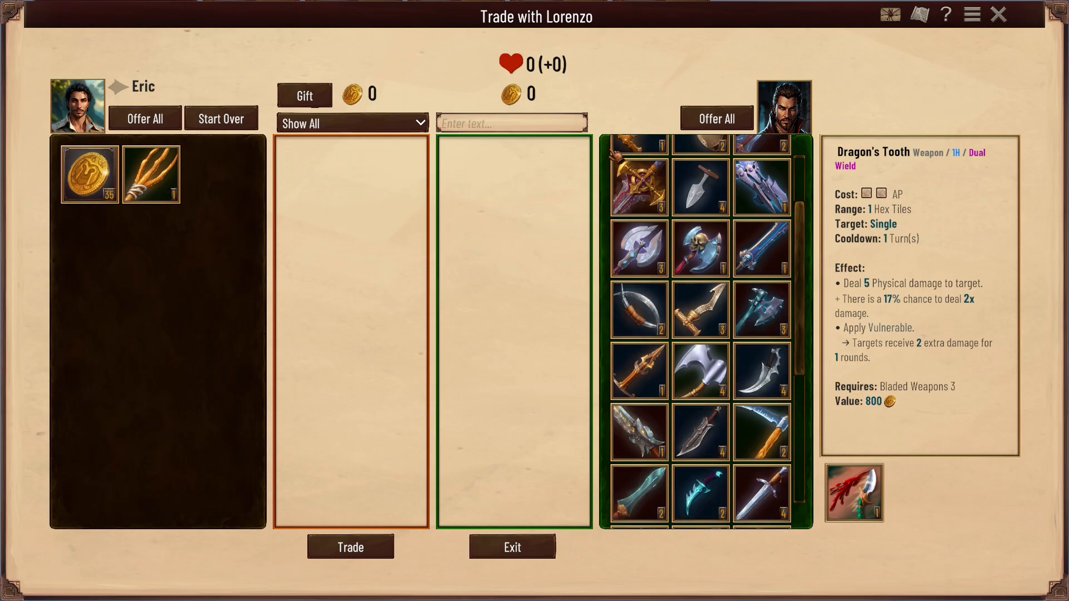
Step: Look through Lorenzo's restocked bladed and blunt weapons, leave the trade, and return to the arena
{"action": "scroll", "coordinate": [671, 388], "scroll_direction": "up", "scroll_amount": 3}
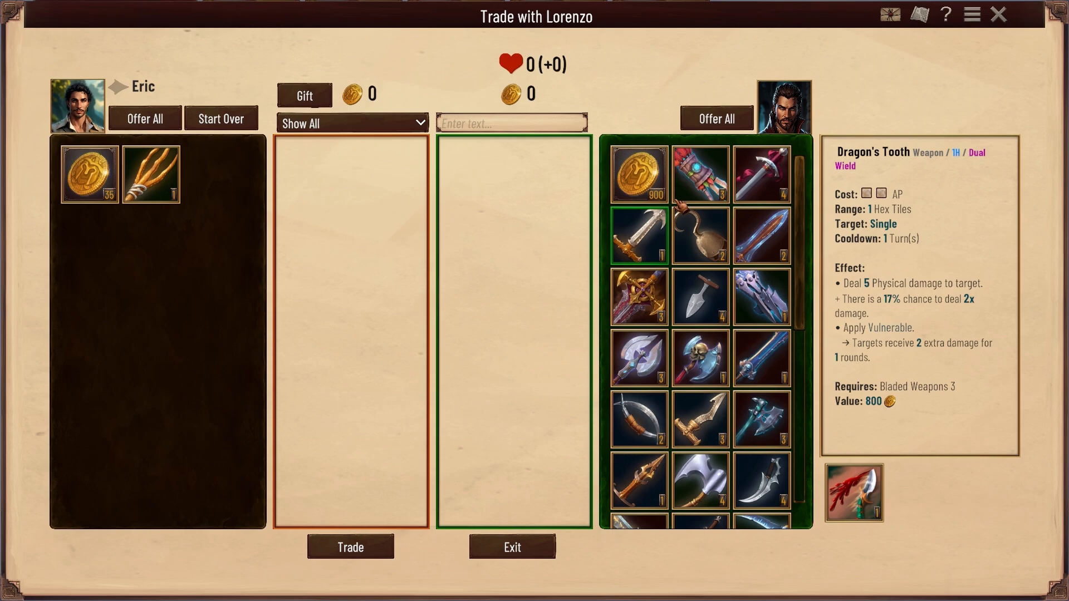
{"action": "scroll", "coordinate": [763, 363], "scroll_direction": "down", "scroll_amount": 5}
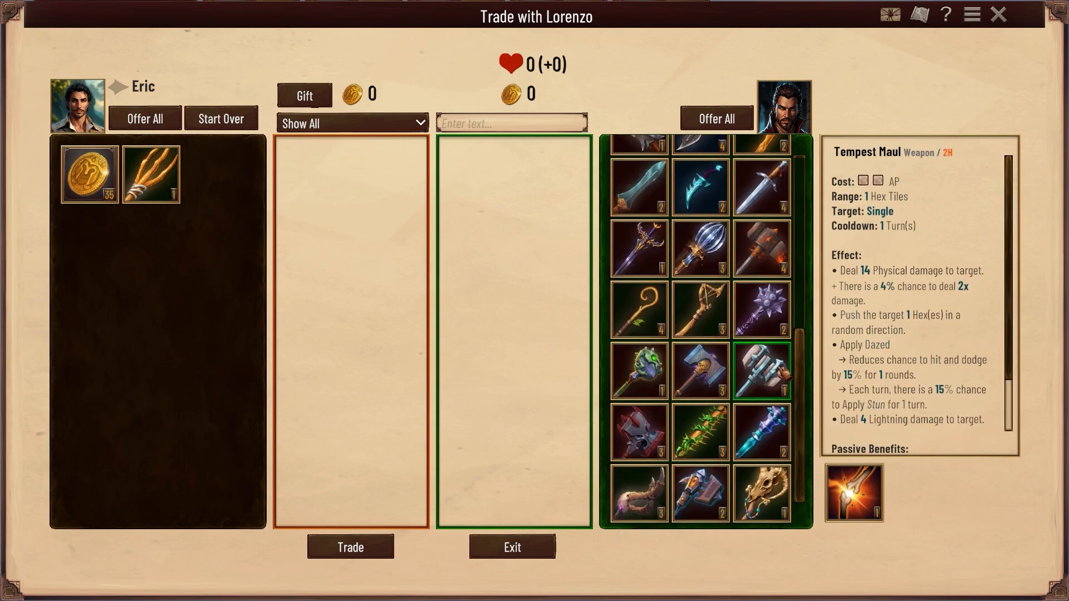
{"action": "left_click", "coordinate": [526, 557]}
{"action": "left_click", "coordinate": [596, 457]}
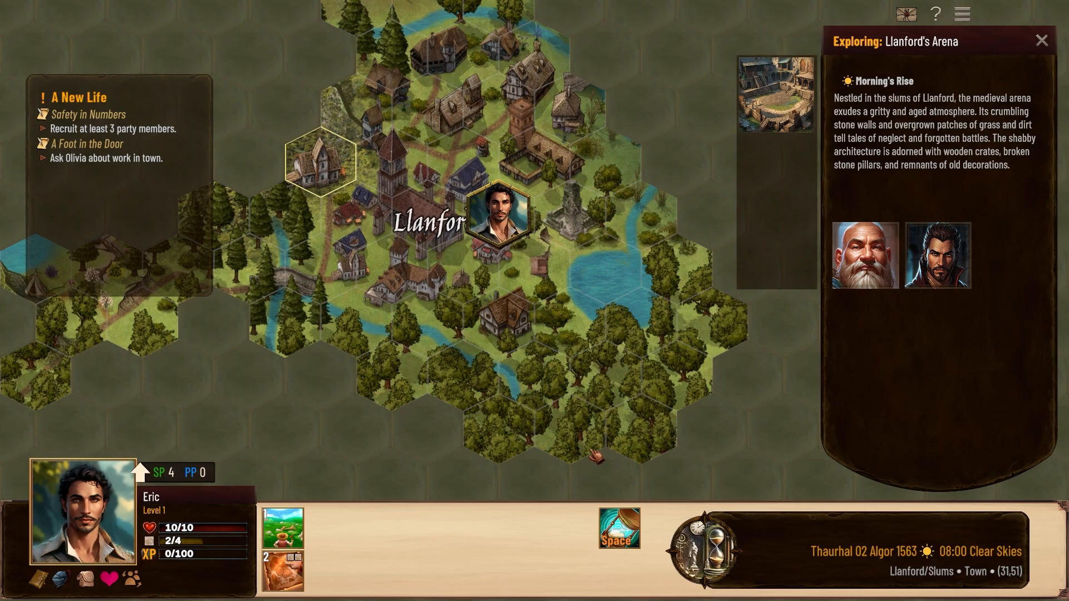
Step: Open the Steam Workshop Uploader from the mod tools and load the details of the mod folder "Rs Lorenzo"
{"action": "key", "text": "Escape"}
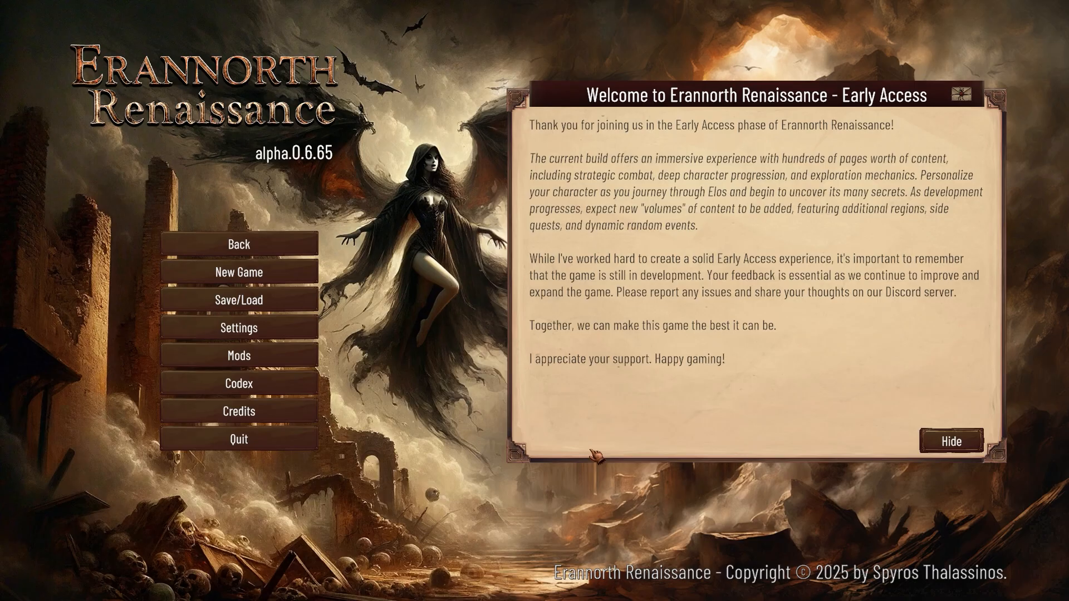
{"action": "left_click", "coordinate": [261, 360]}
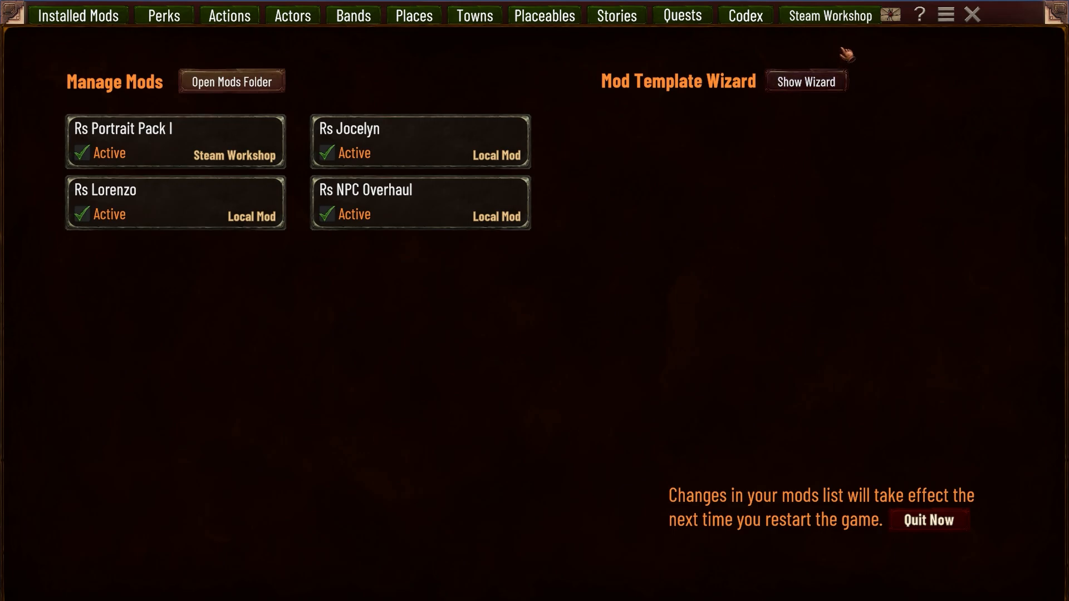
{"action": "left_click", "coordinate": [830, 16]}
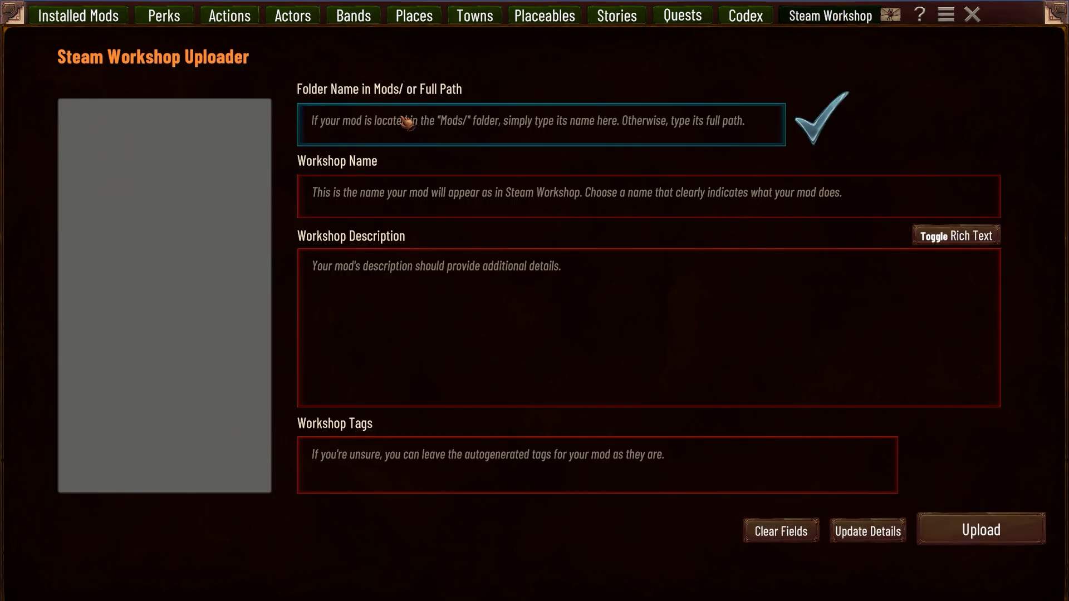
{"action": "left_click", "coordinate": [402, 127]}
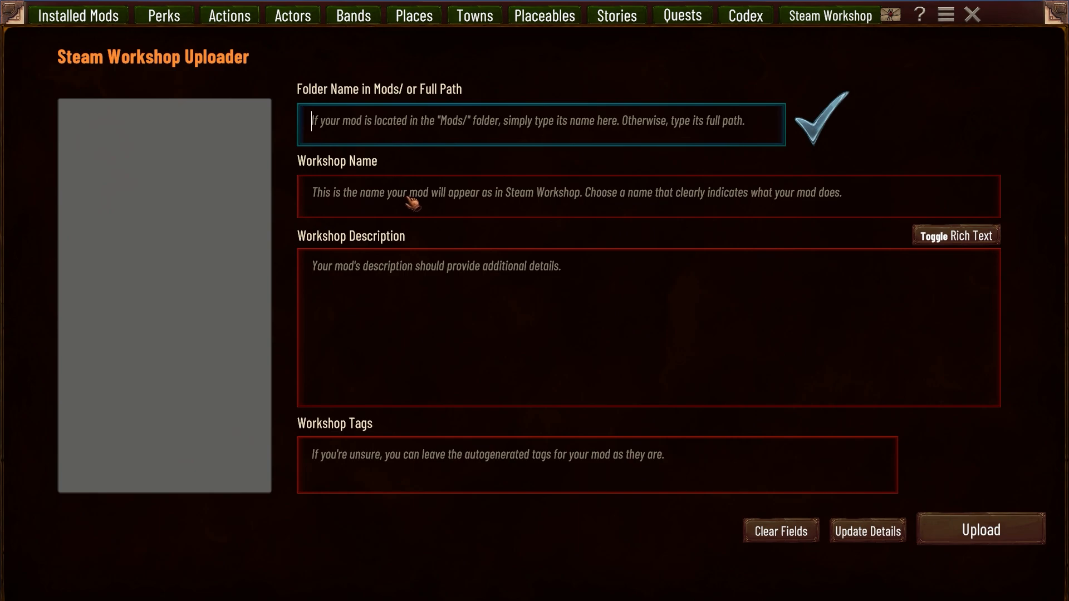
{"action": "type", "text": "Rs "}
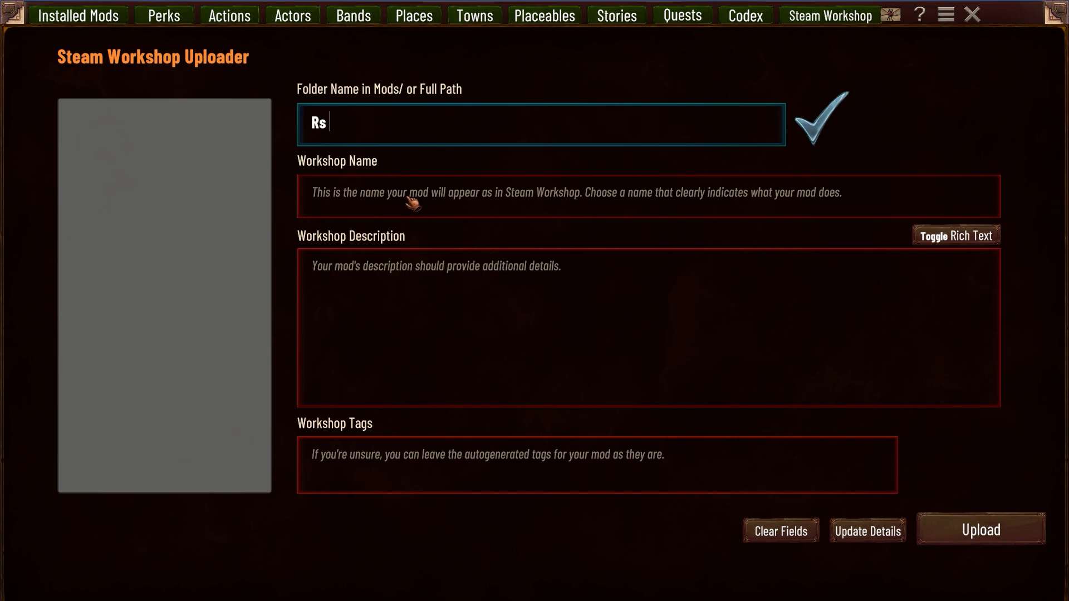
{"action": "type", "text": "Lorenzo"}
{"action": "left_click", "coordinate": [827, 133]}
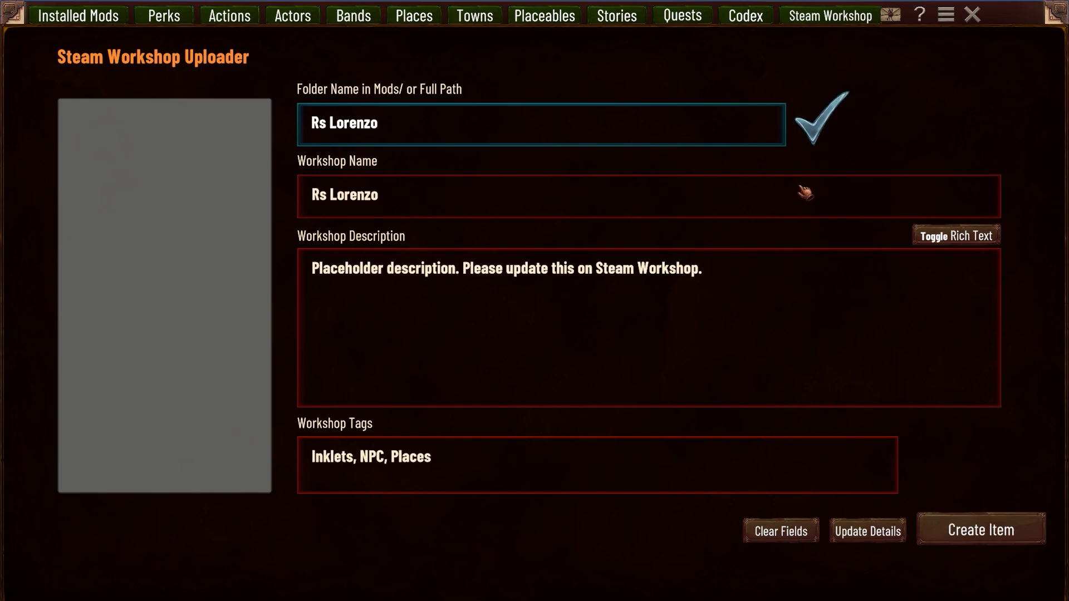
Step: Replace the placeholder Workshop description with "A custom merchant!" and close the mod tools without creating the item
{"action": "left_click", "coordinate": [431, 313]}
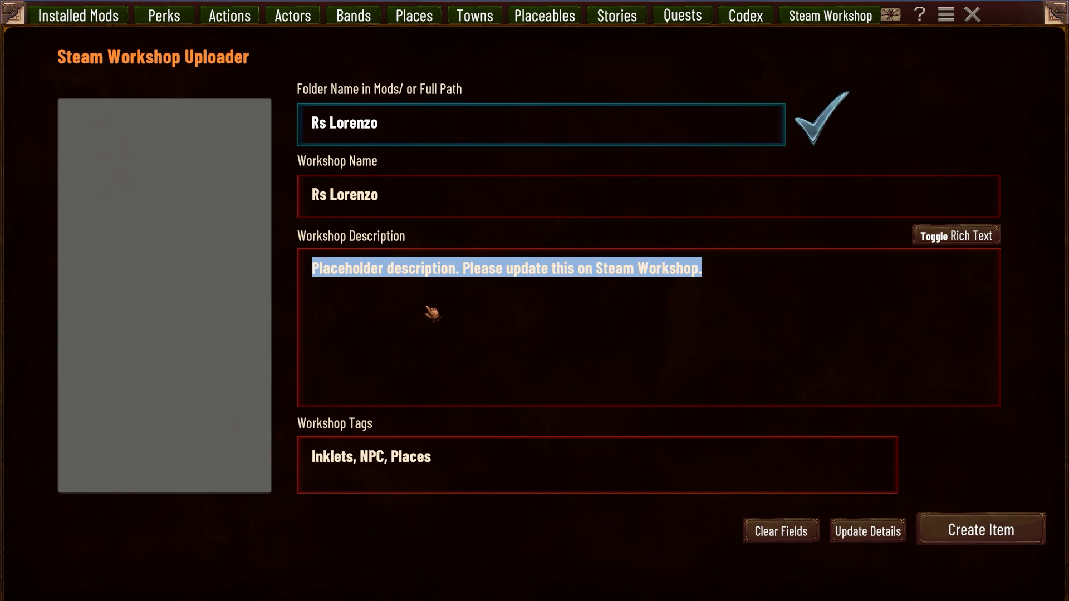
{"action": "type", "text": "A c"}
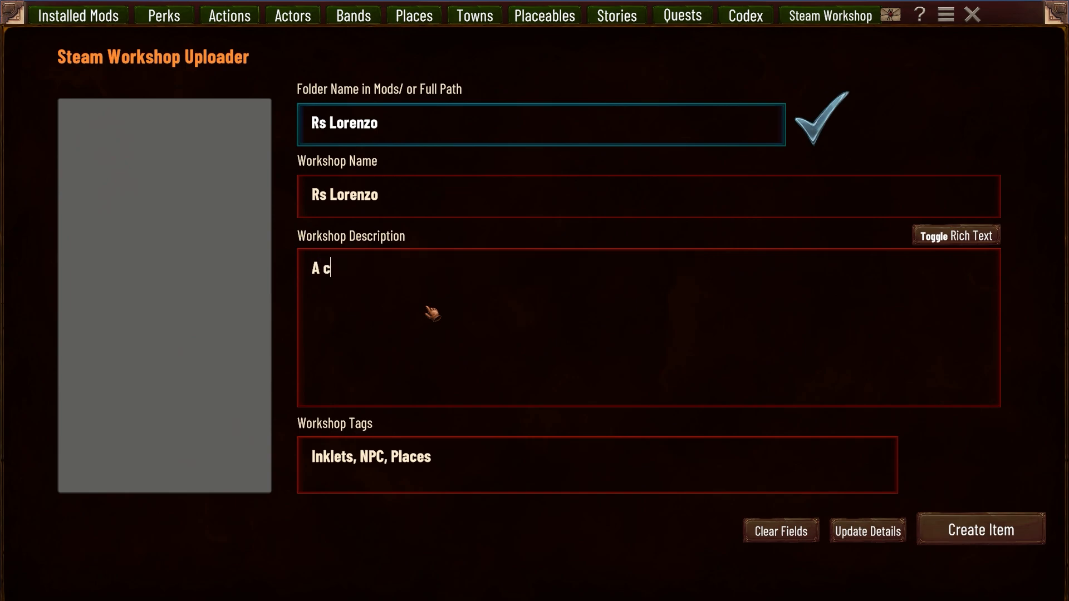
{"action": "type", "text": "ustom merchan"}
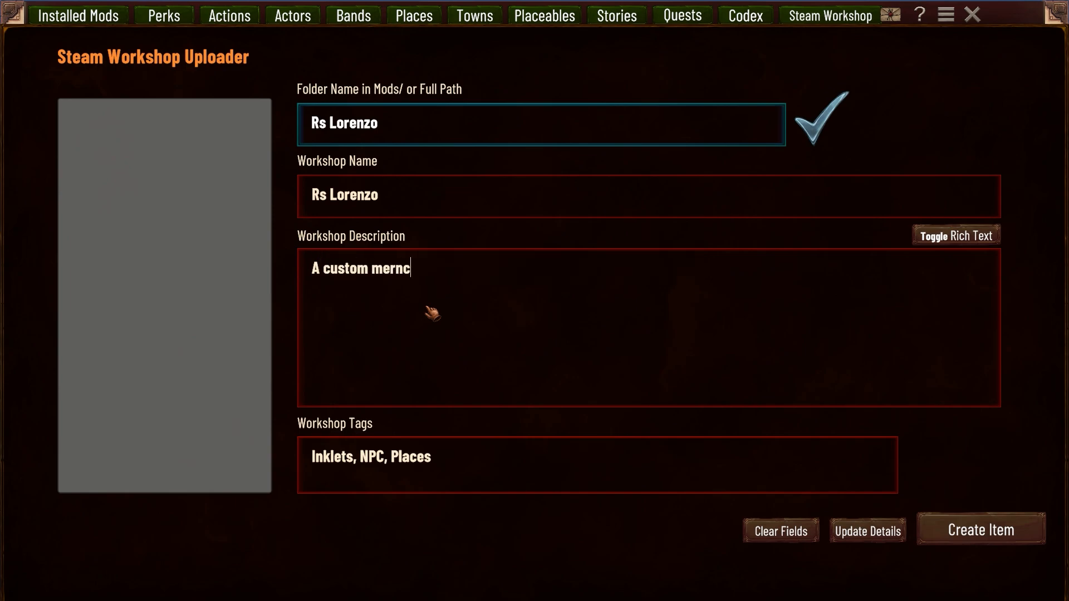
{"action": "type", "text": "t!"}
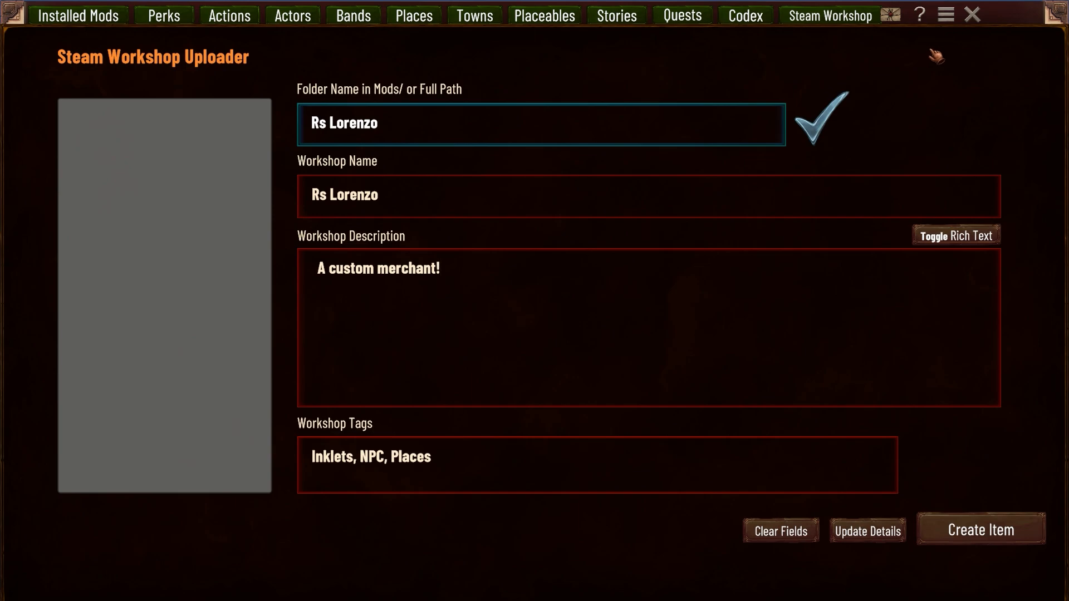
{"action": "left_click", "coordinate": [972, 14]}
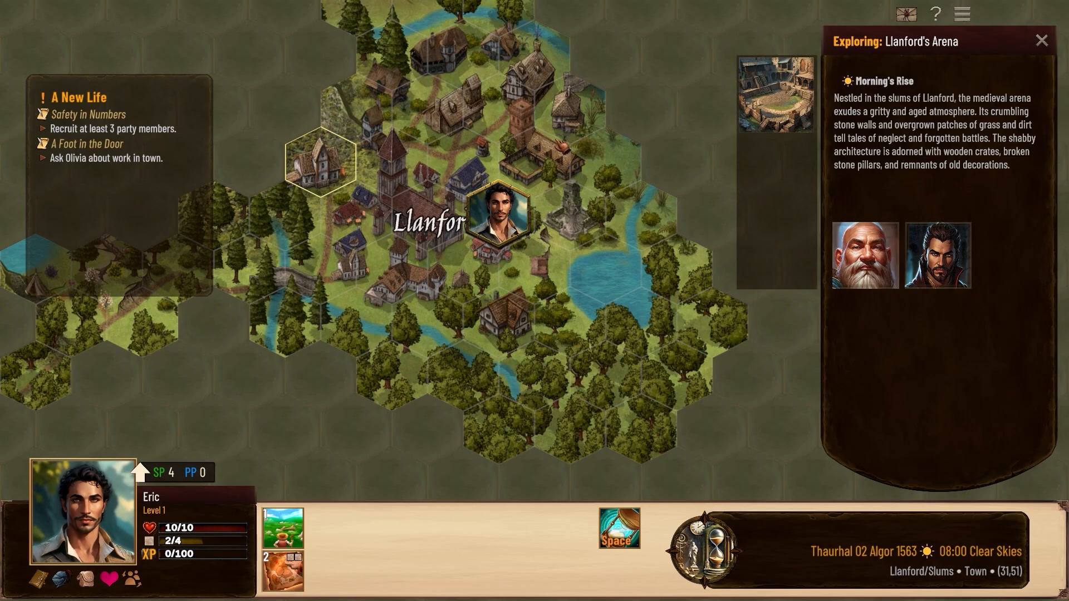
Step: Reopen the mod tools and look over the Actor Editor's export field, the Perks Editor, and the Mod Template Wizard's options
{"action": "key", "text": "Escape"}
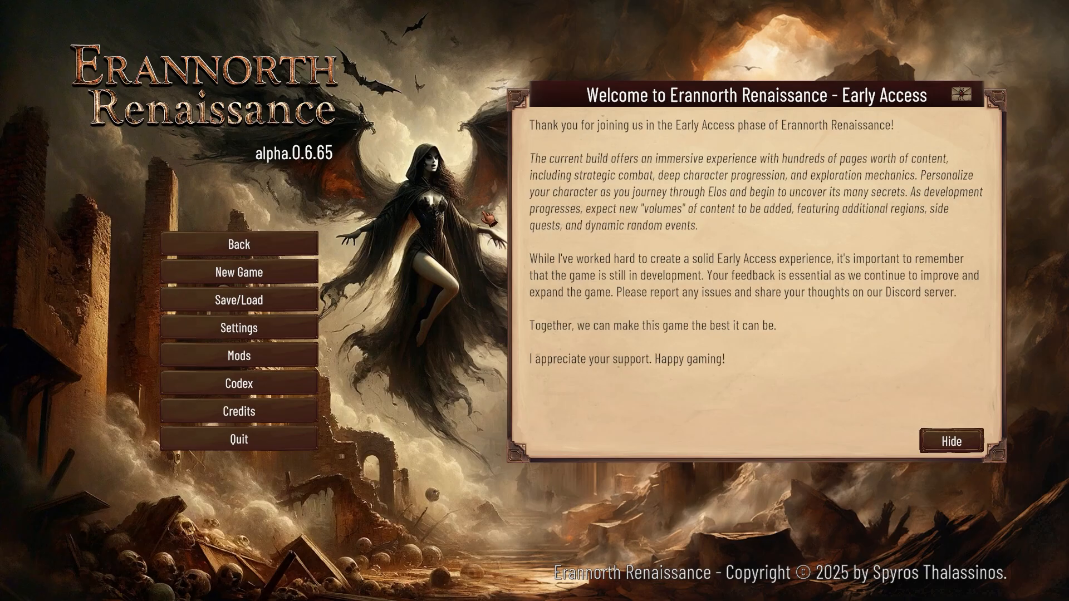
{"action": "left_click", "coordinate": [232, 365]}
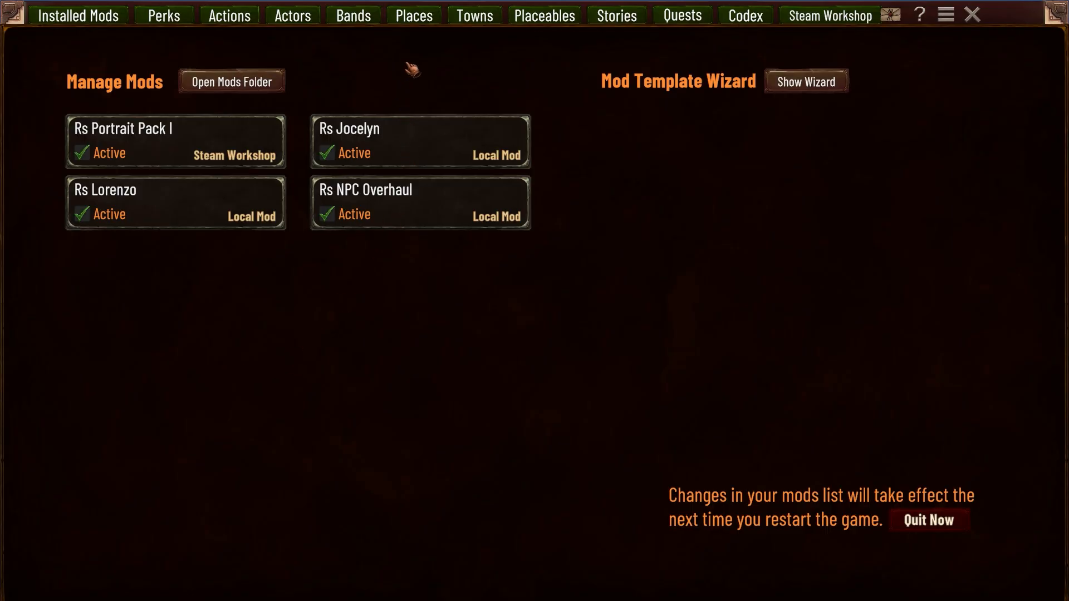
{"action": "left_click", "coordinate": [290, 18]}
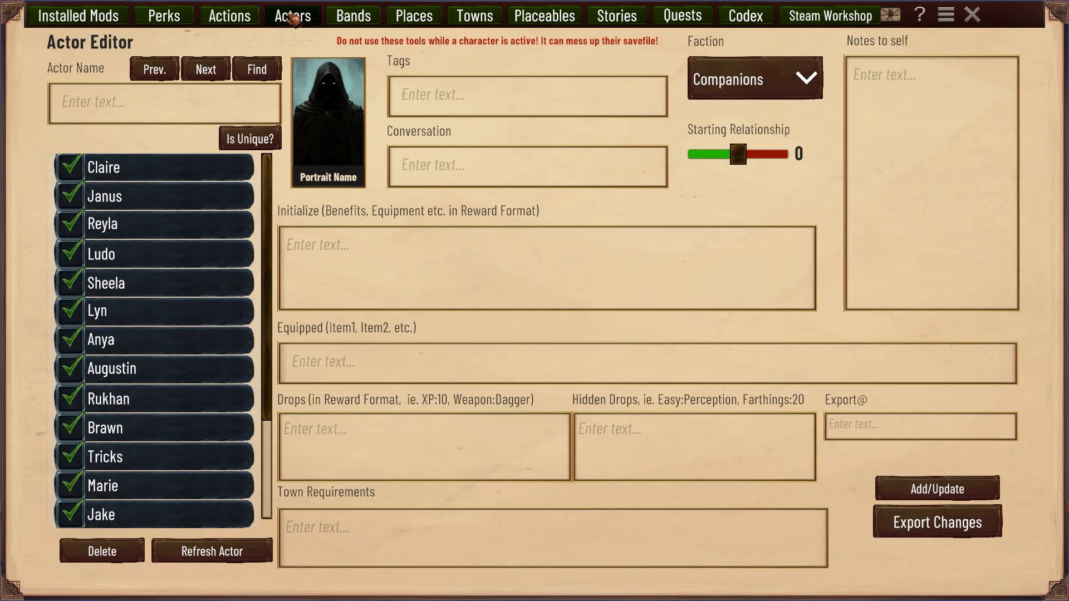
{"action": "left_click", "coordinate": [869, 434]}
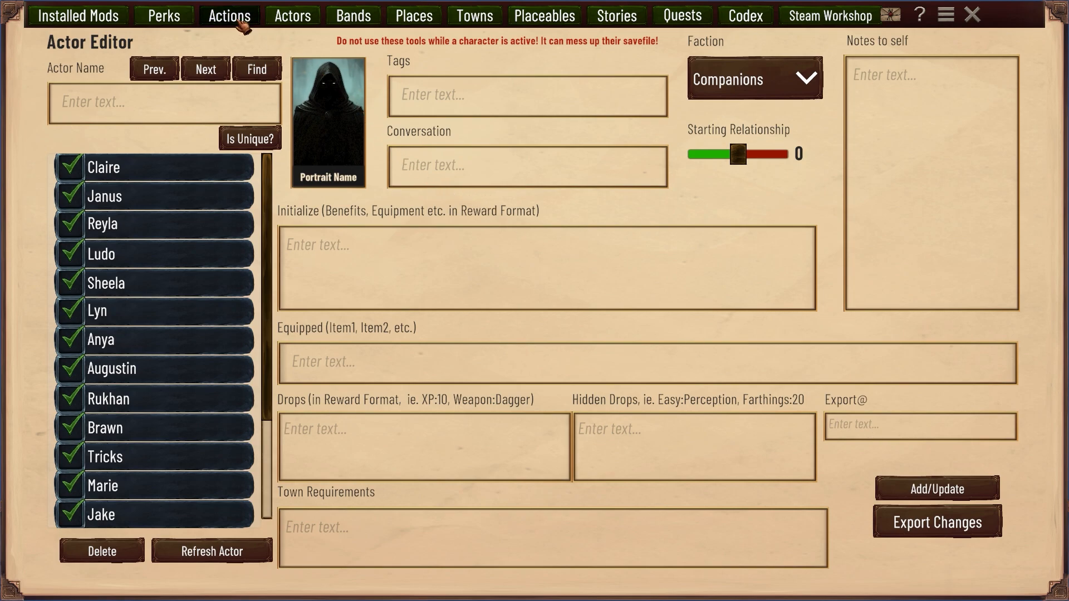
{"action": "left_click", "coordinate": [164, 17]}
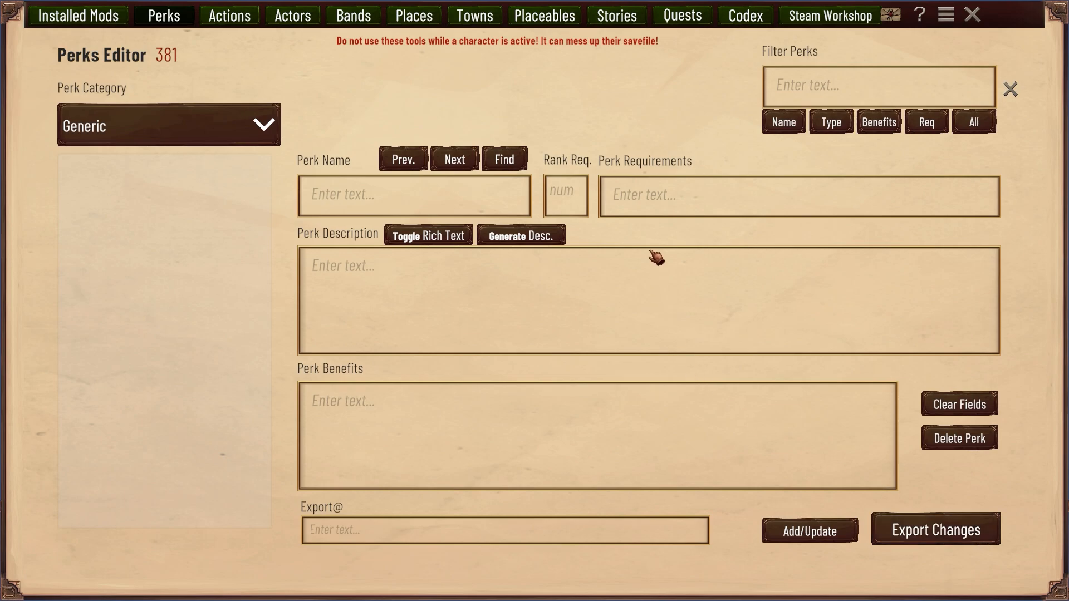
{"action": "left_click", "coordinate": [77, 21]}
{"action": "left_click", "coordinate": [805, 83]}
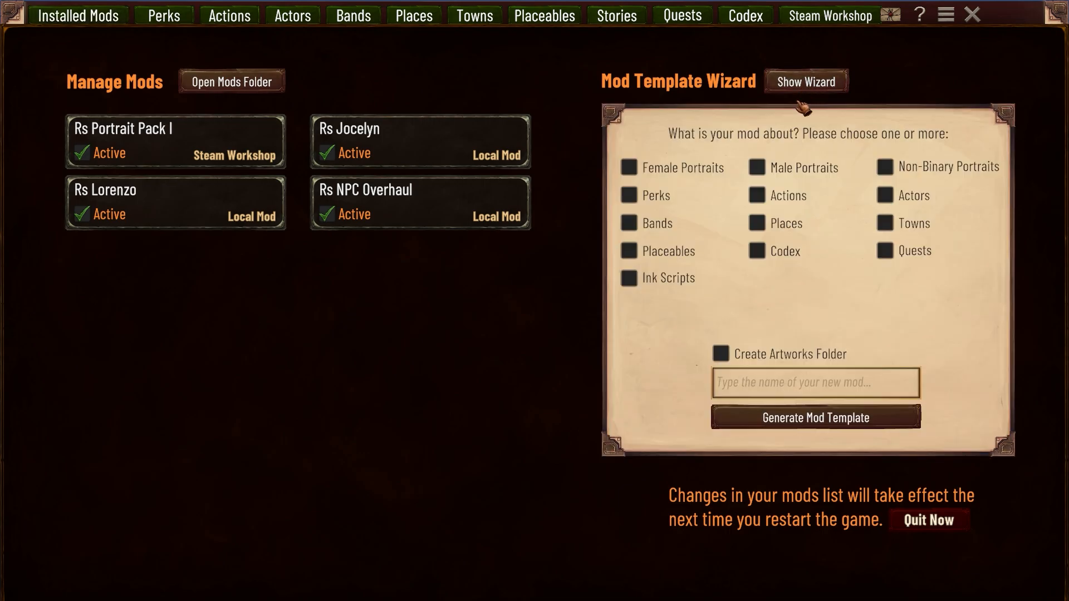